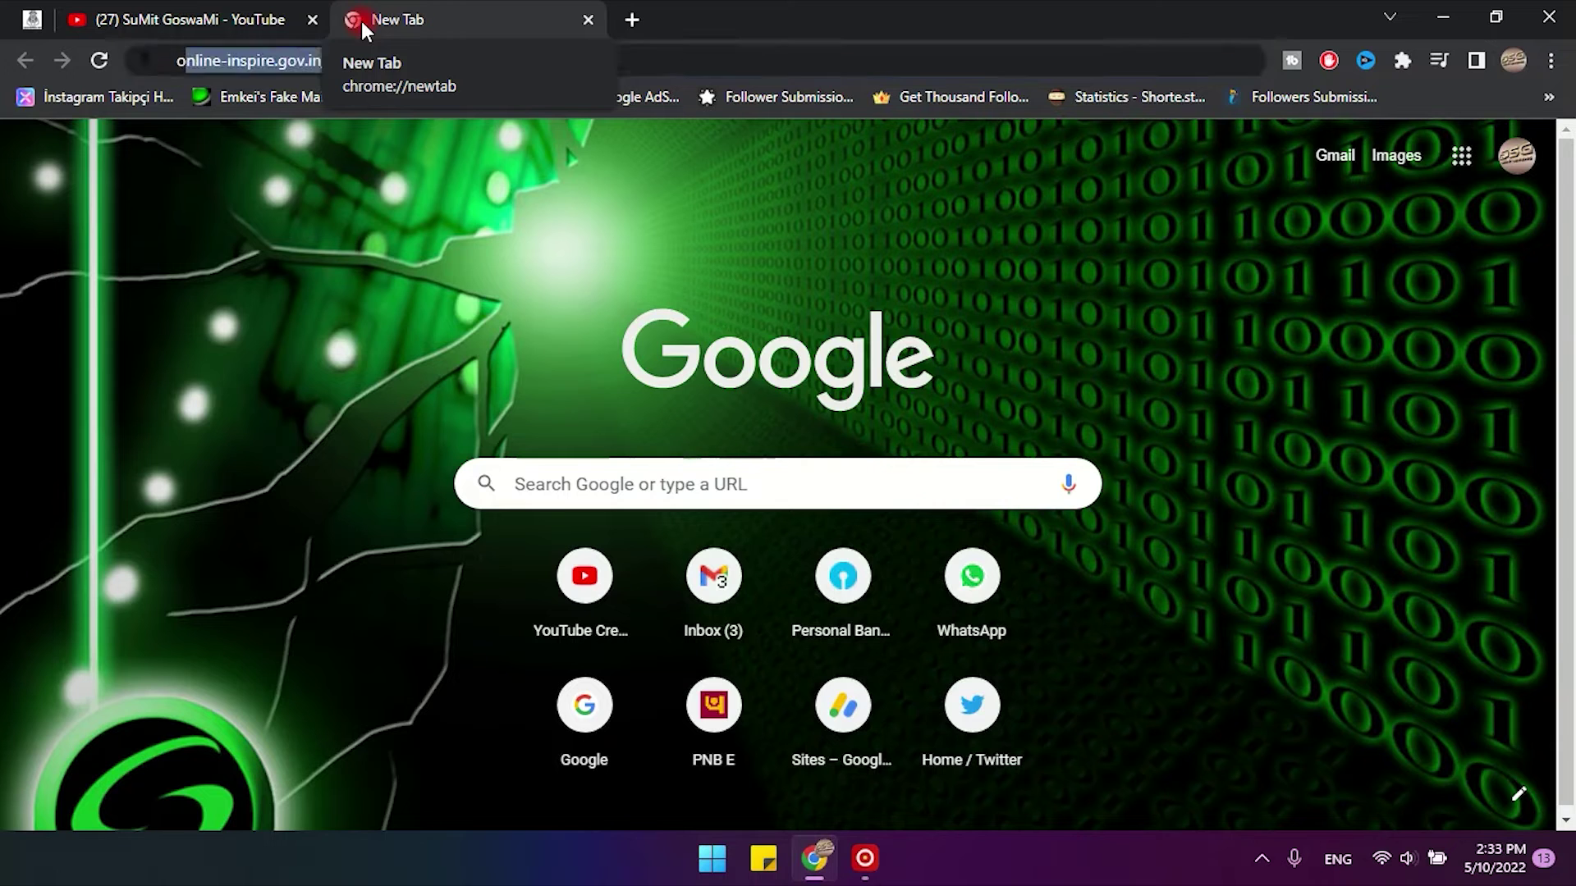
Search the web for "online service nsdl" and open the Online PAN application - NSDL result.
type("online")
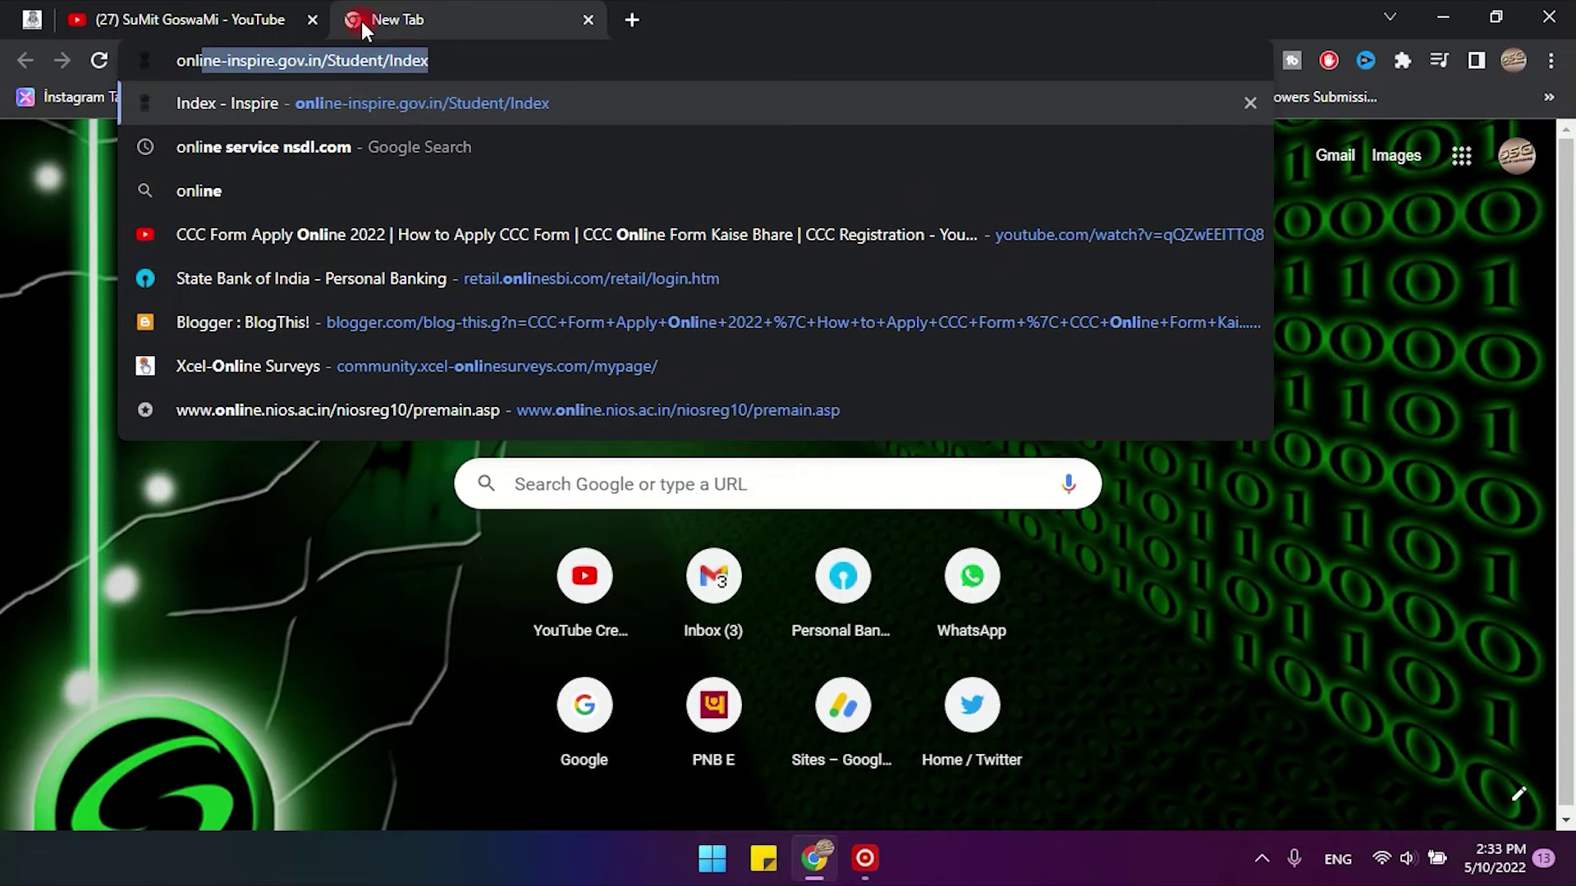
type(" se")
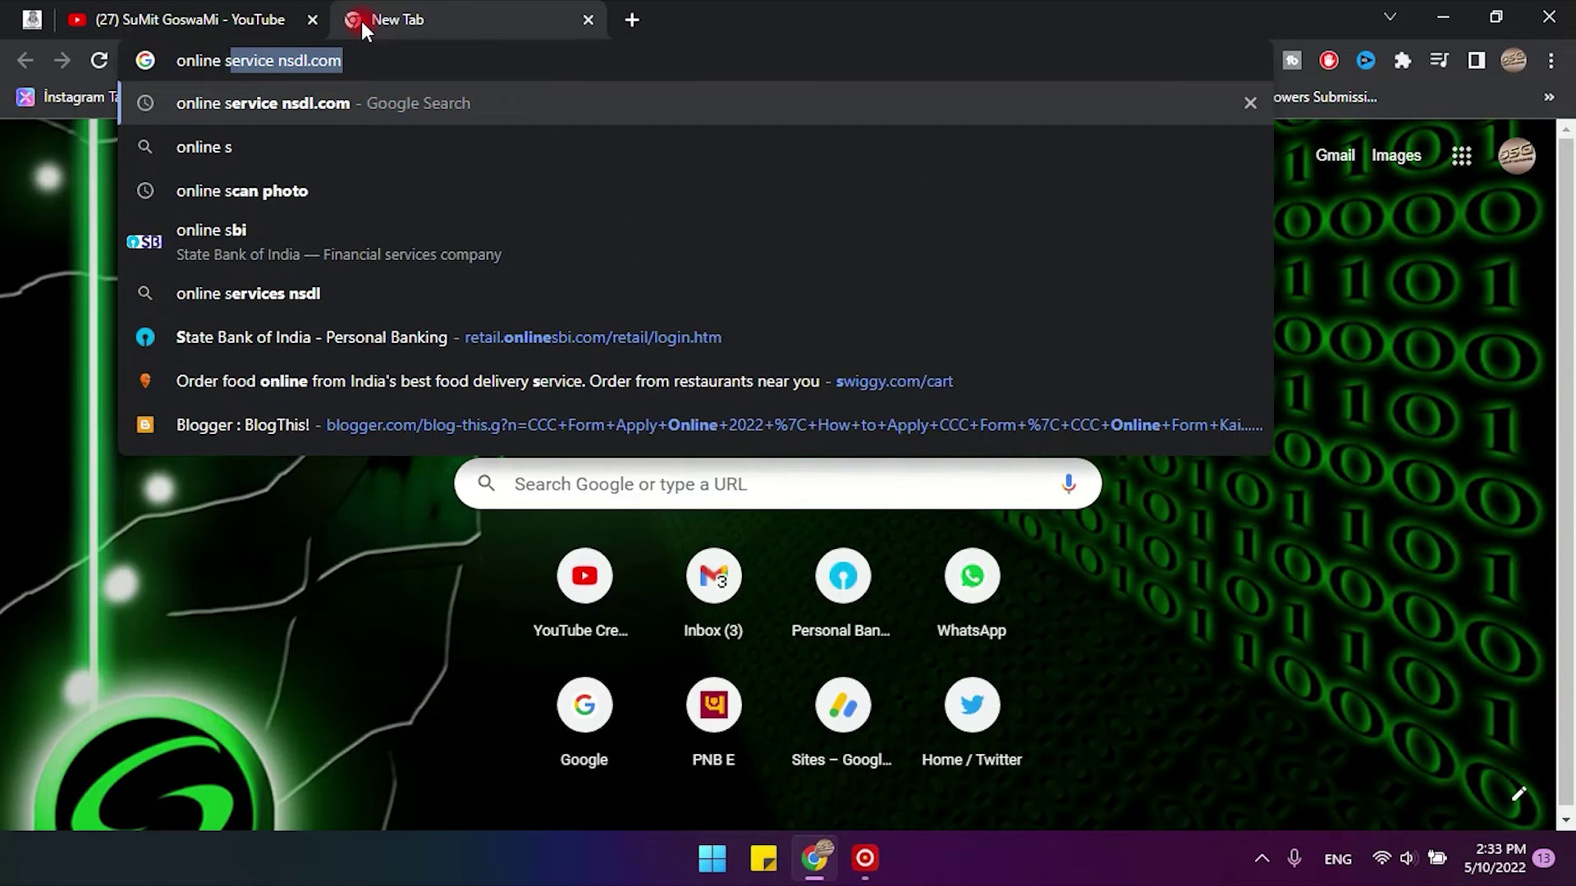
key("End")
key("BackSpace")
key("BackSpace")
key("BackSpace")
key("BackSpace")
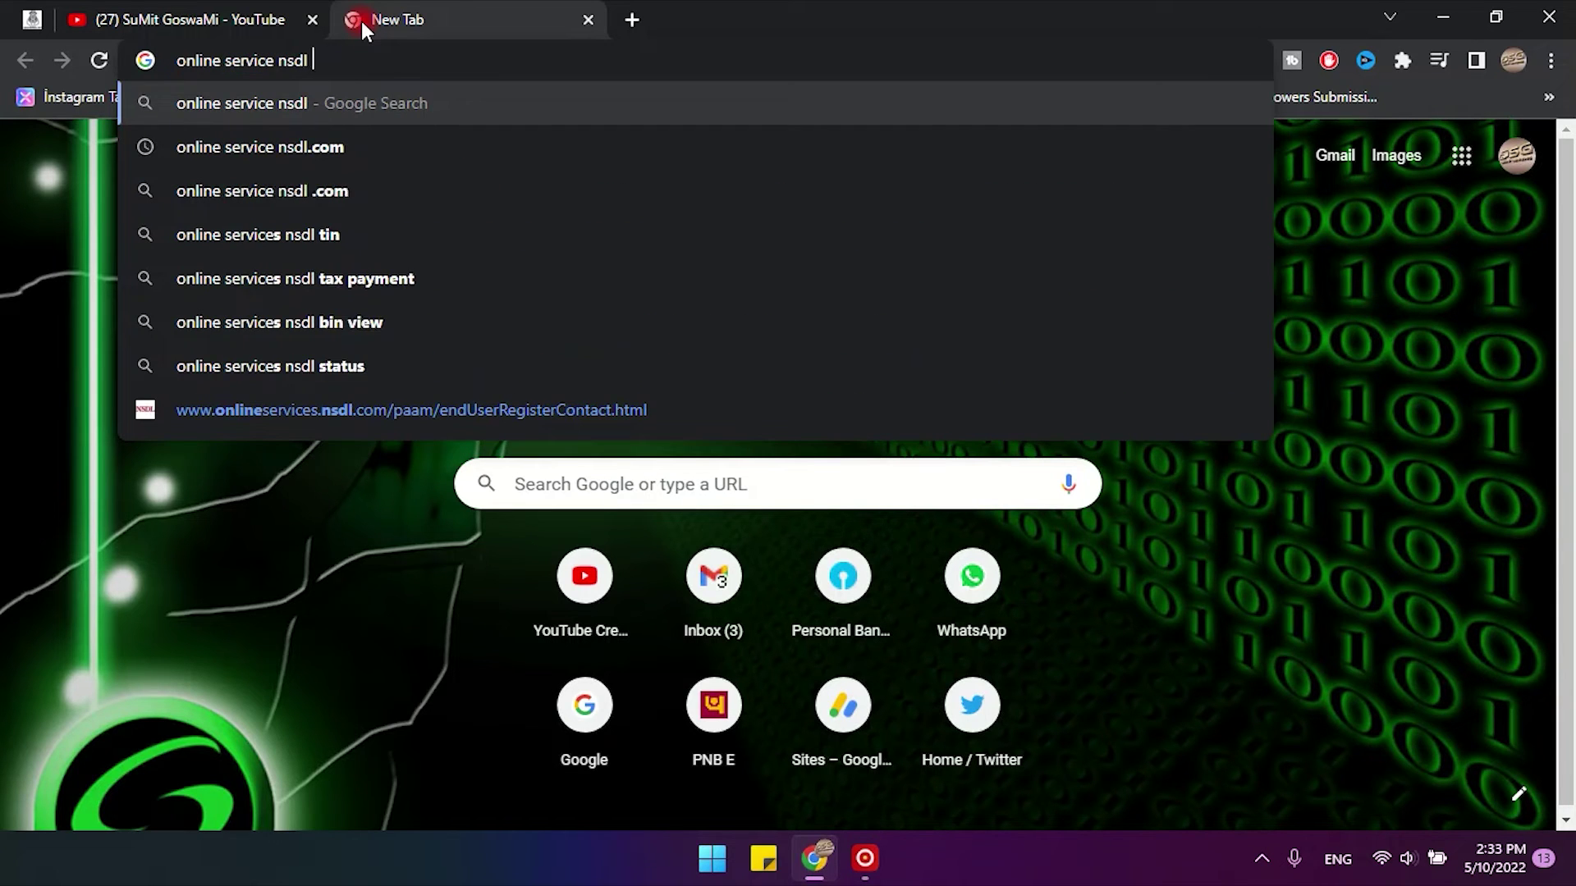
key("Return")
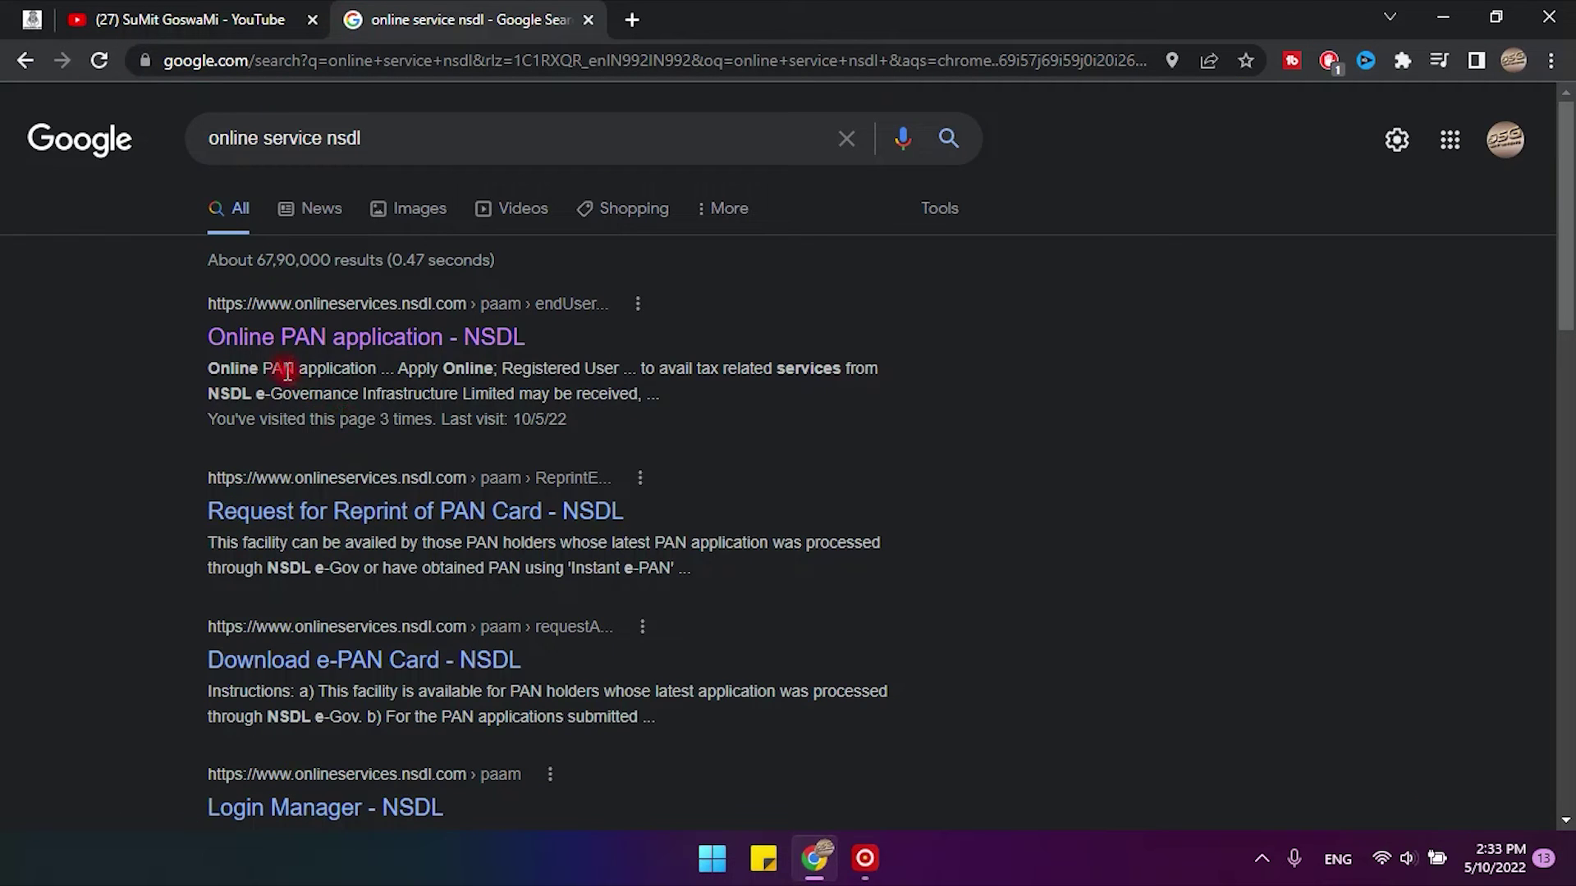
left_click(227, 349)
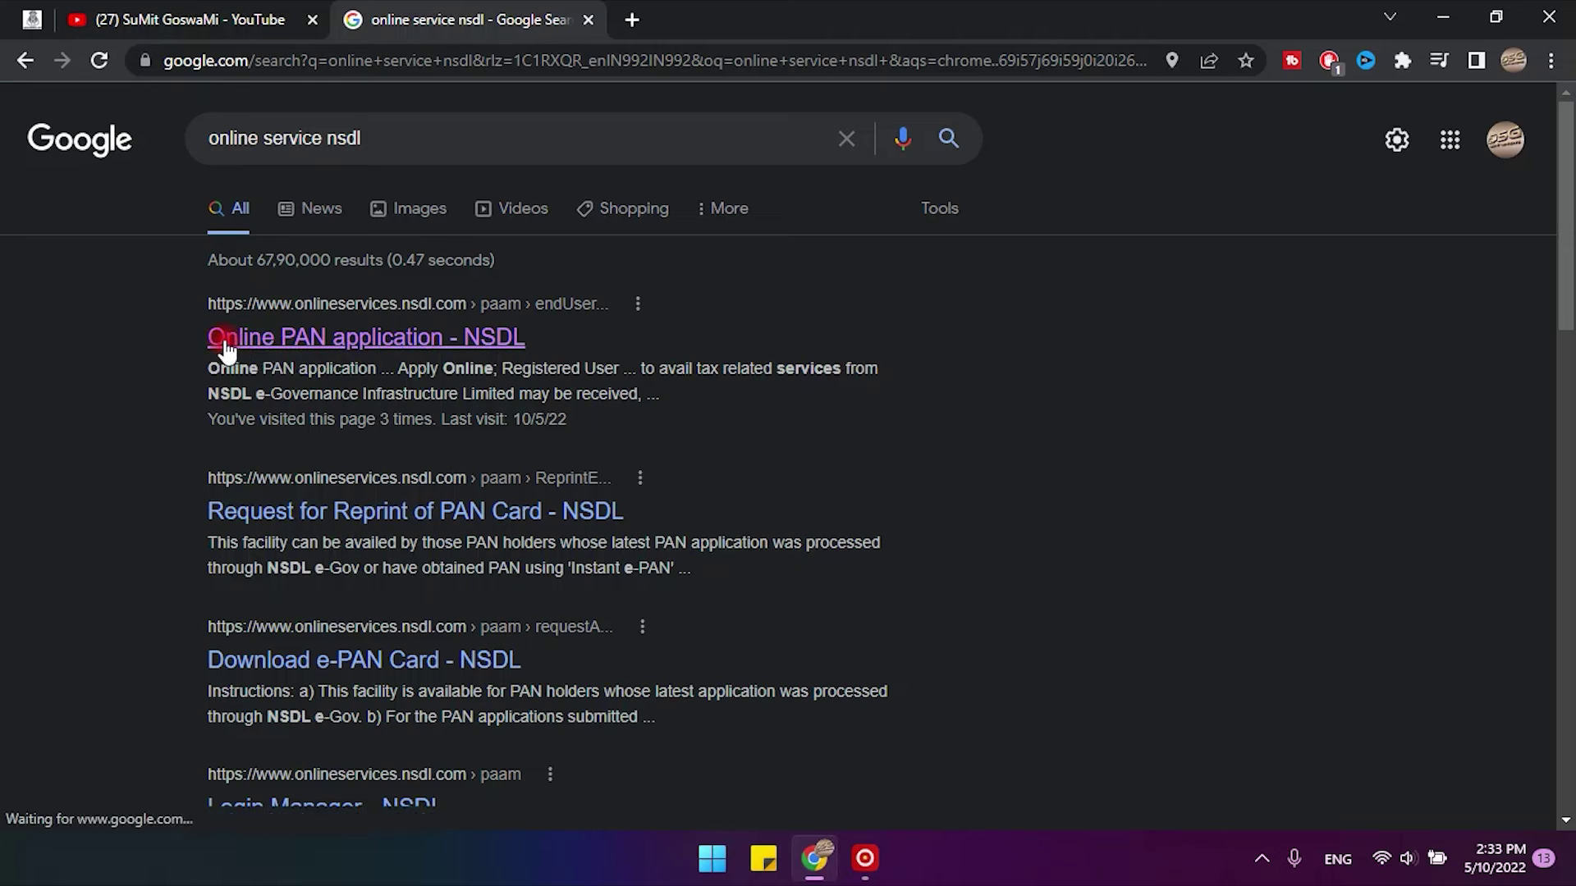
left_click(287, 345)
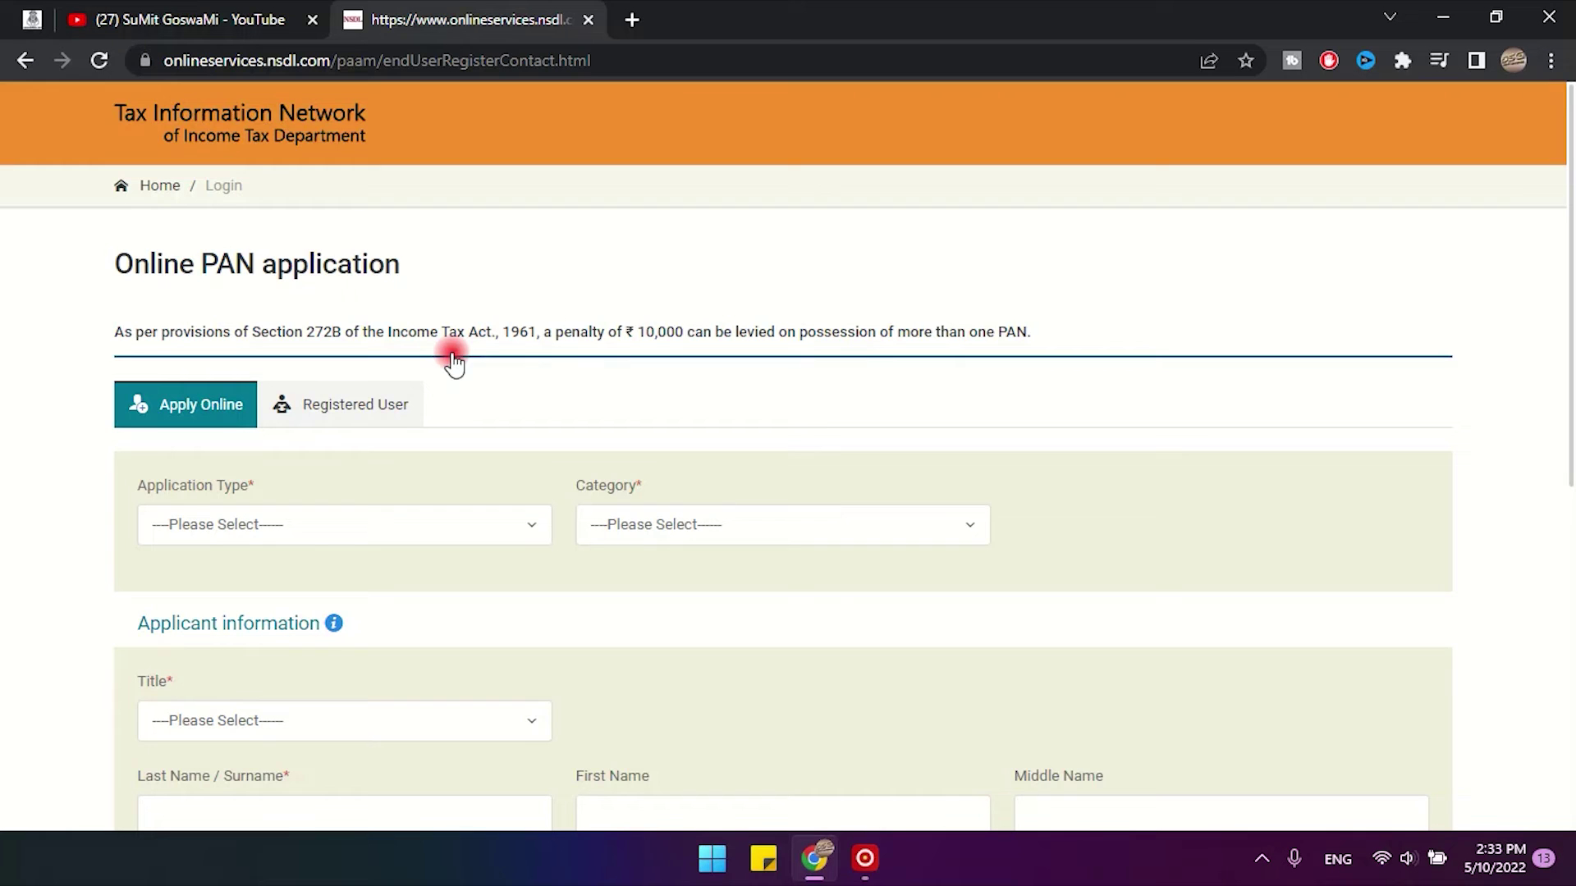
Set the application type to New PAN - Indian Citizen (Form 49A) and the category to INDIVIDUAL.
left_click(346, 531)
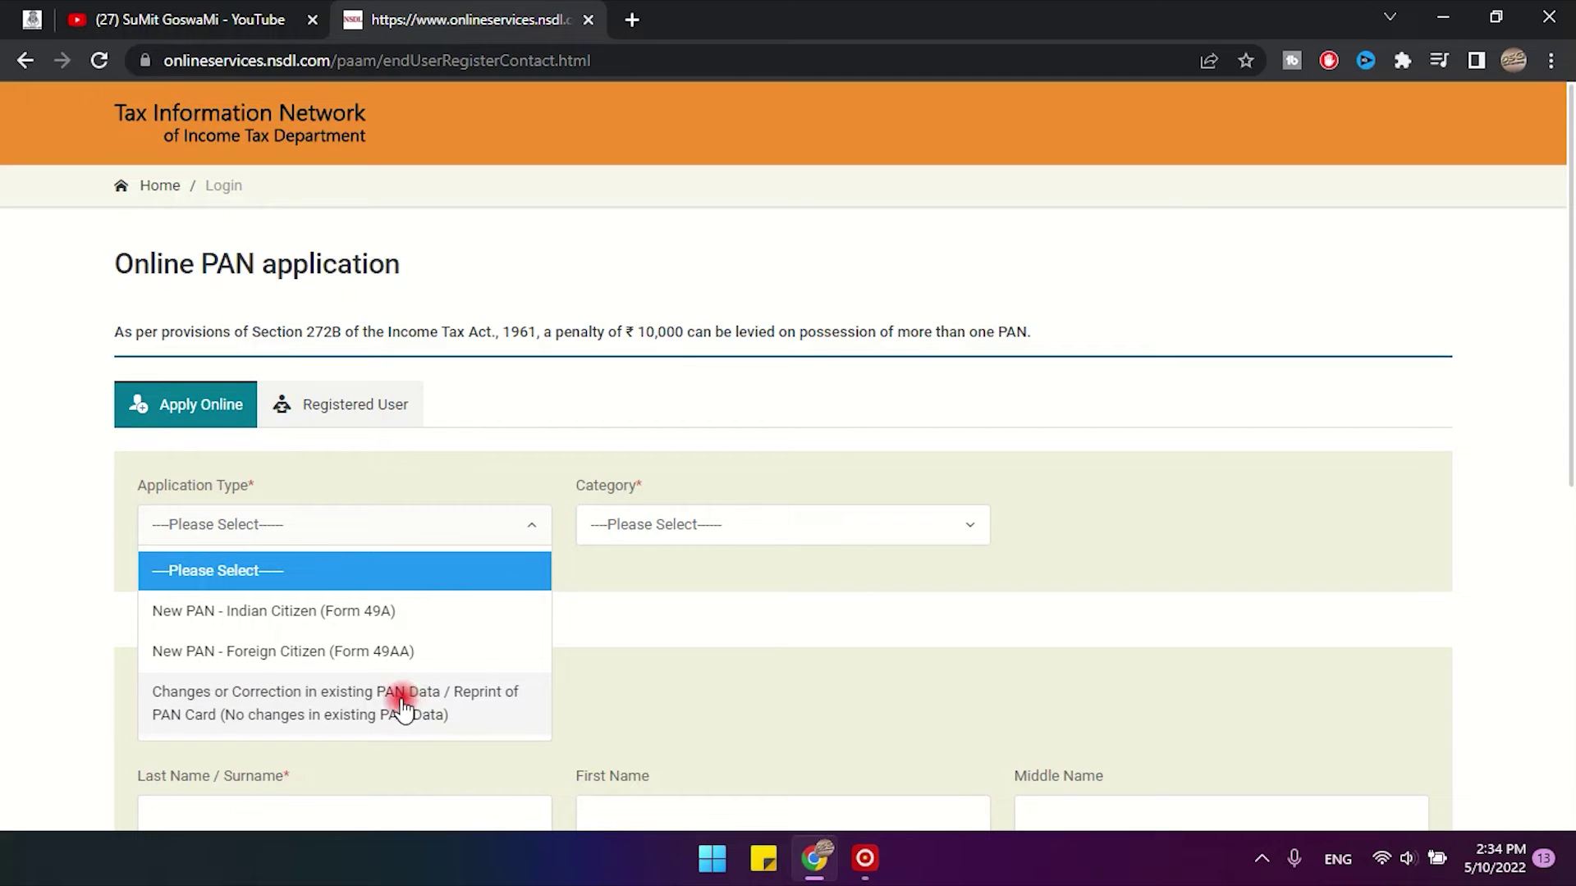
left_click(621, 332)
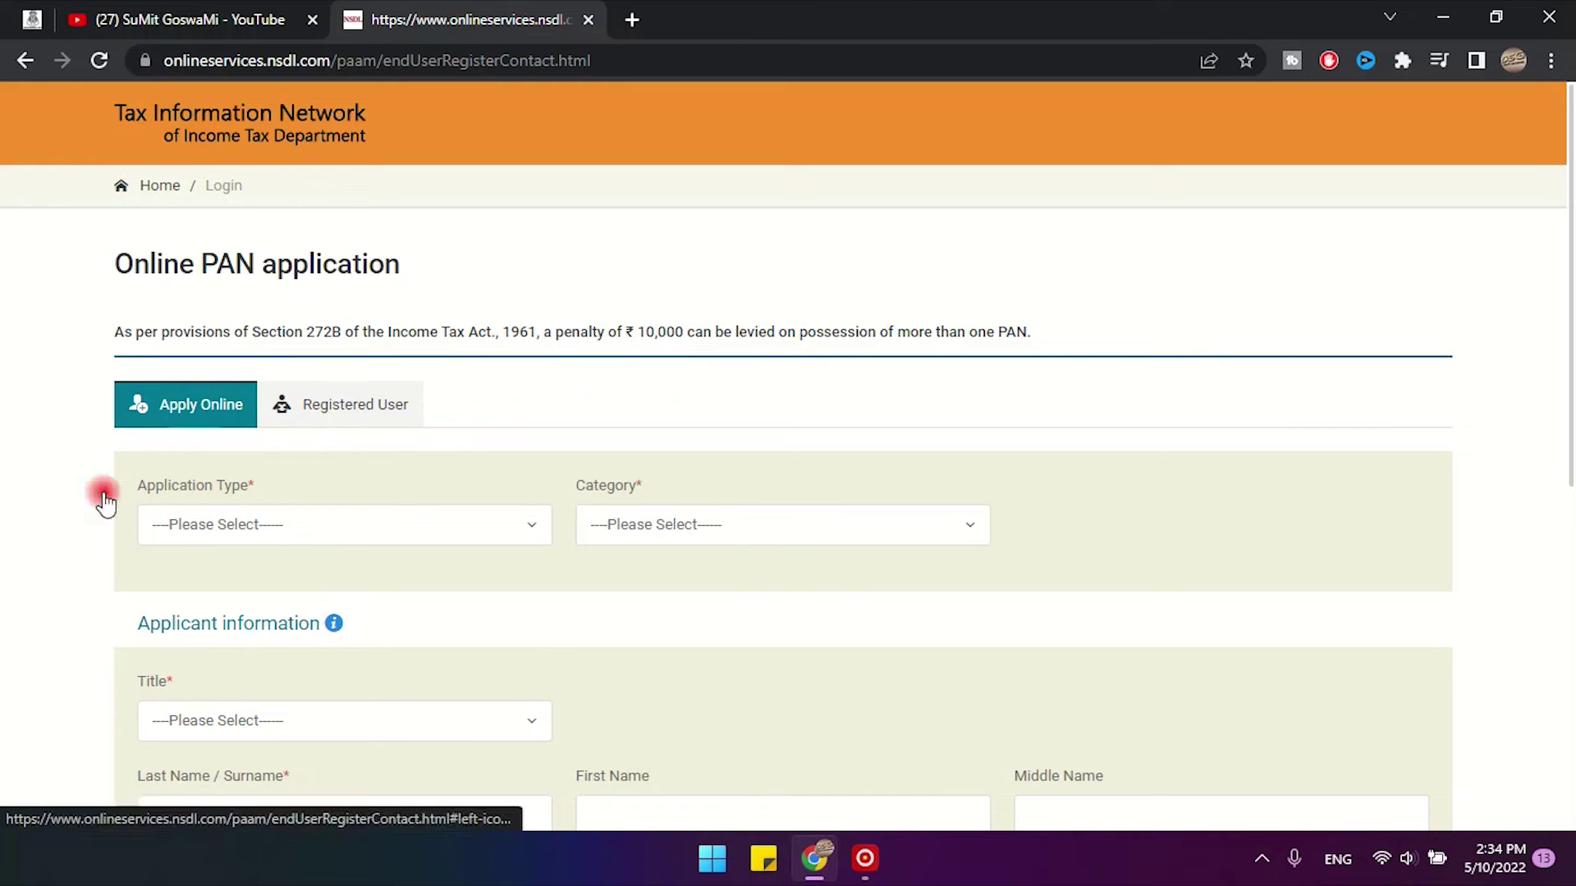
left_click(282, 538)
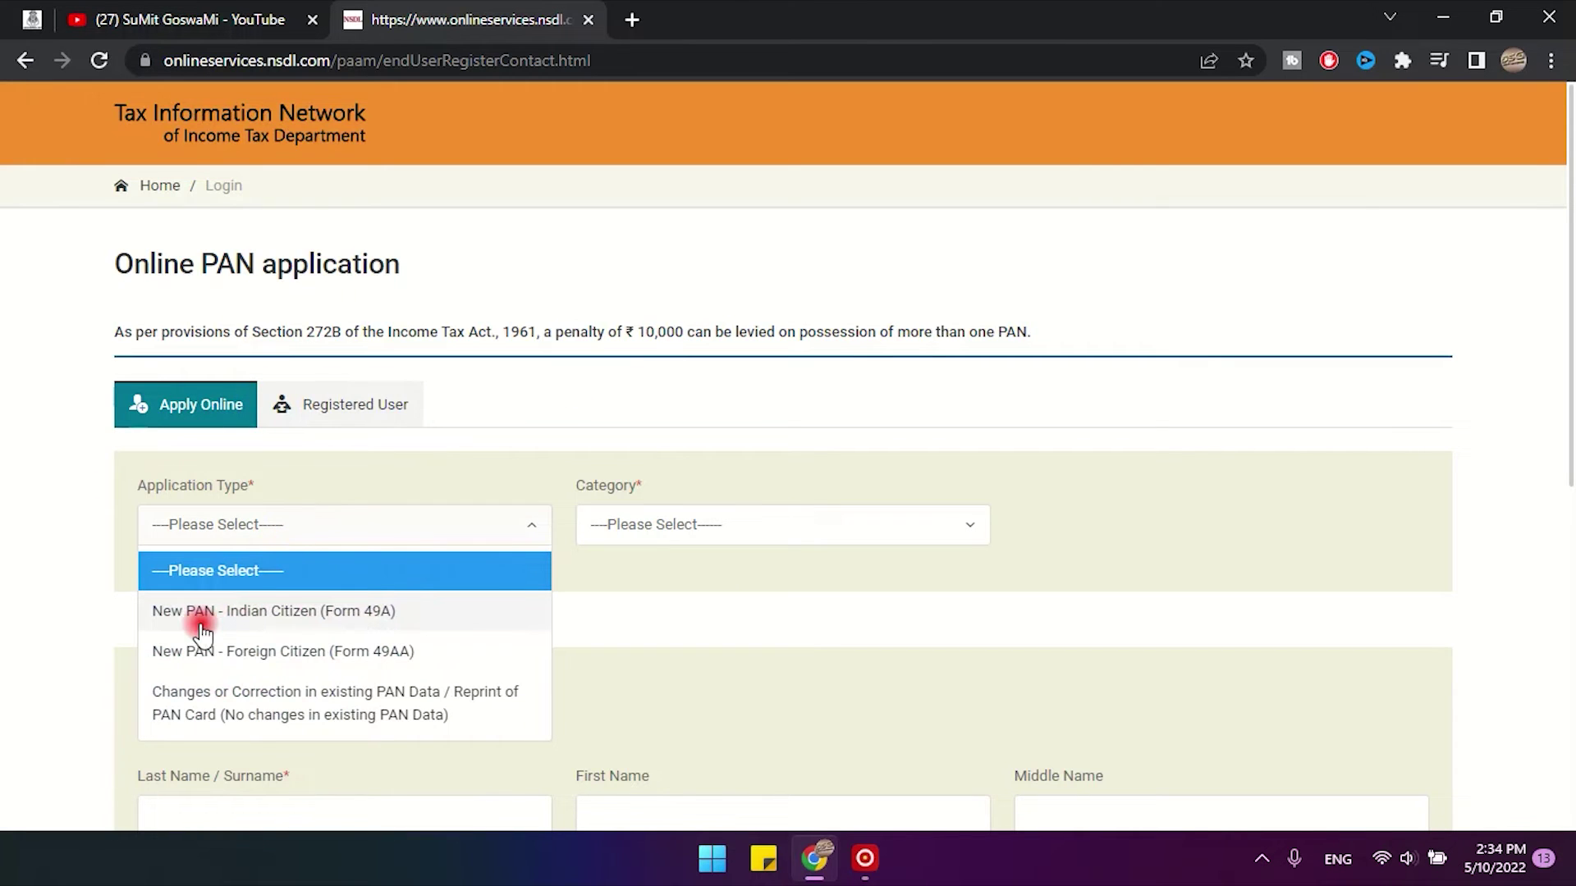
left_click(267, 614)
left_click(735, 542)
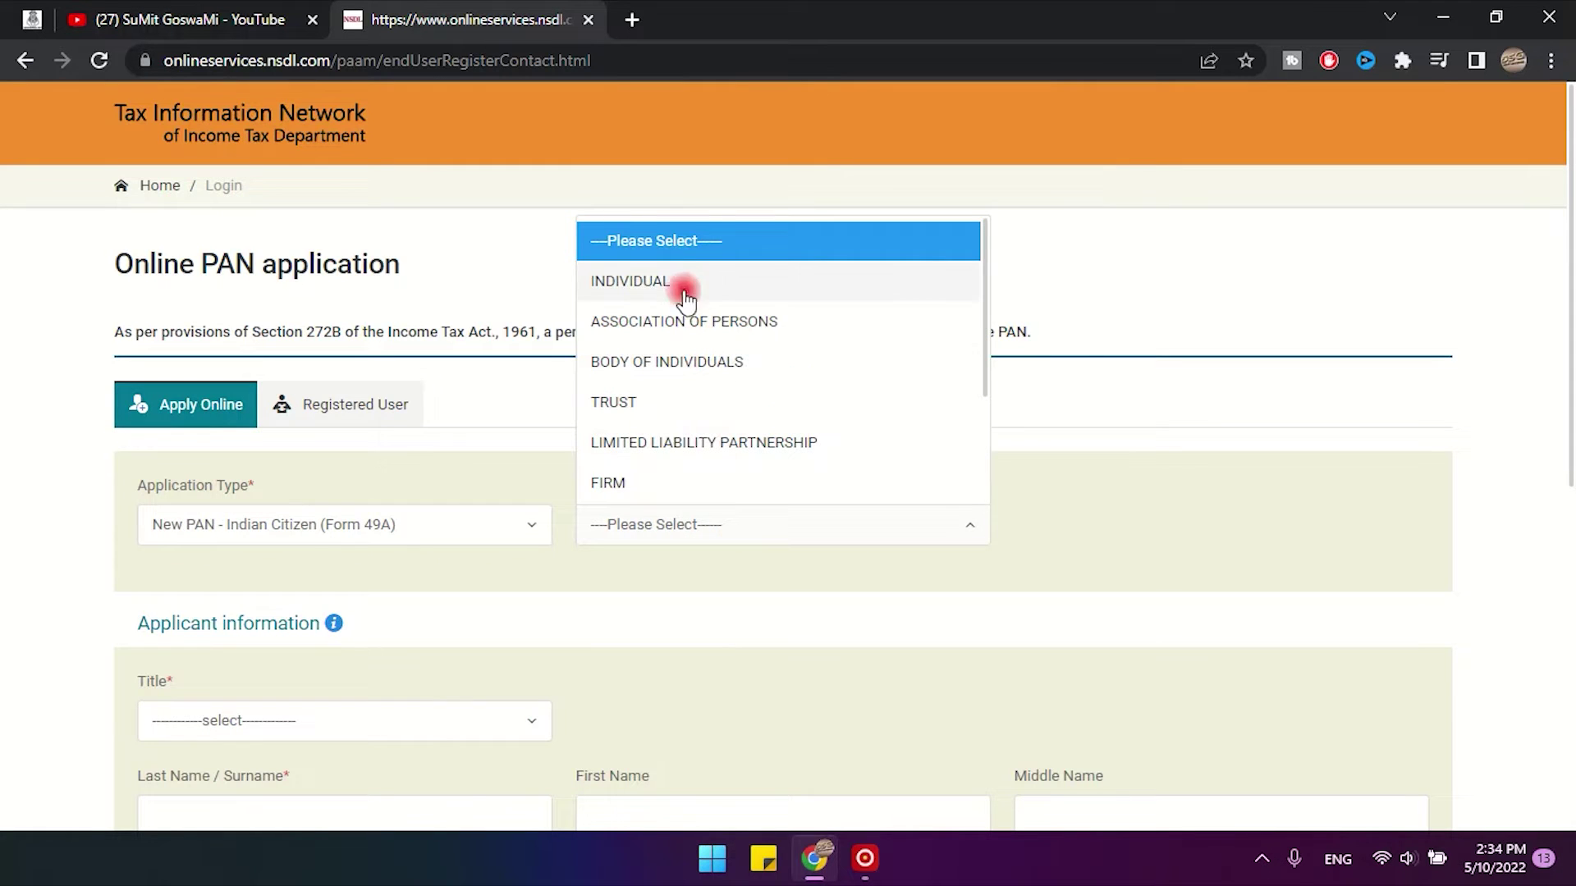
left_click(643, 283)
scroll(648, 550, "down", 3)
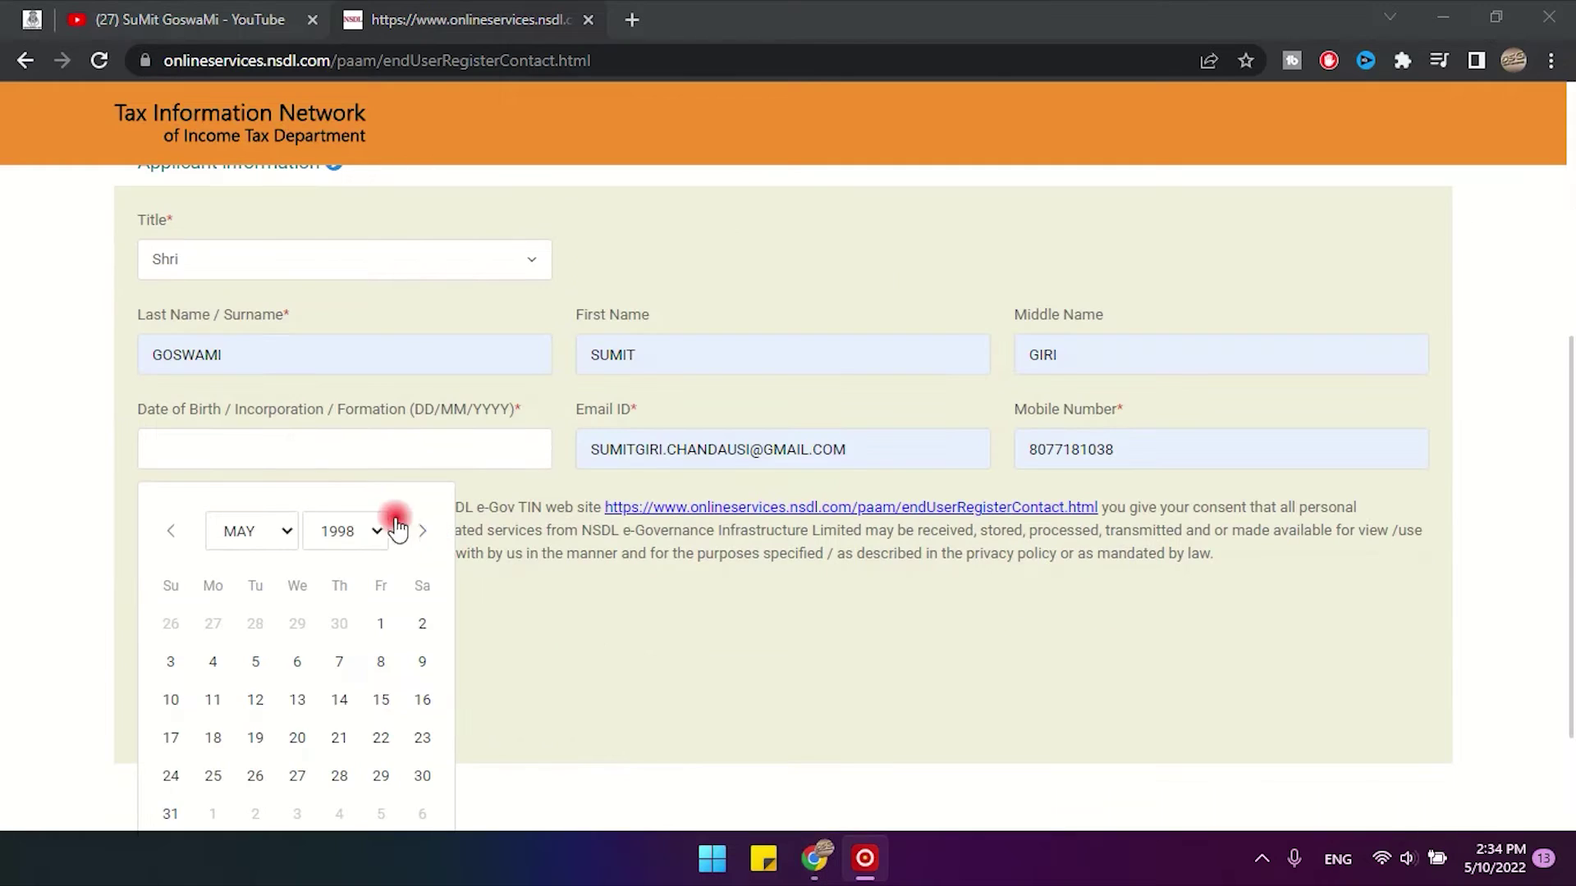
left_click(275, 531)
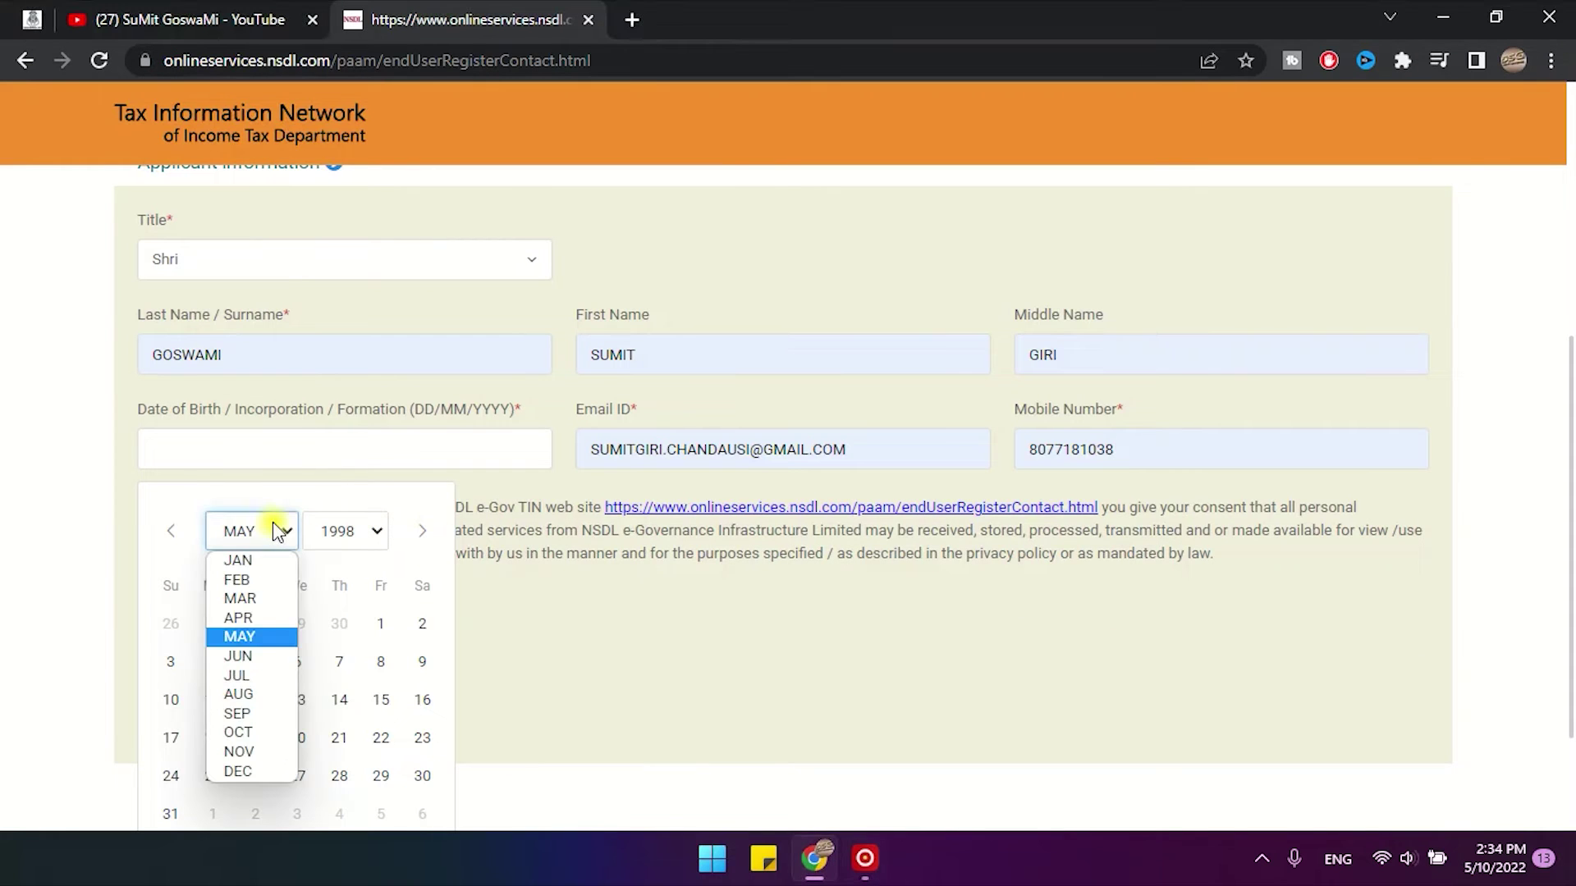
left_click(256, 679)
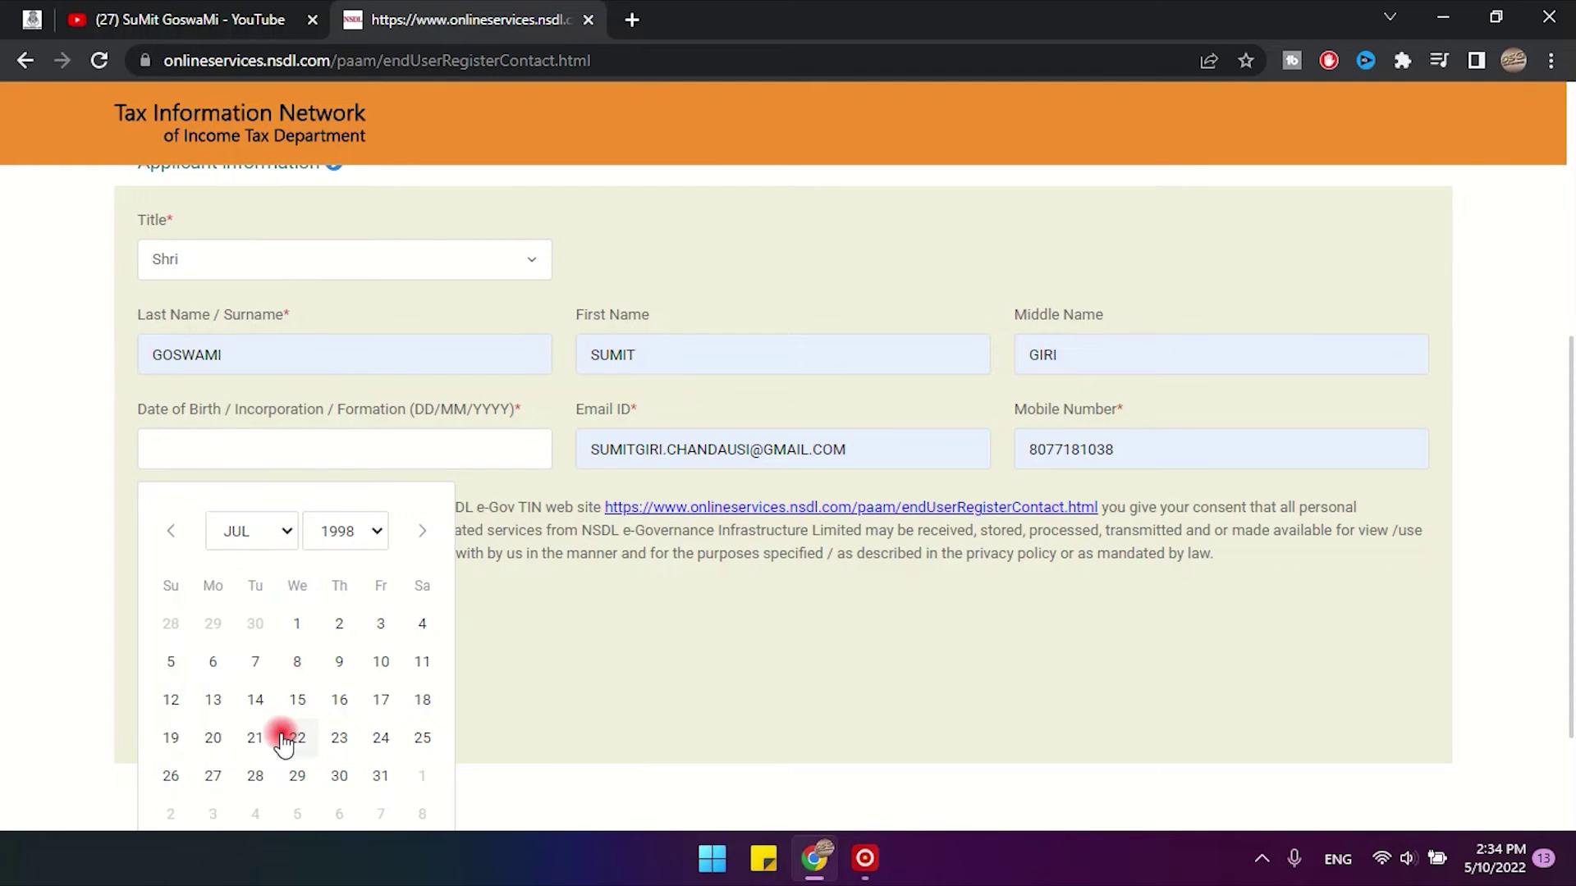
Review the surname, first name and middle name entries in the applicant information.
left_click(246, 346)
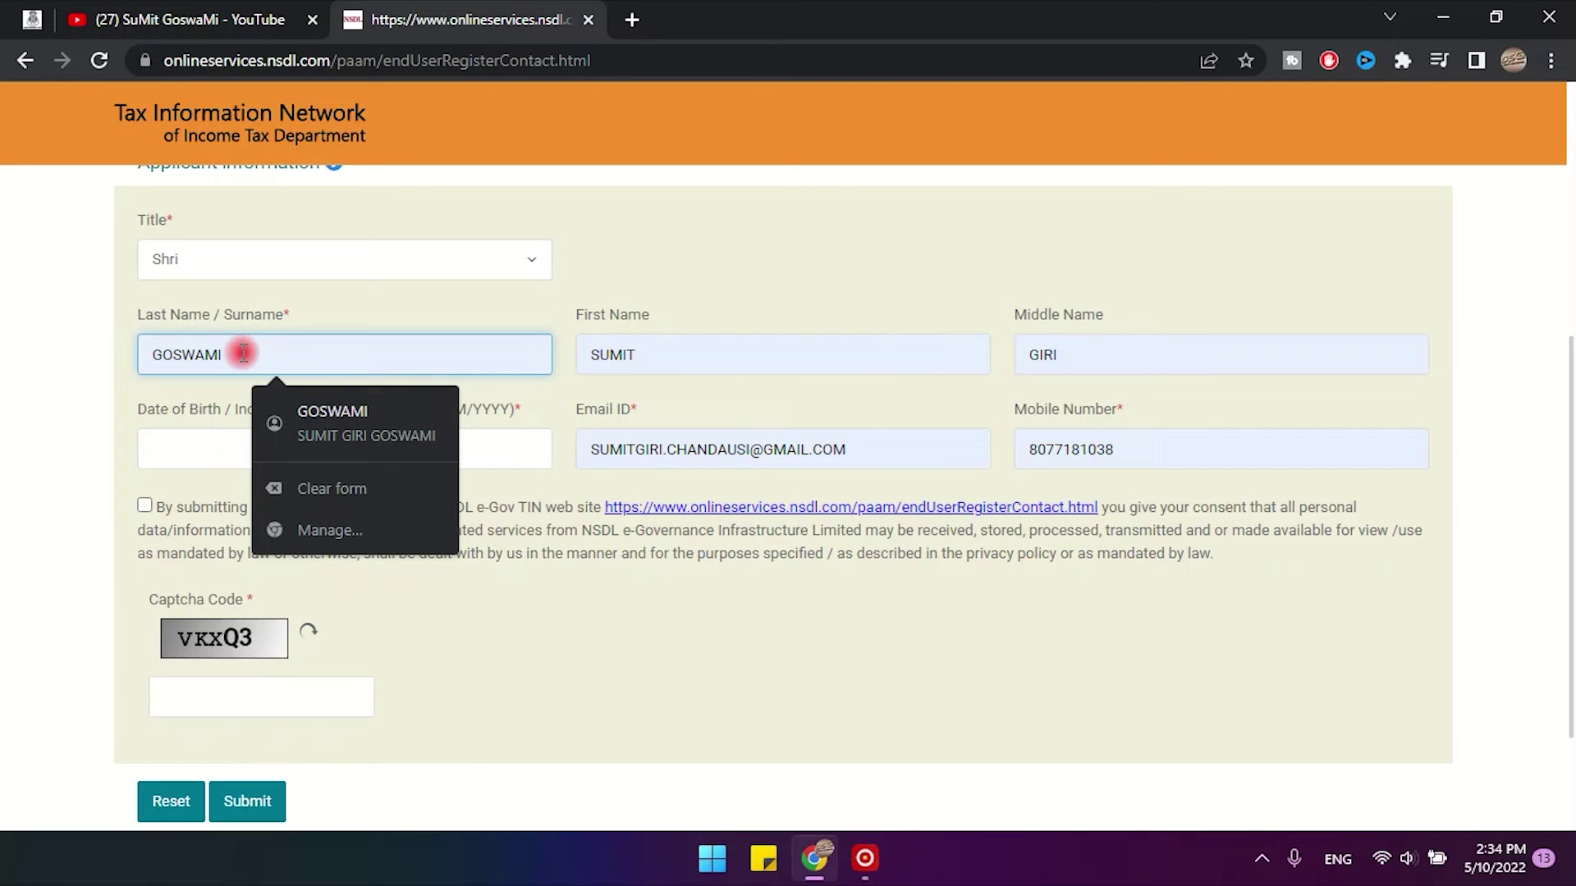
left_click_drag(136, 315, 366, 323)
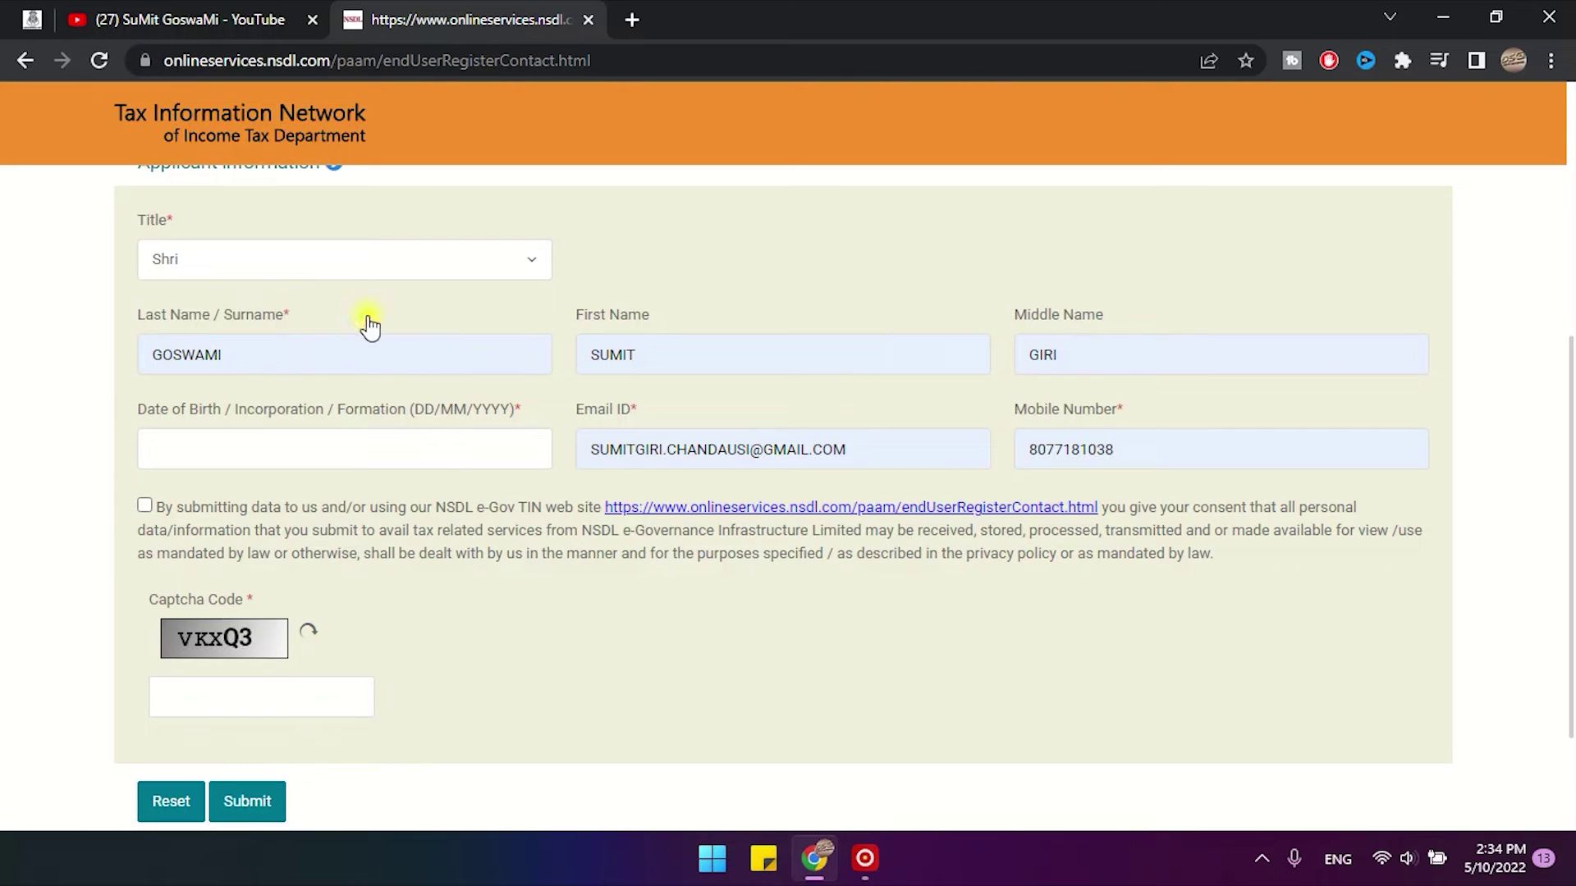
left_click_drag(654, 359, 576, 353)
left_click(778, 265)
left_click_drag(297, 351, 159, 351)
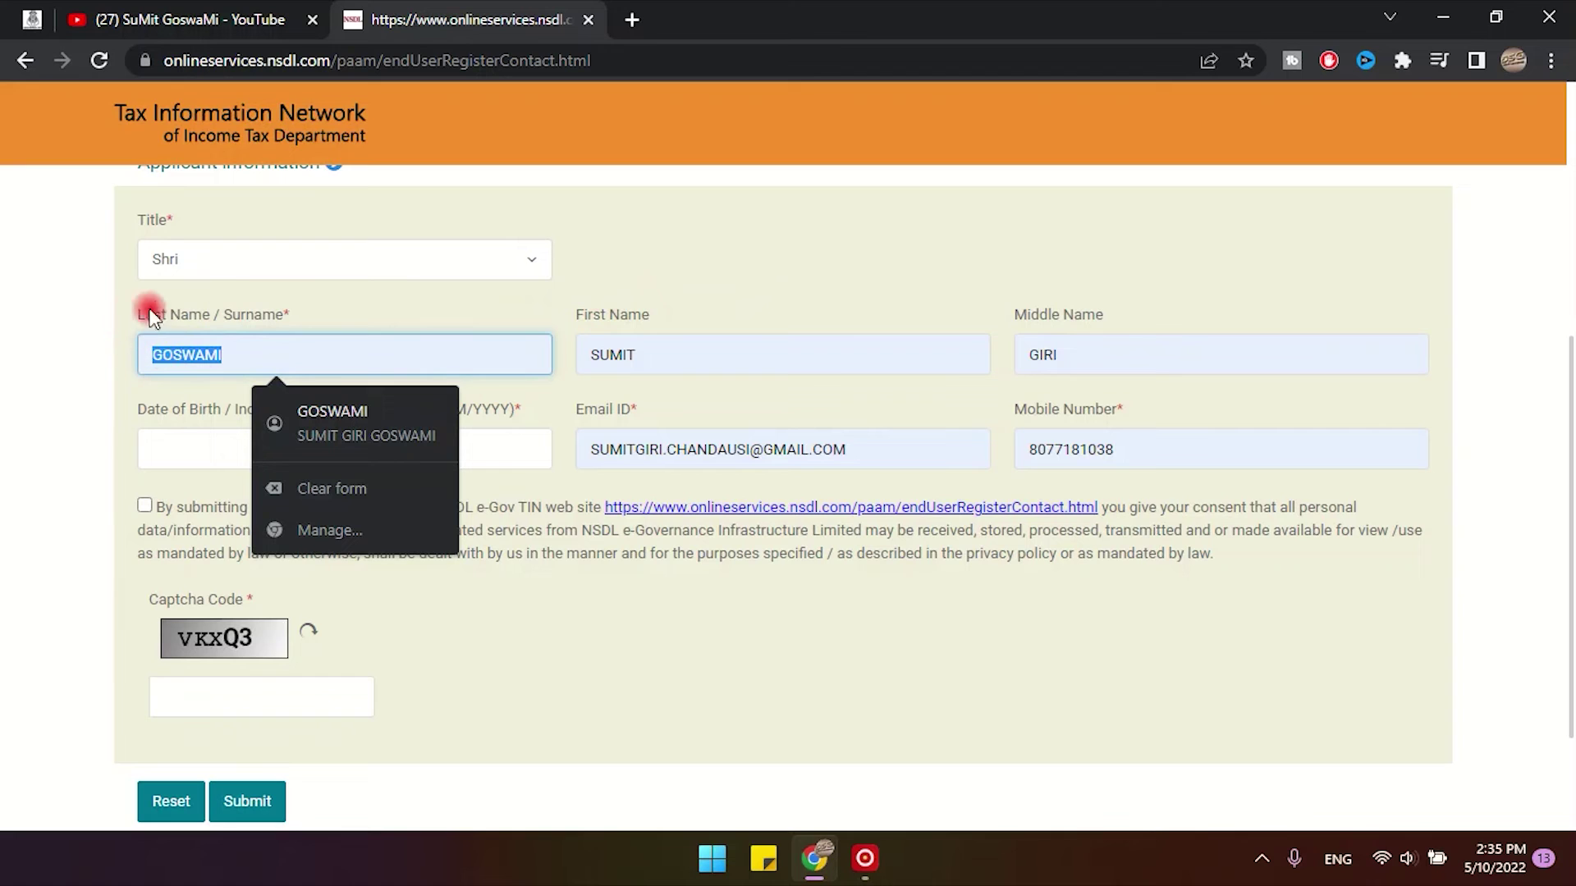
double_click(668, 353)
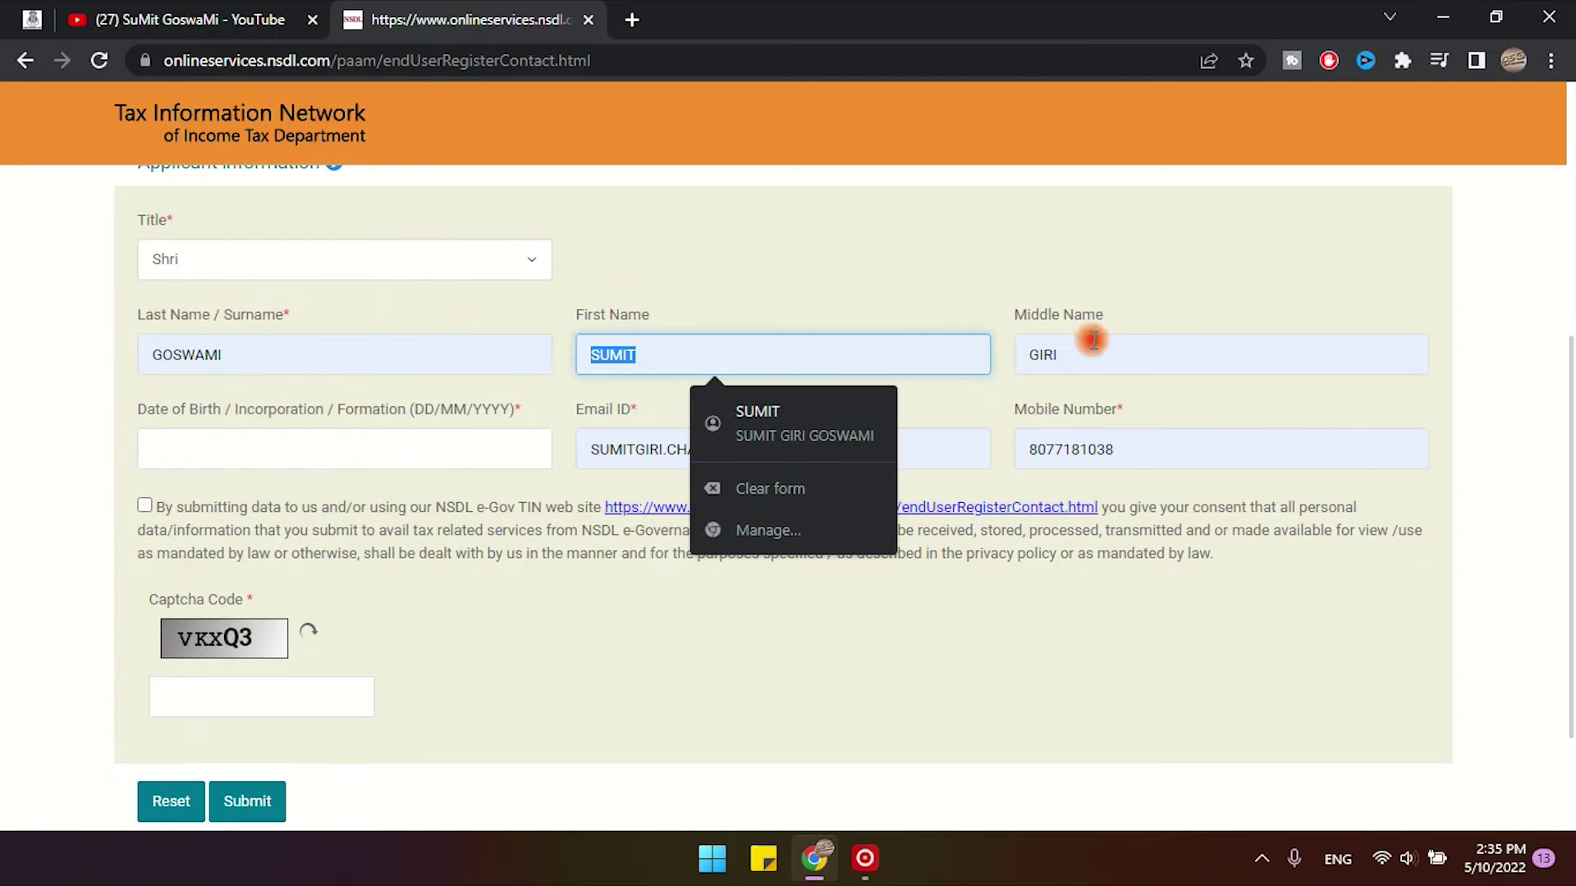
double_click(1093, 353)
left_click(955, 313)
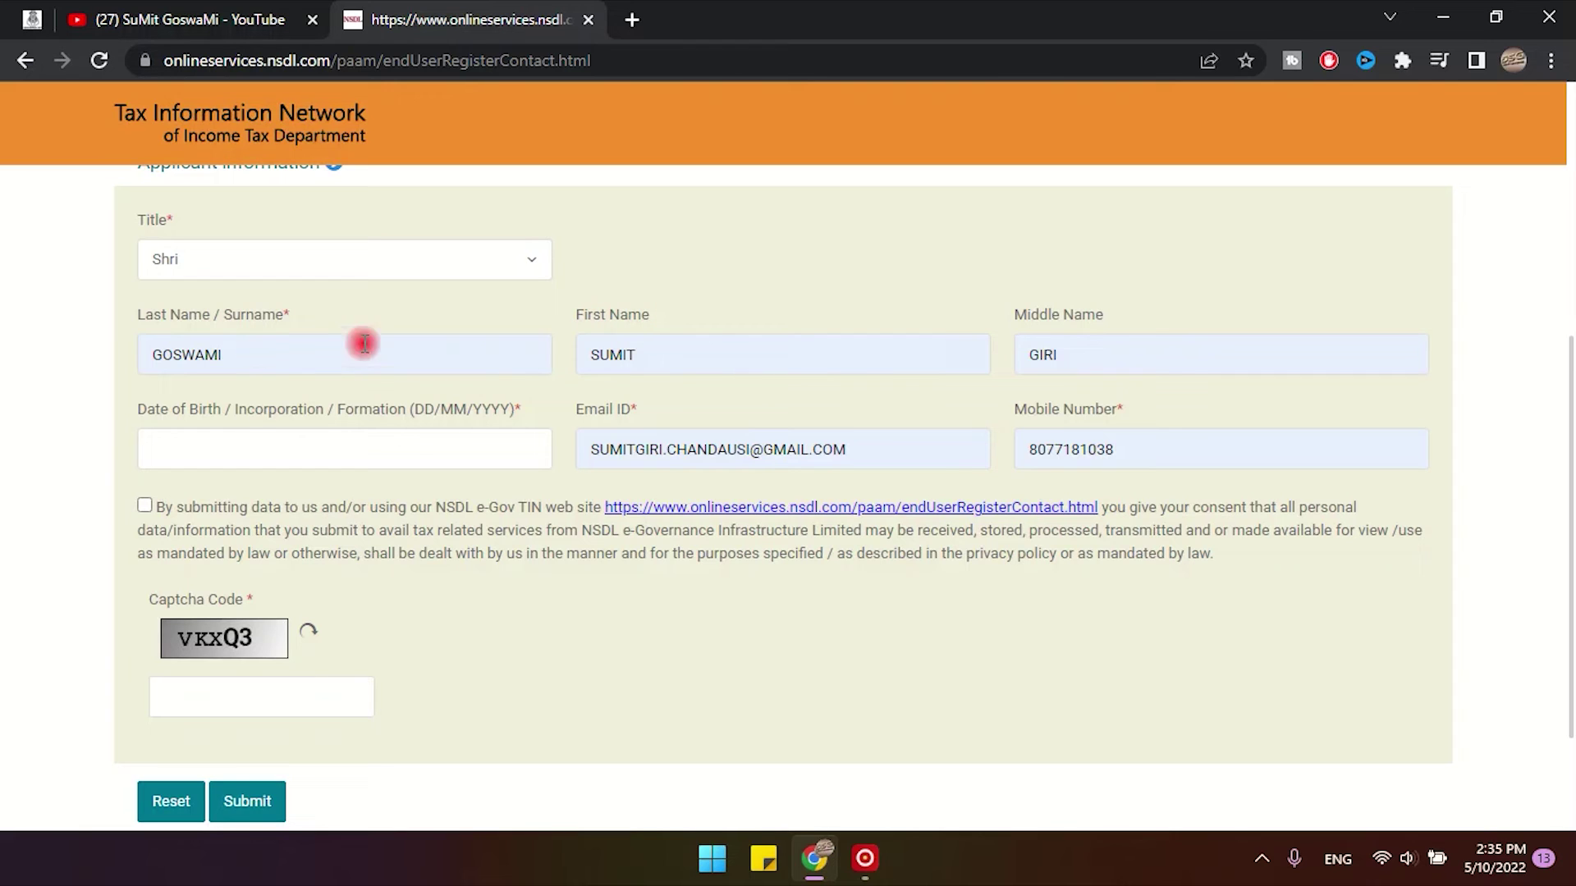
left_click(647, 344)
double_click(566, 355)
left_click(517, 319)
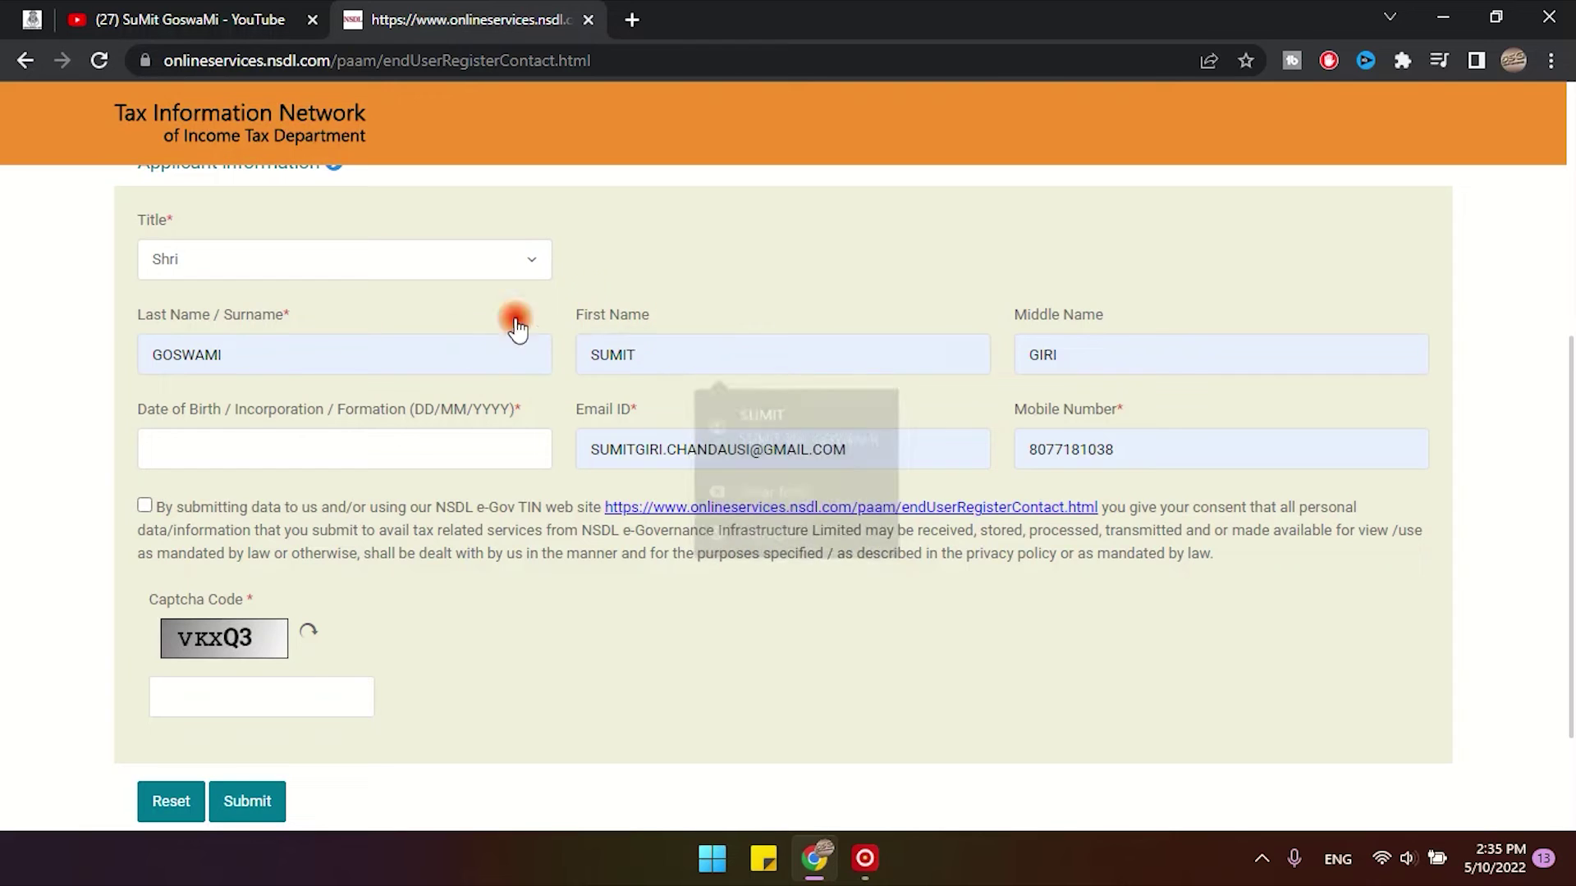
double_click(246, 356)
left_click(397, 309)
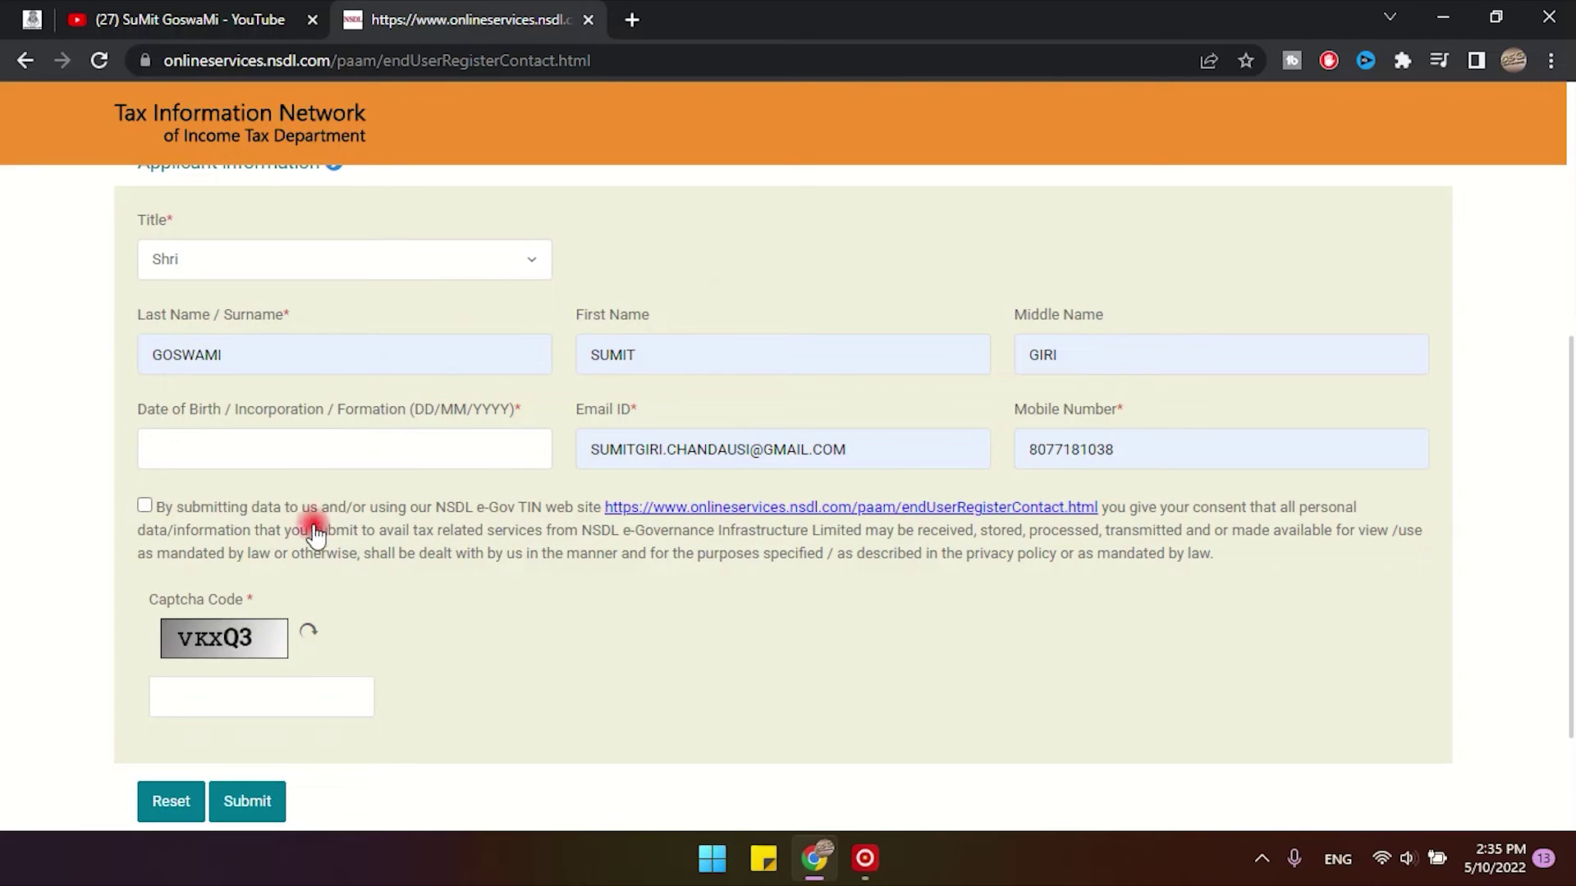
Accept the data consent statement and enter the applicant's date of birth using the calendar.
left_click(147, 504)
left_click(320, 453)
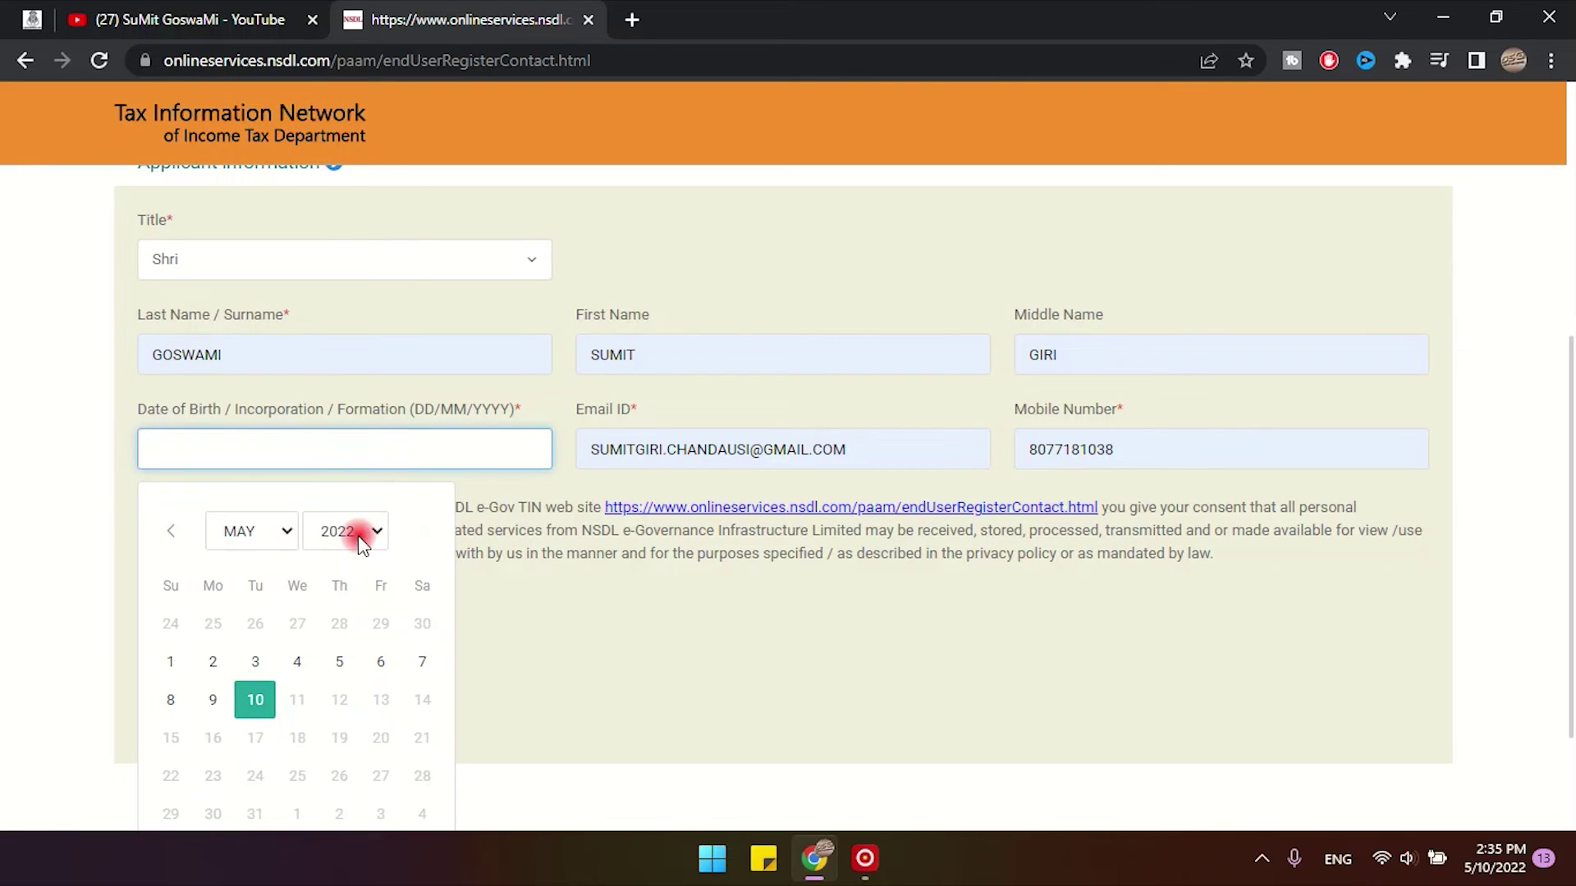
left_click(362, 542)
type("1998")
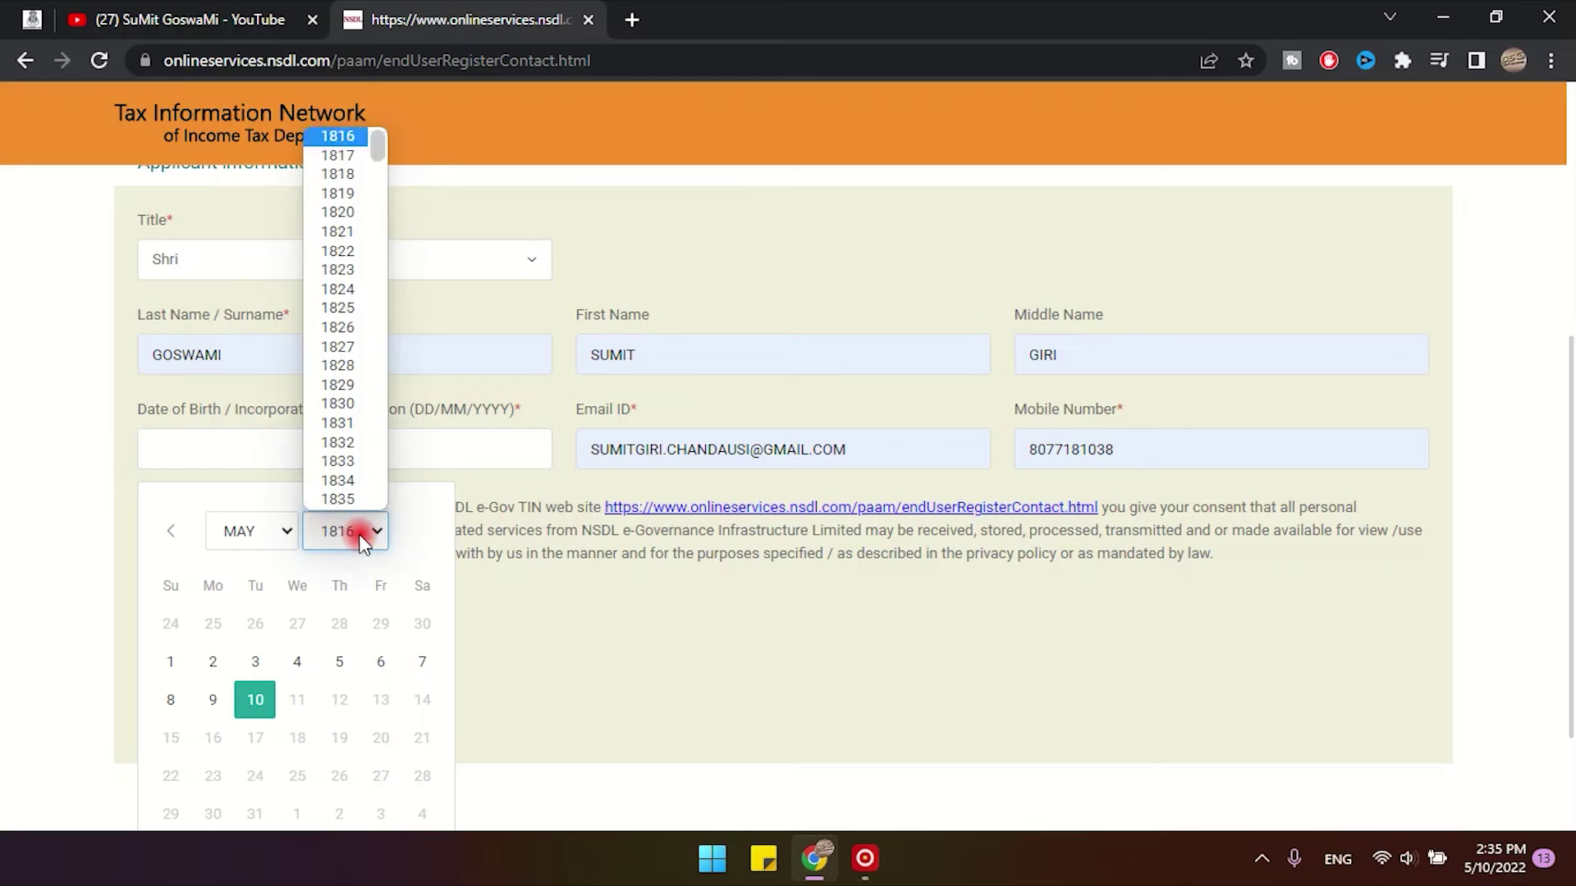
key("Return")
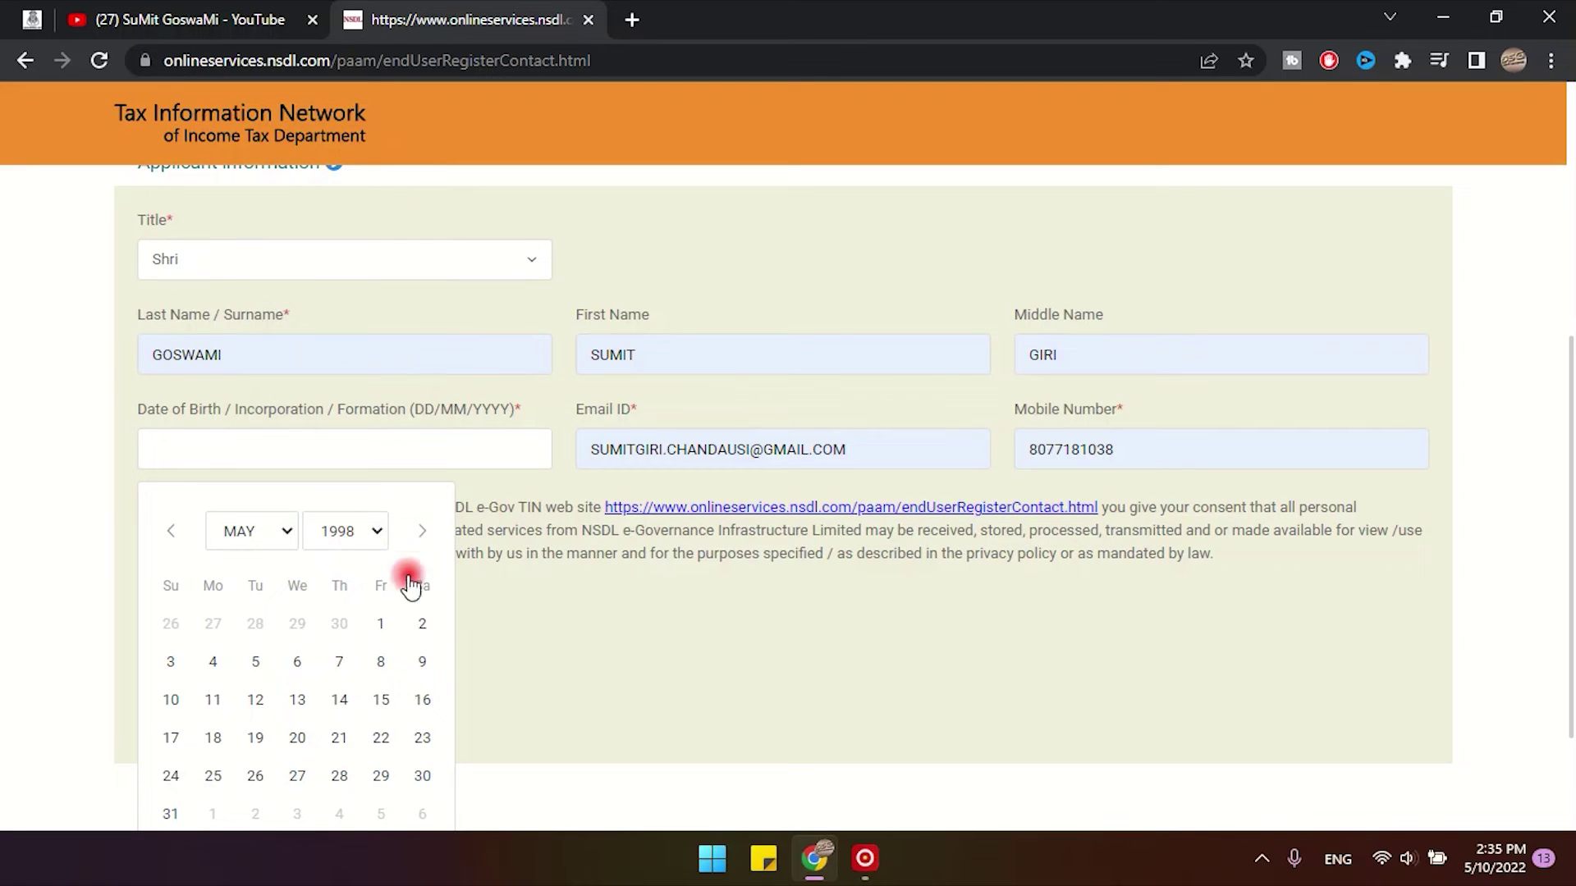
left_click(246, 533)
left_click(246, 675)
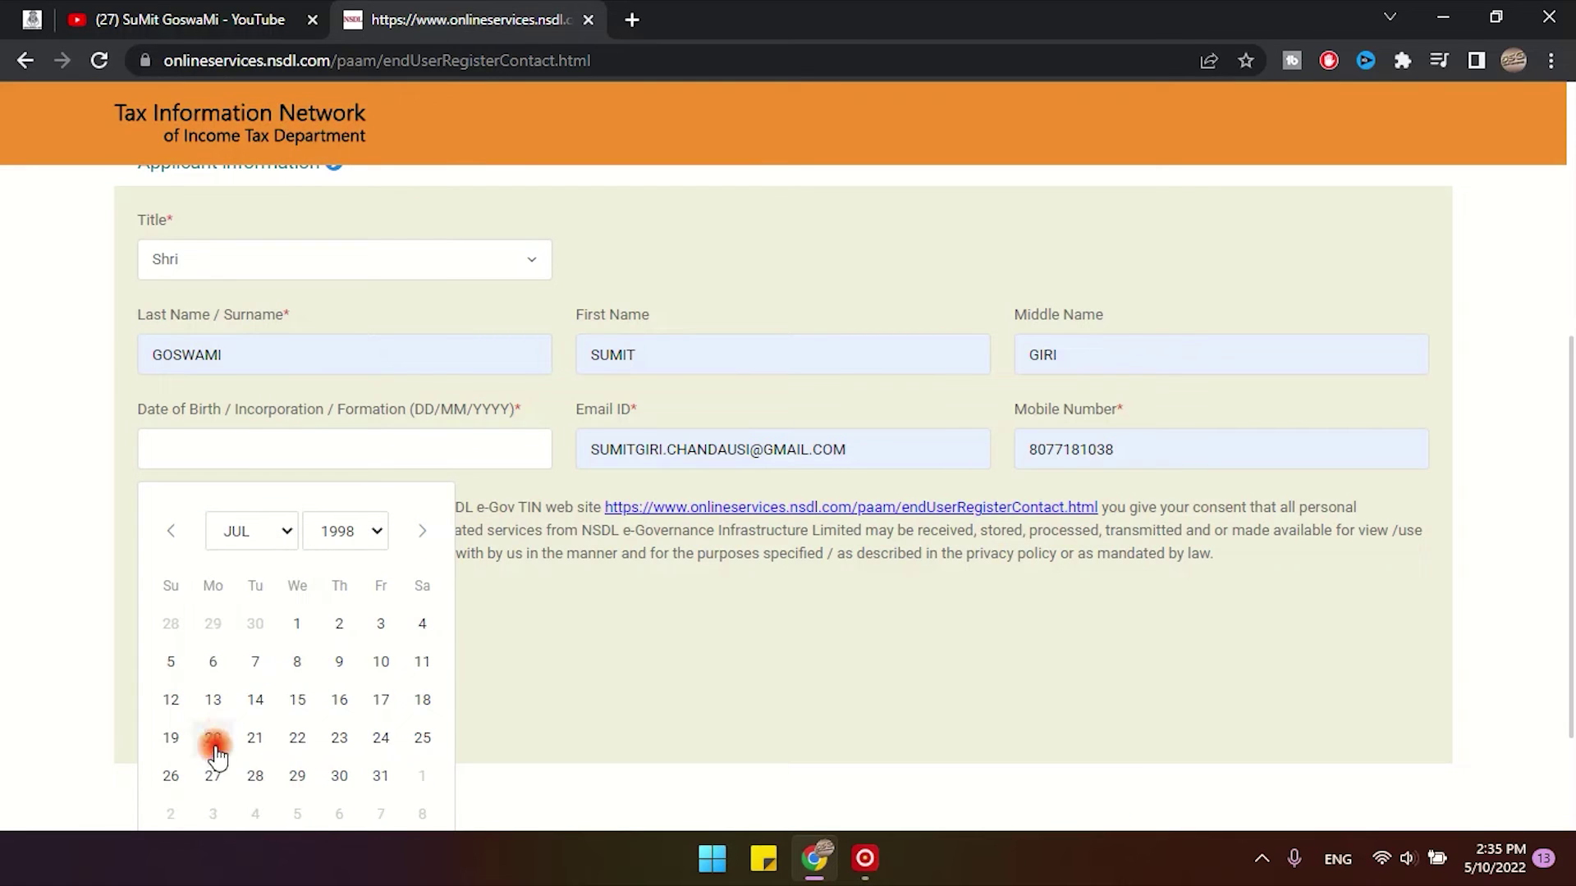
left_click(212, 776)
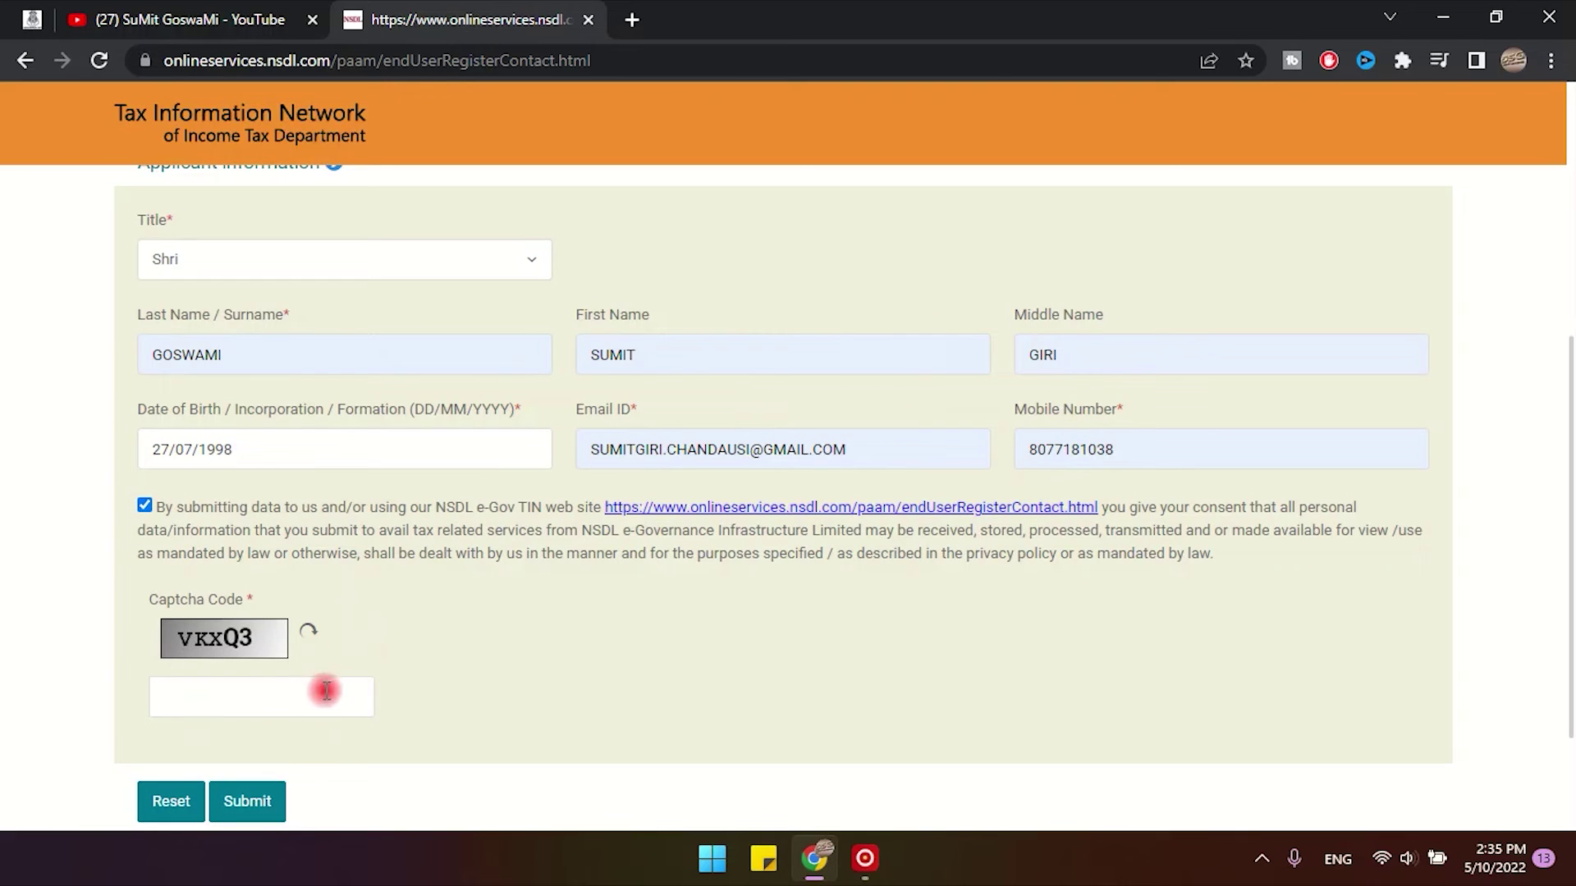
Enter the captcha code shown and submit the applicant information form.
left_click(324, 693)
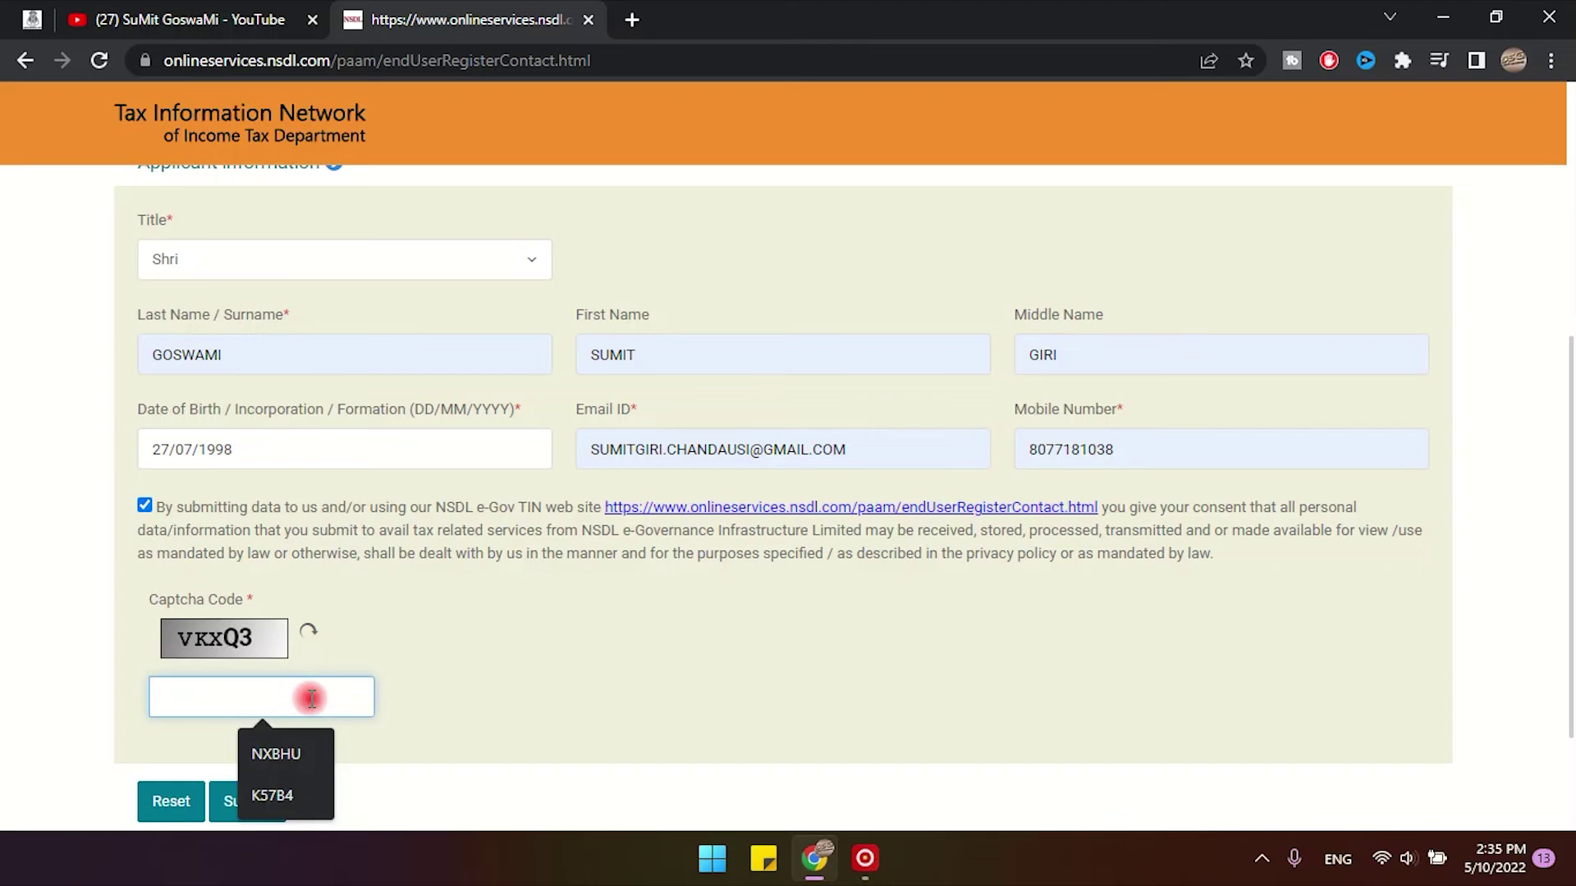
type("VKXQ3")
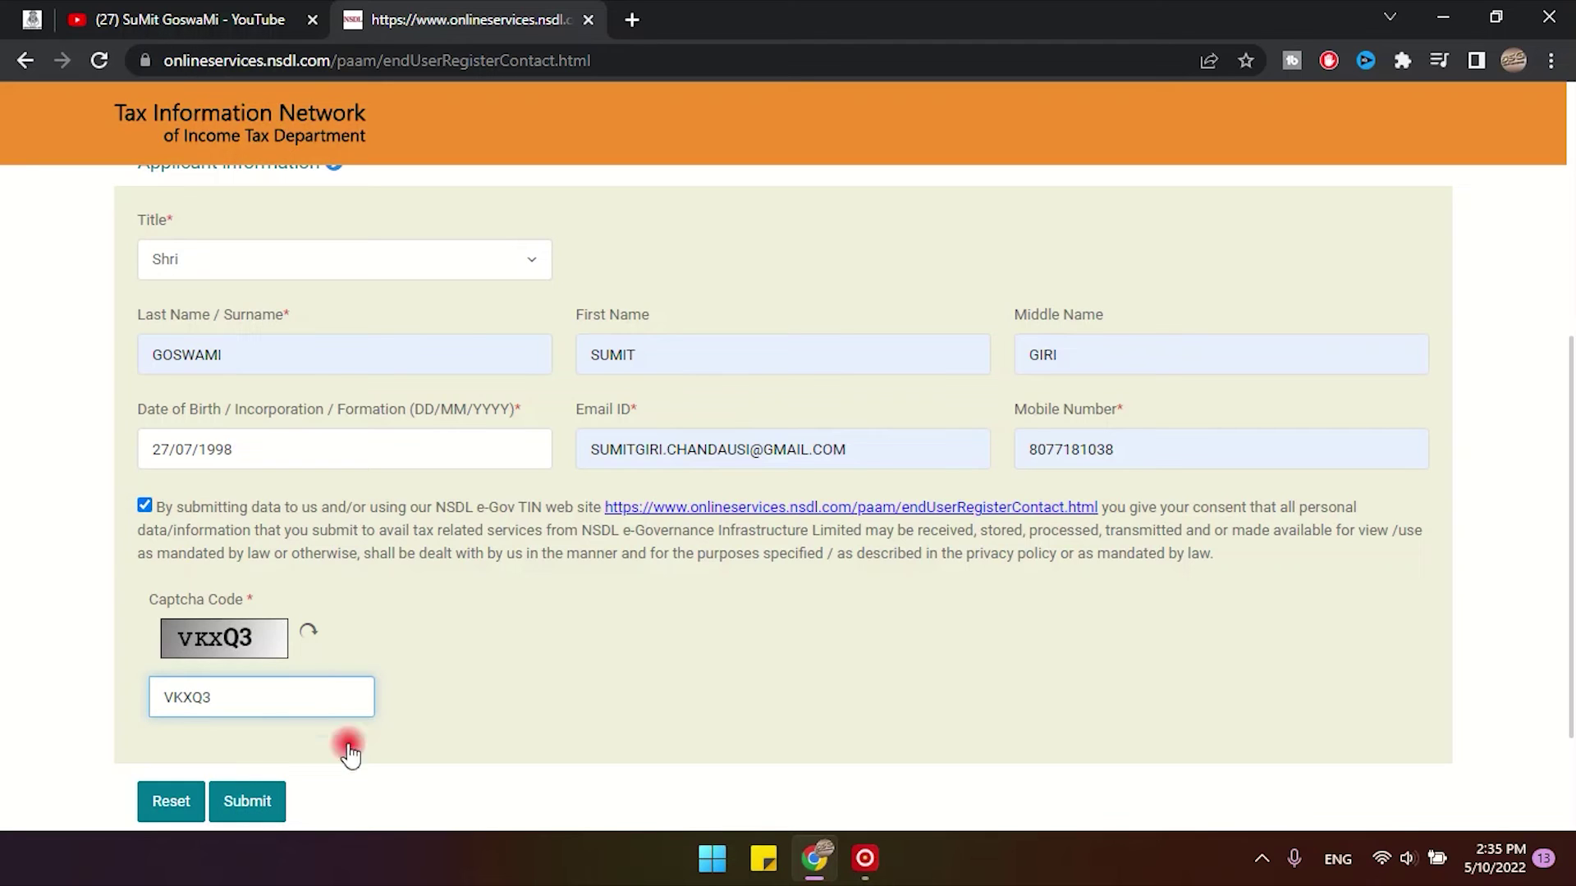
left_click(271, 802)
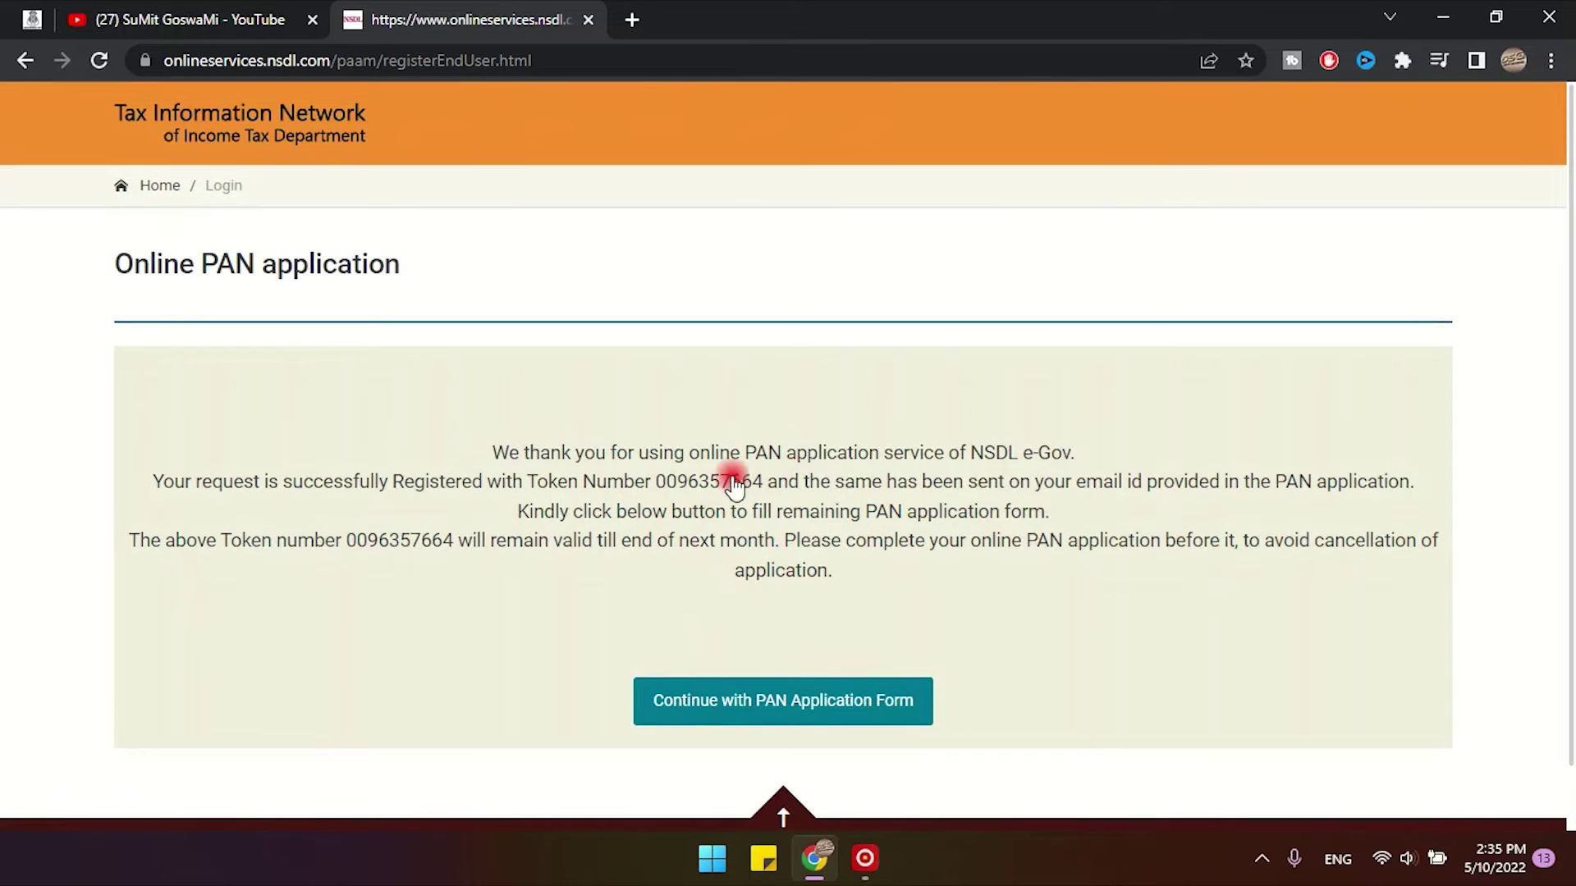
Check the token number in the registration message and continue with the PAN application form.
left_click_drag(660, 490, 783, 499)
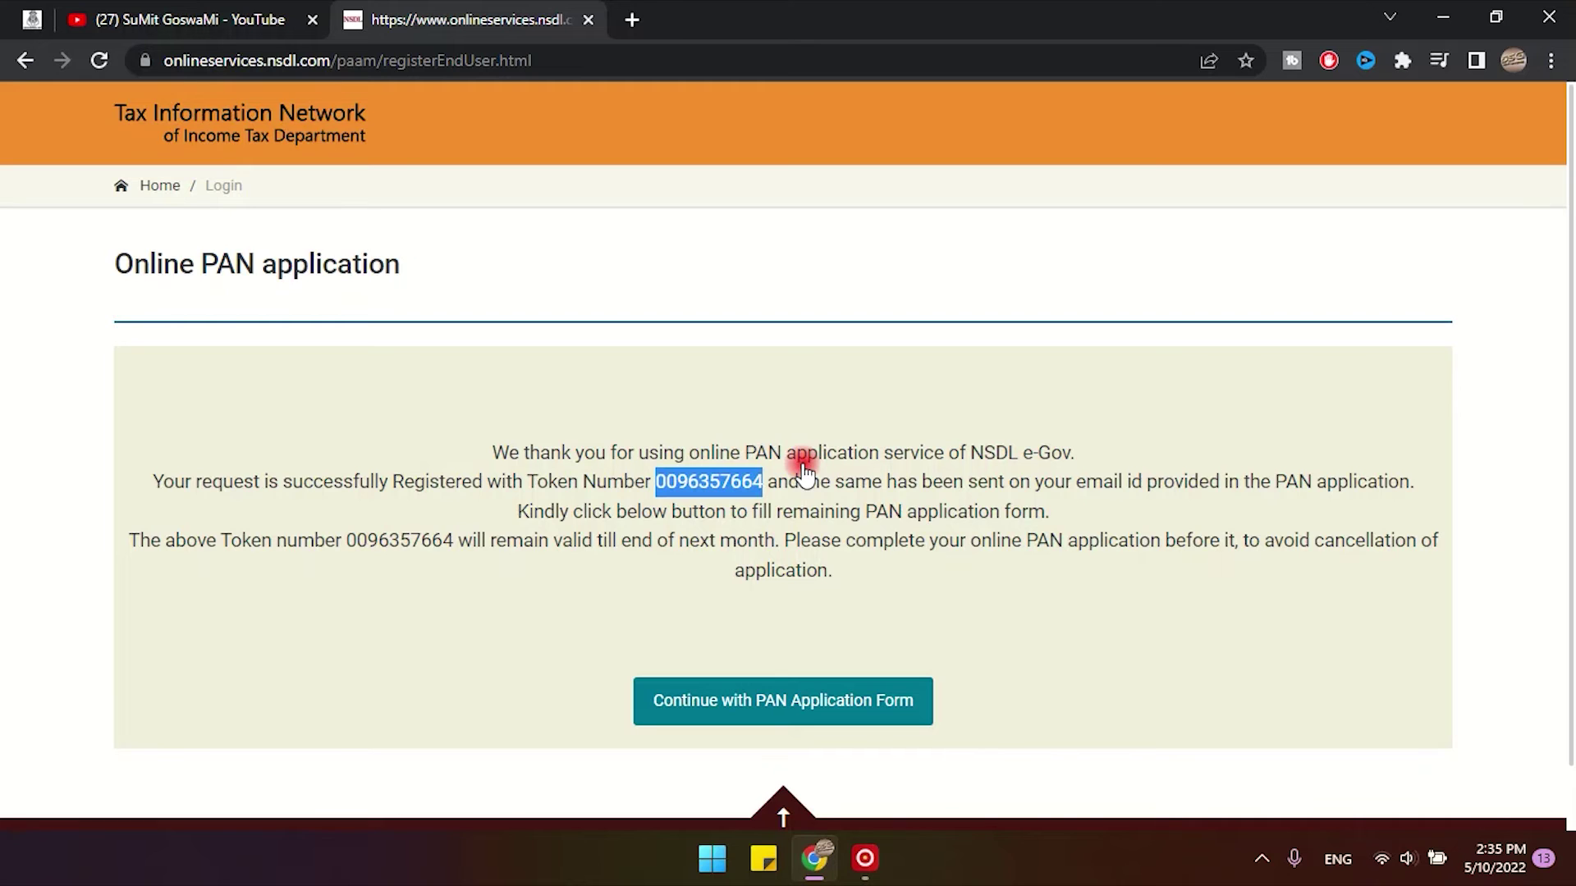
left_click(851, 491)
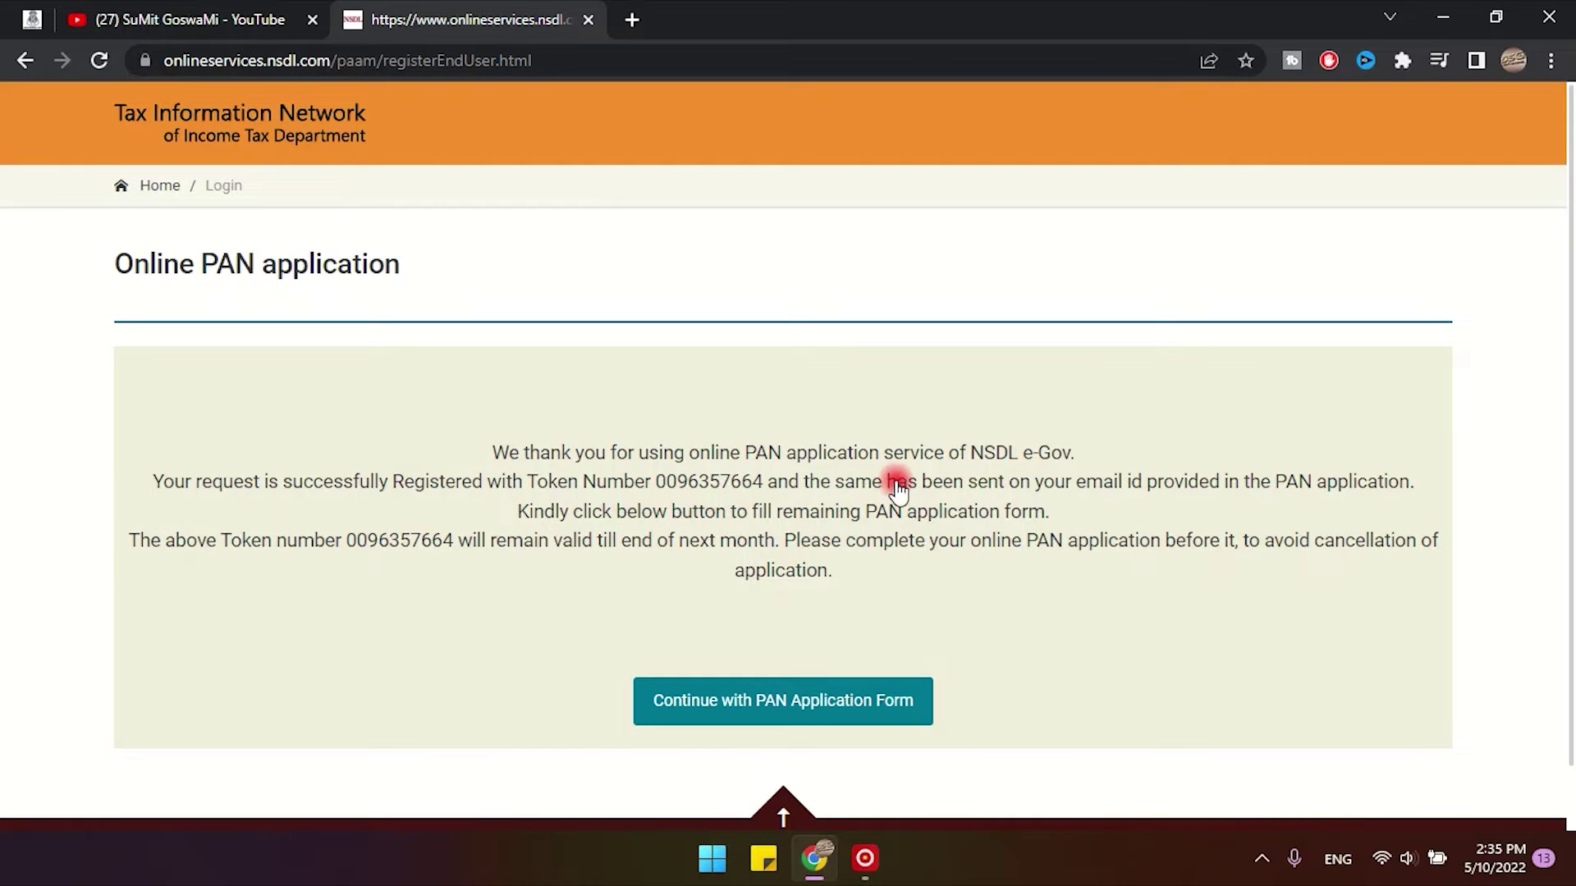
scroll(895, 488, "down", 1)
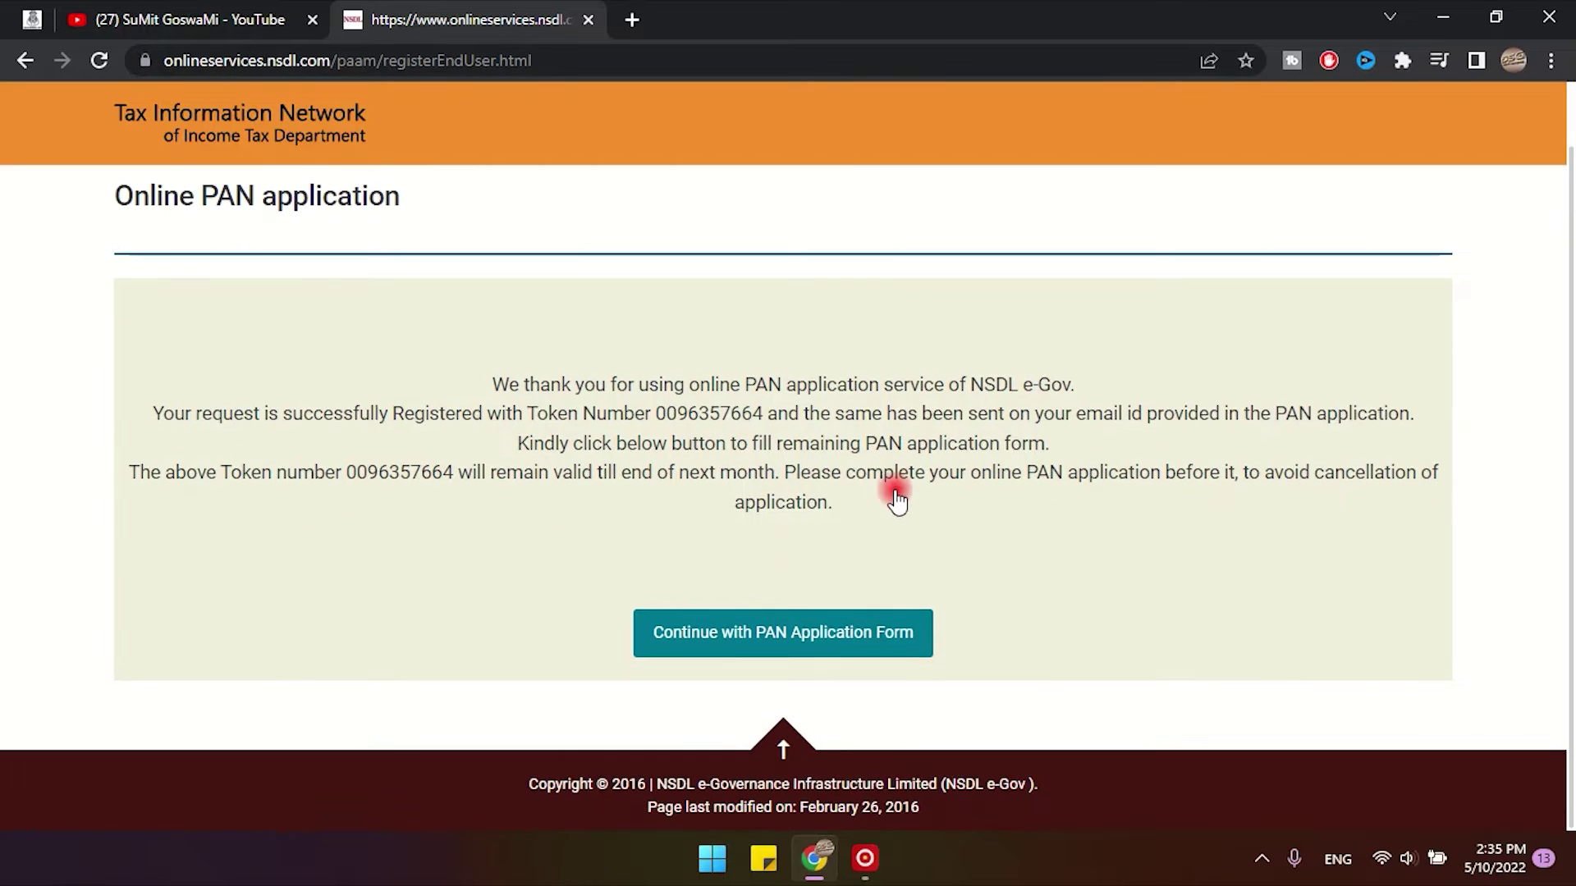
left_click(716, 638)
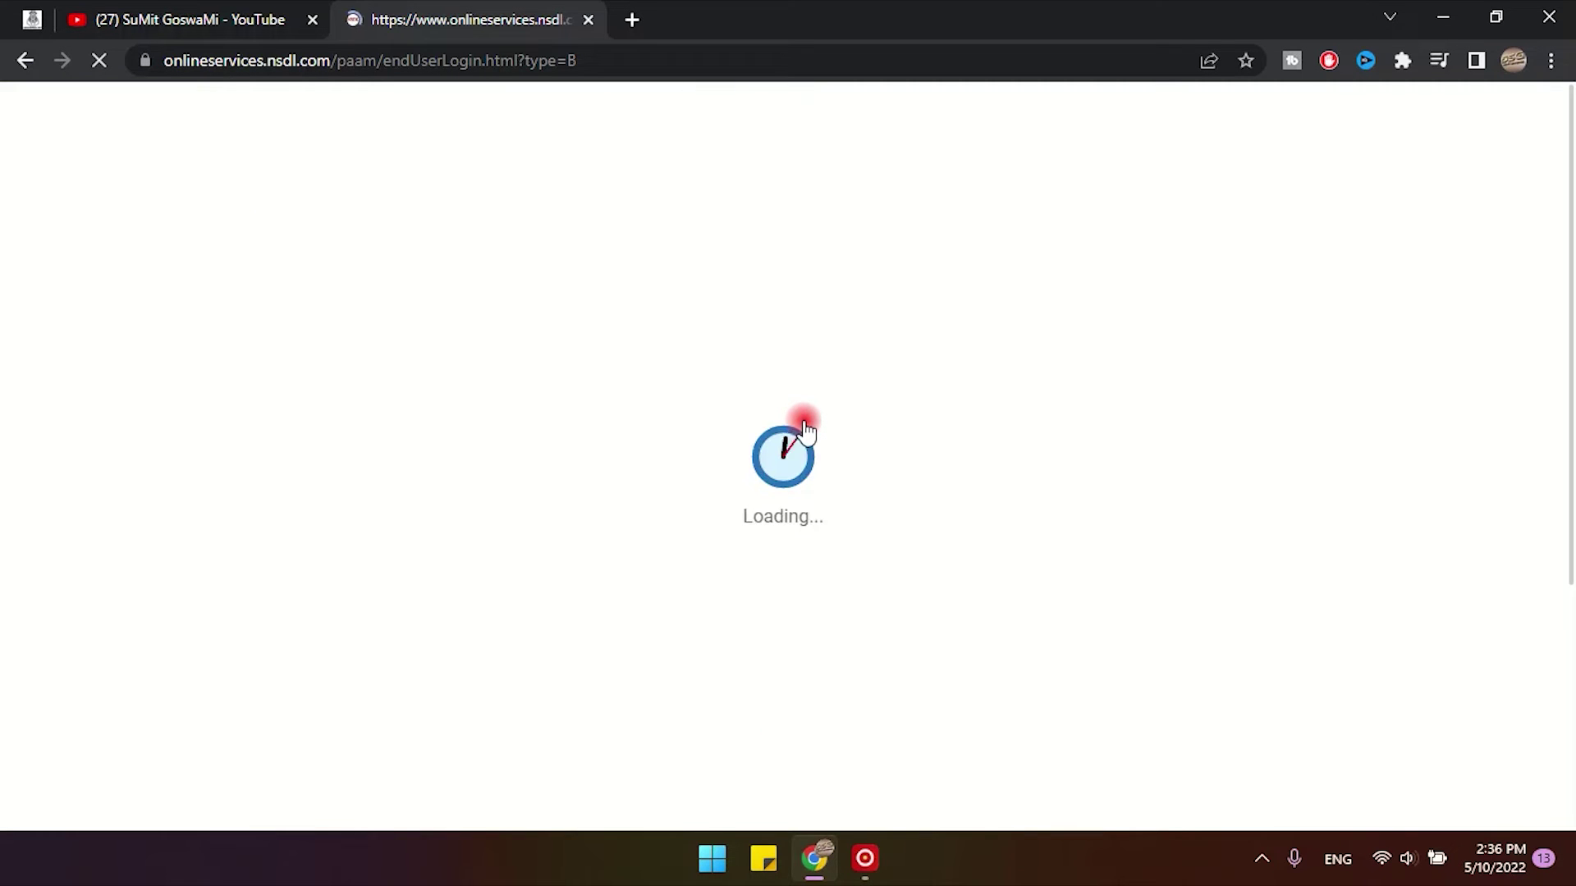
Choose to submit the PAN application documents digitally through e-KYC & e-Sign (Paperless).
scroll(671, 425, "down", 3)
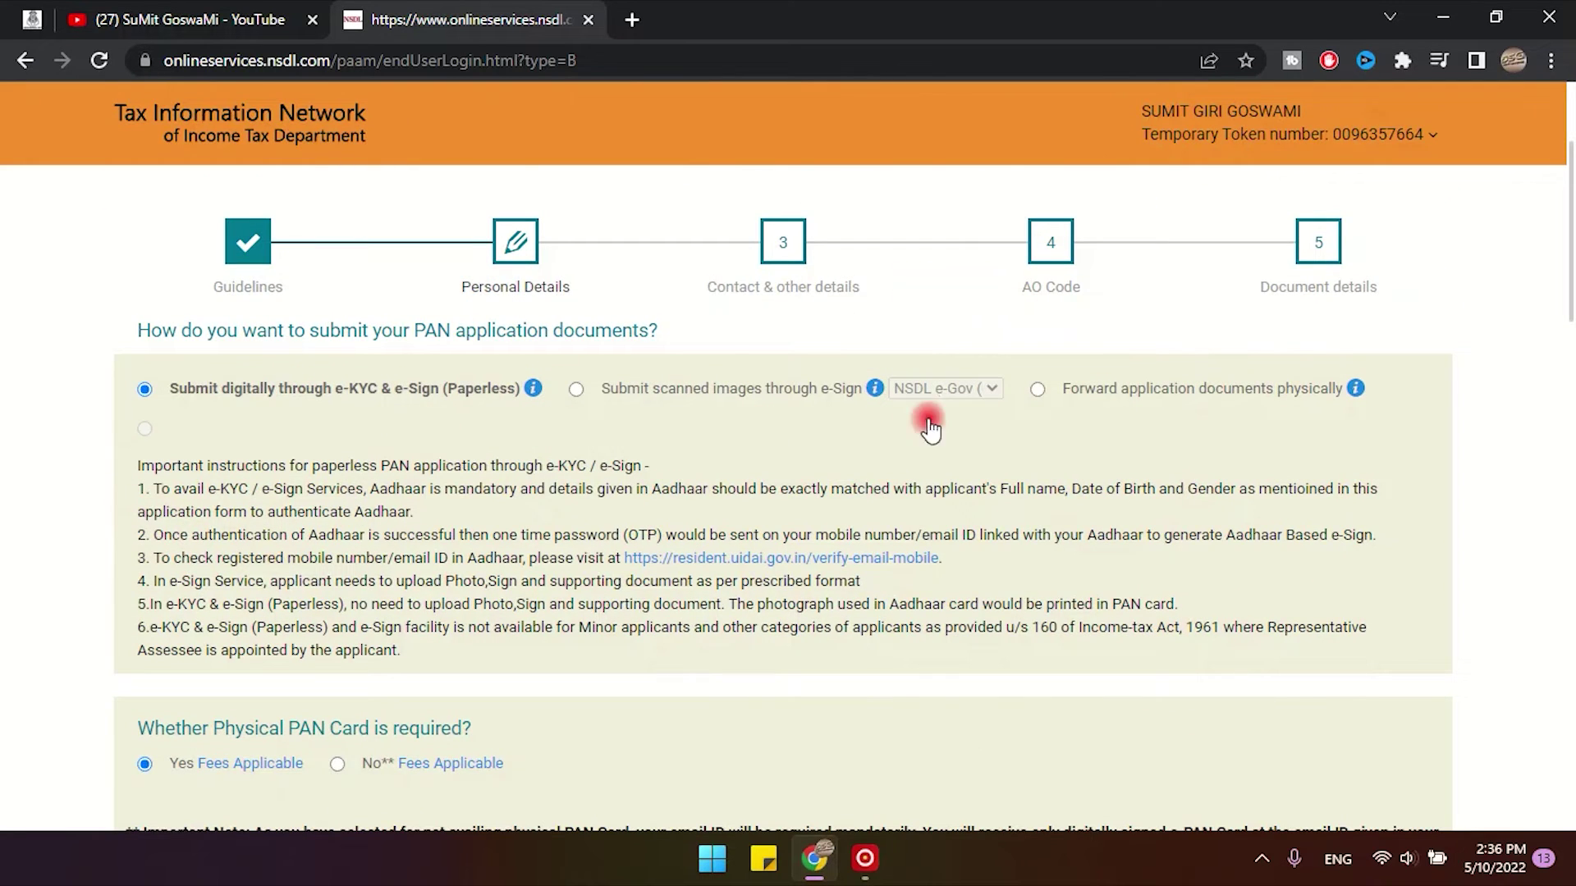
scroll(320, 541, "down", 3)
scroll(519, 462, "up", 3)
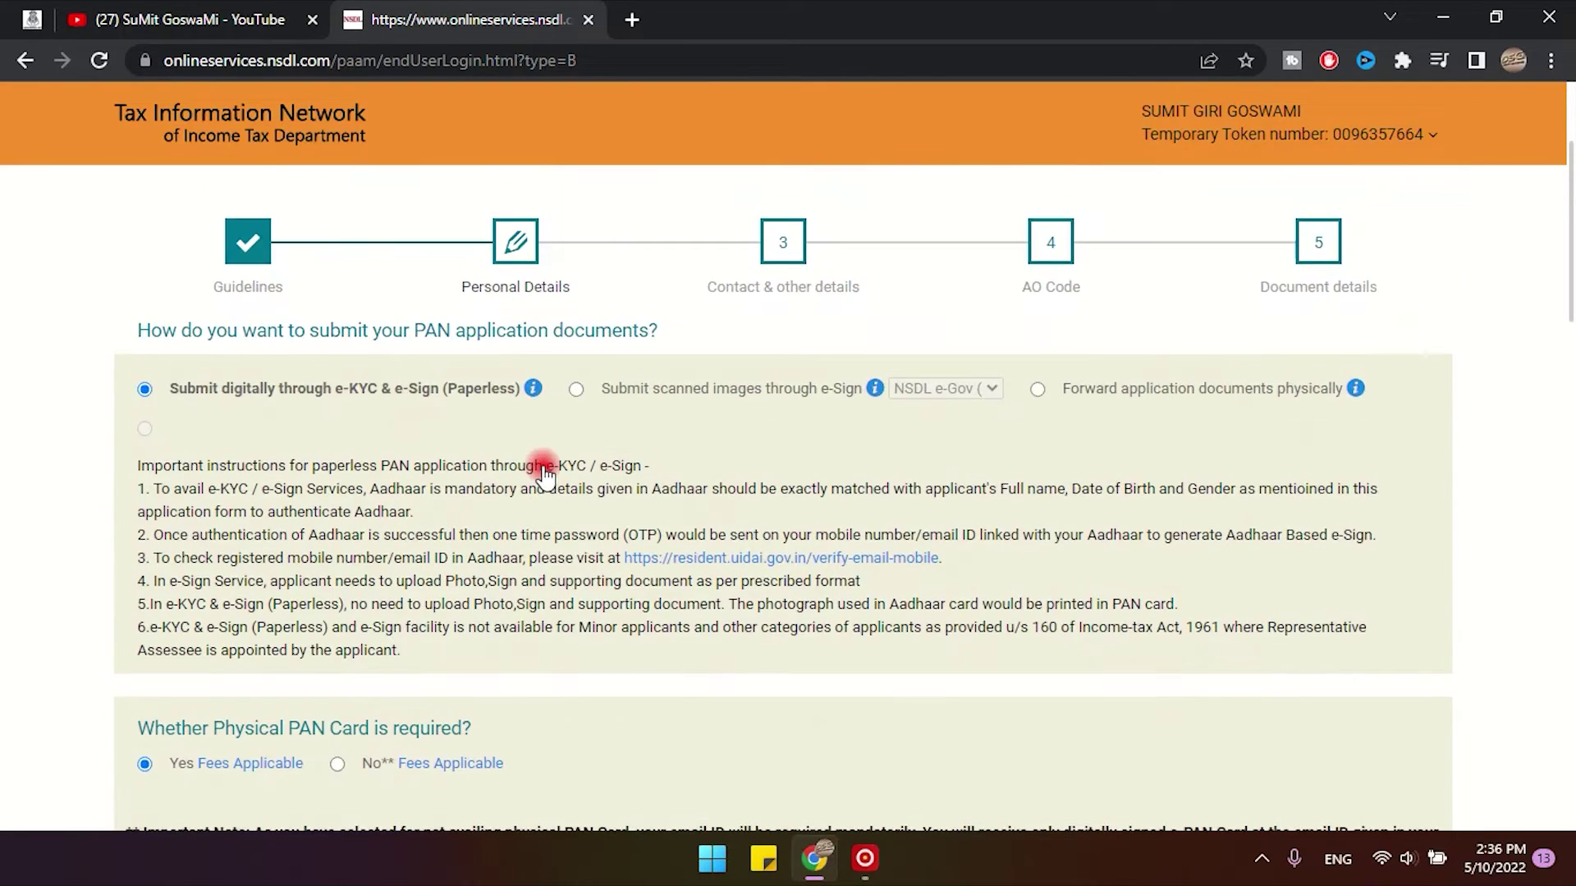
left_click(148, 389)
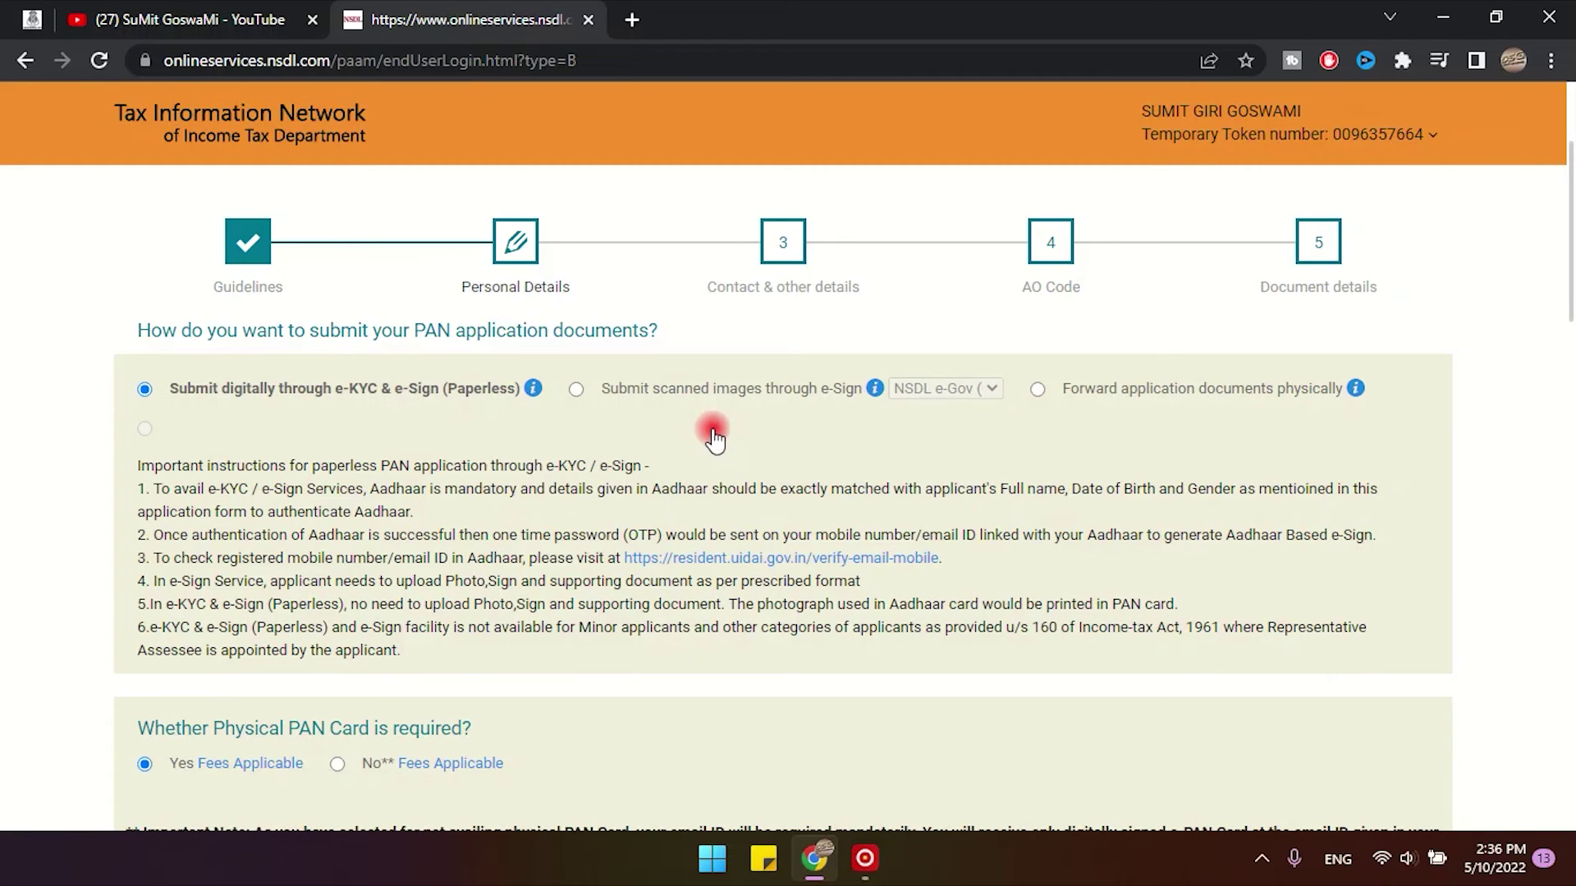
Enter the last four digits of the Aadhaar number and agree with Yes to printing the Aadhaar photograph on the PAN card.
scroll(714, 452, "down", 3)
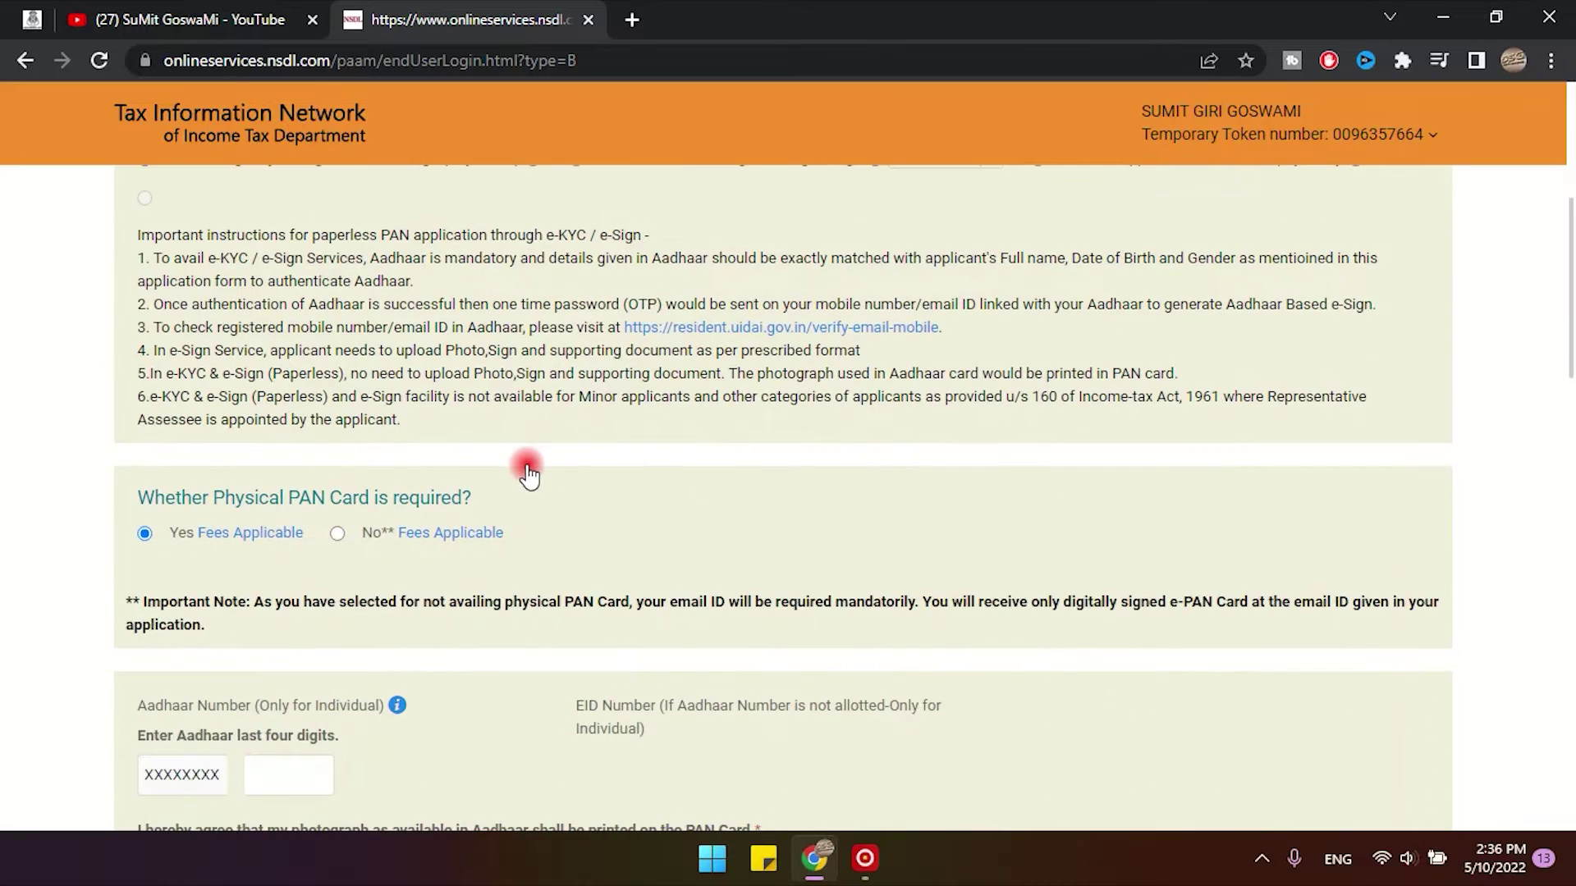
scroll(528, 474, "down", 1)
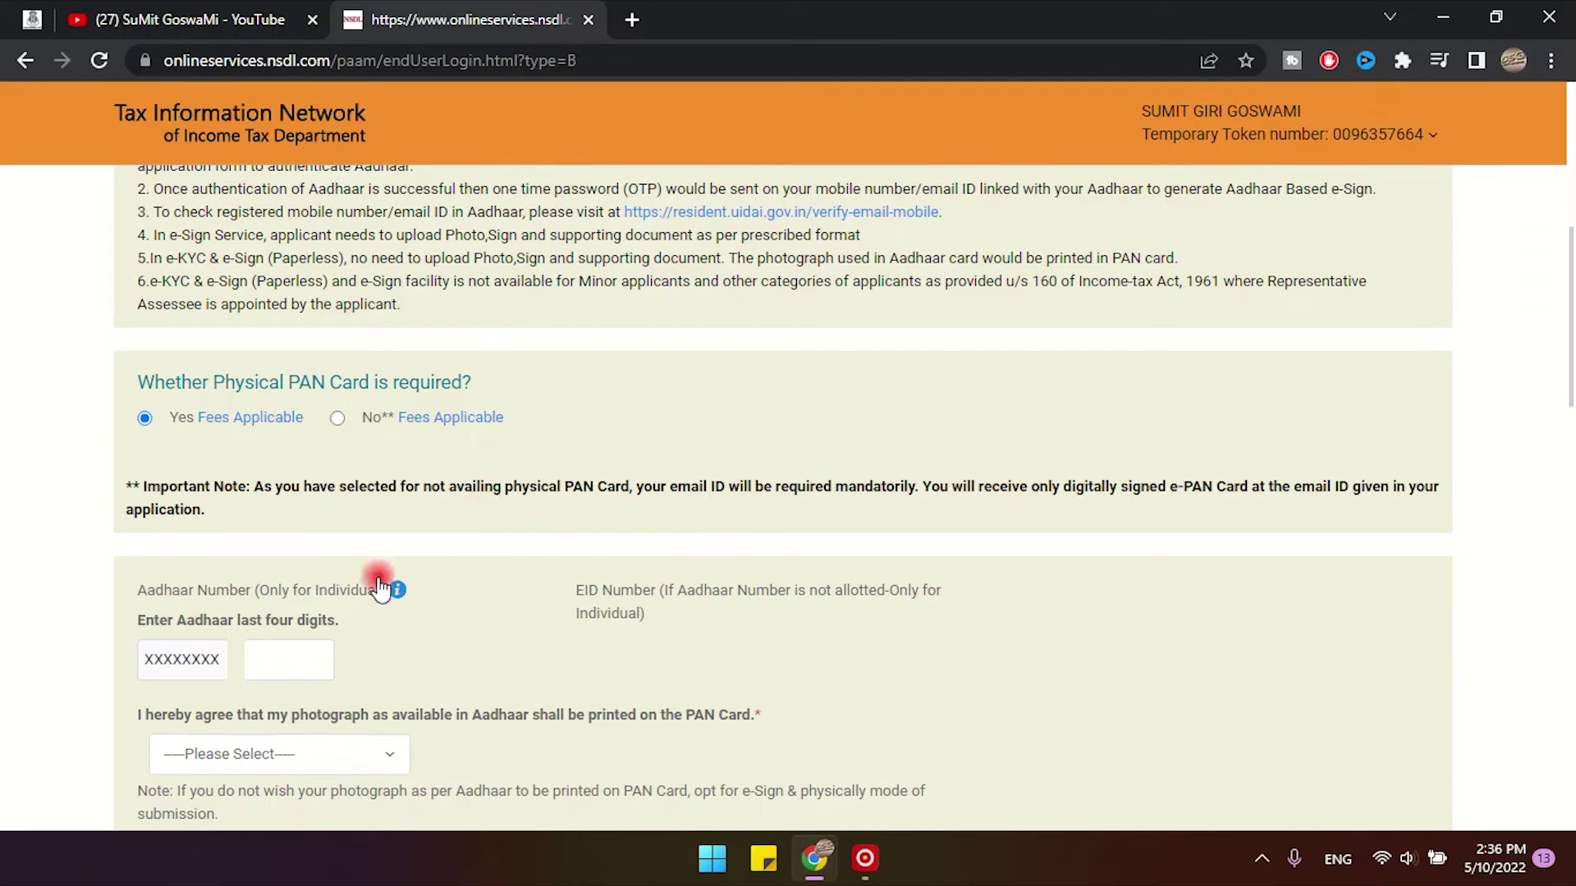
left_click(294, 652)
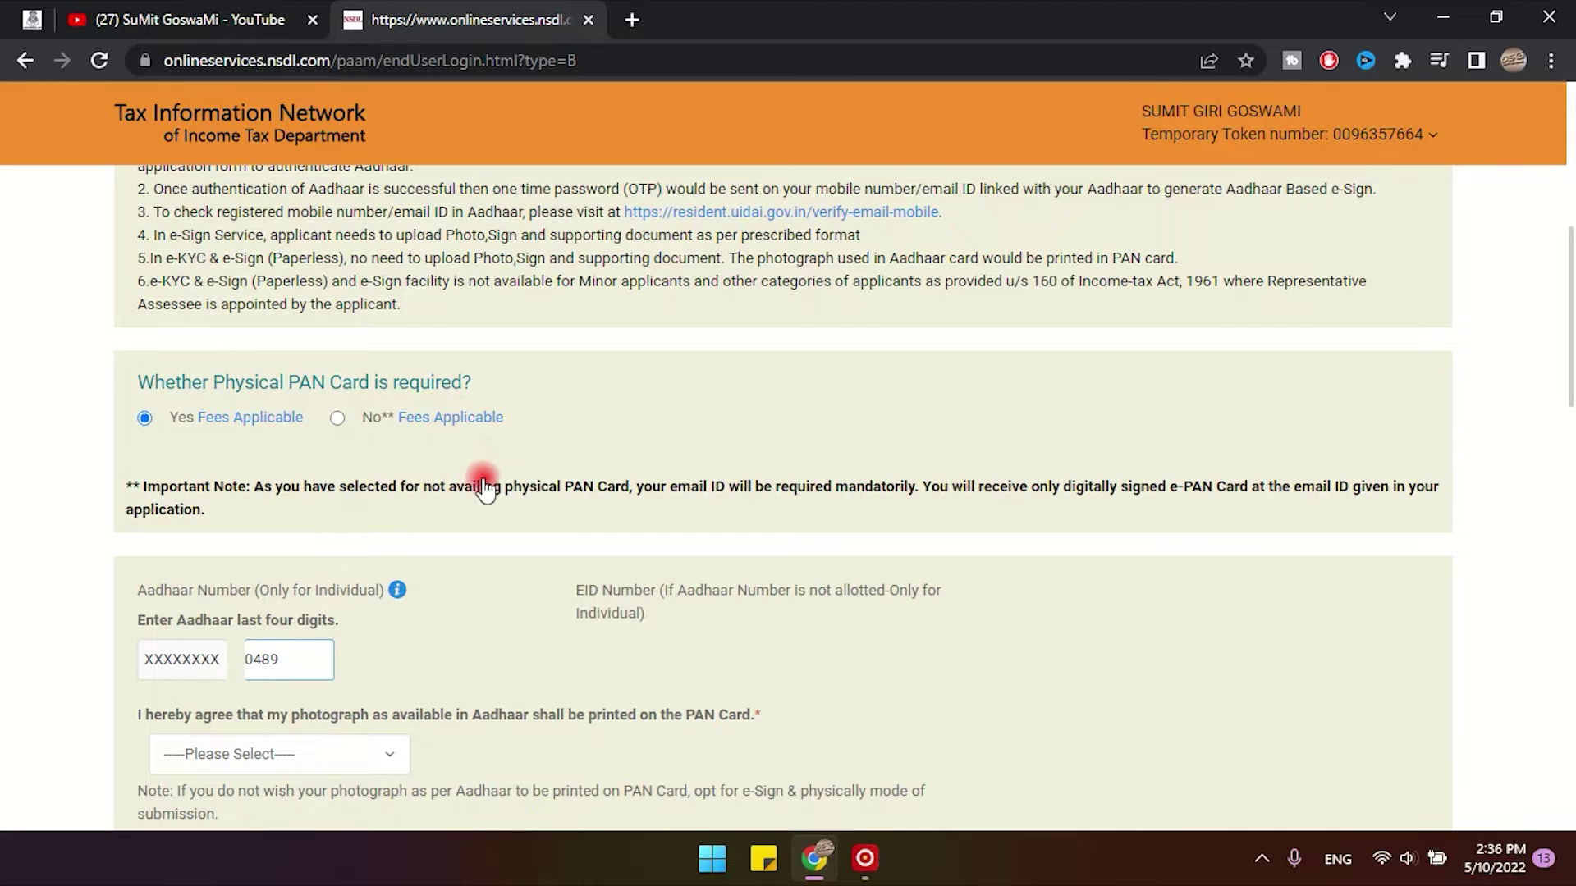
scroll(526, 517, "down", 3)
left_click(328, 525)
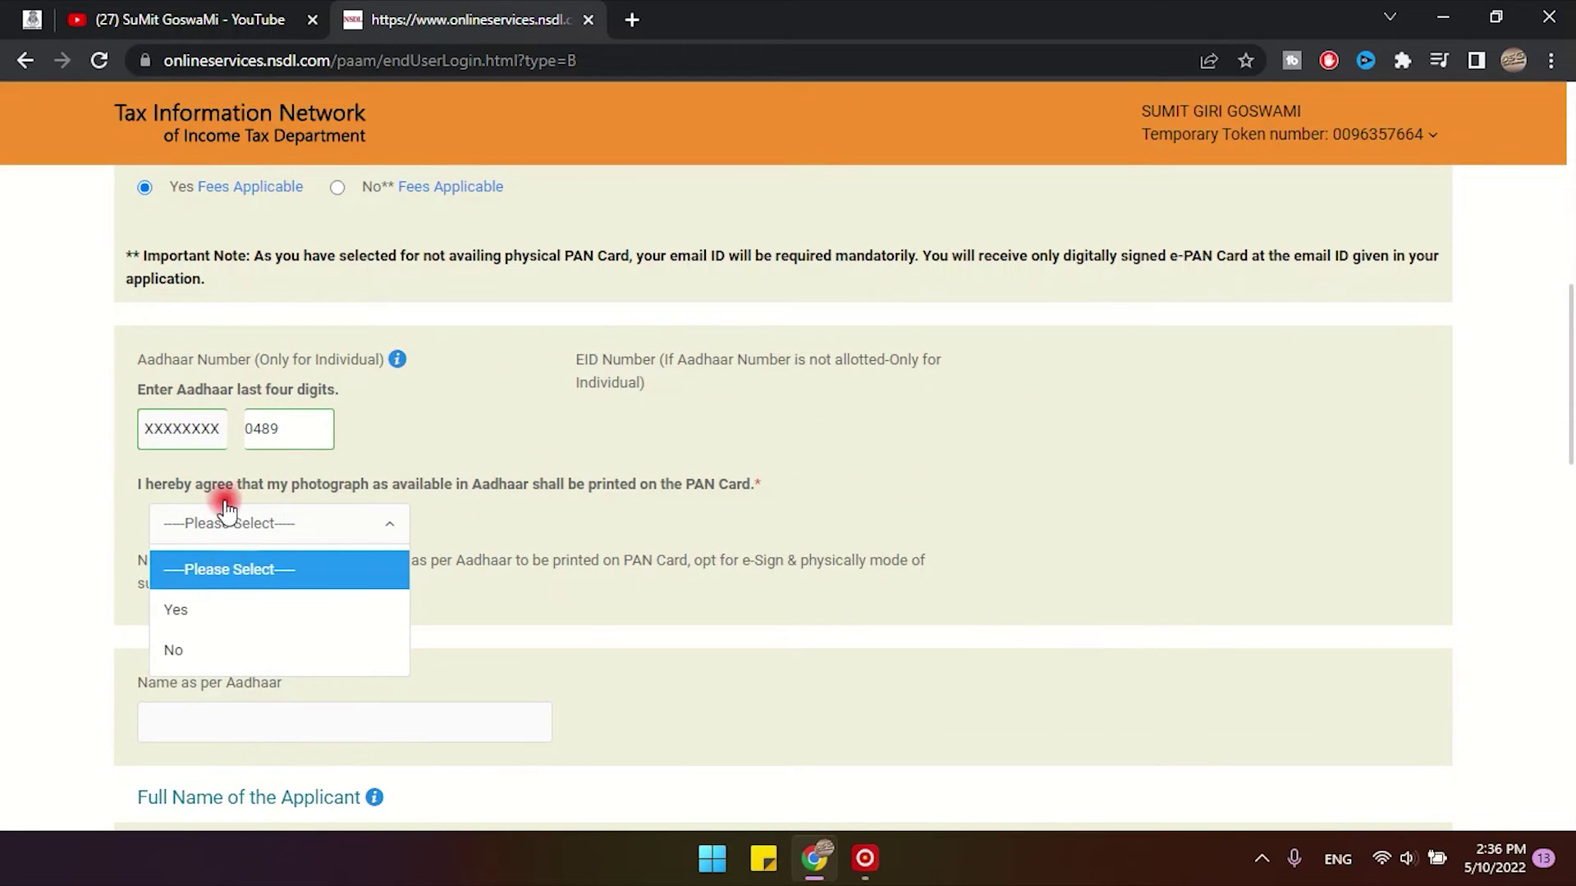
left_click(257, 615)
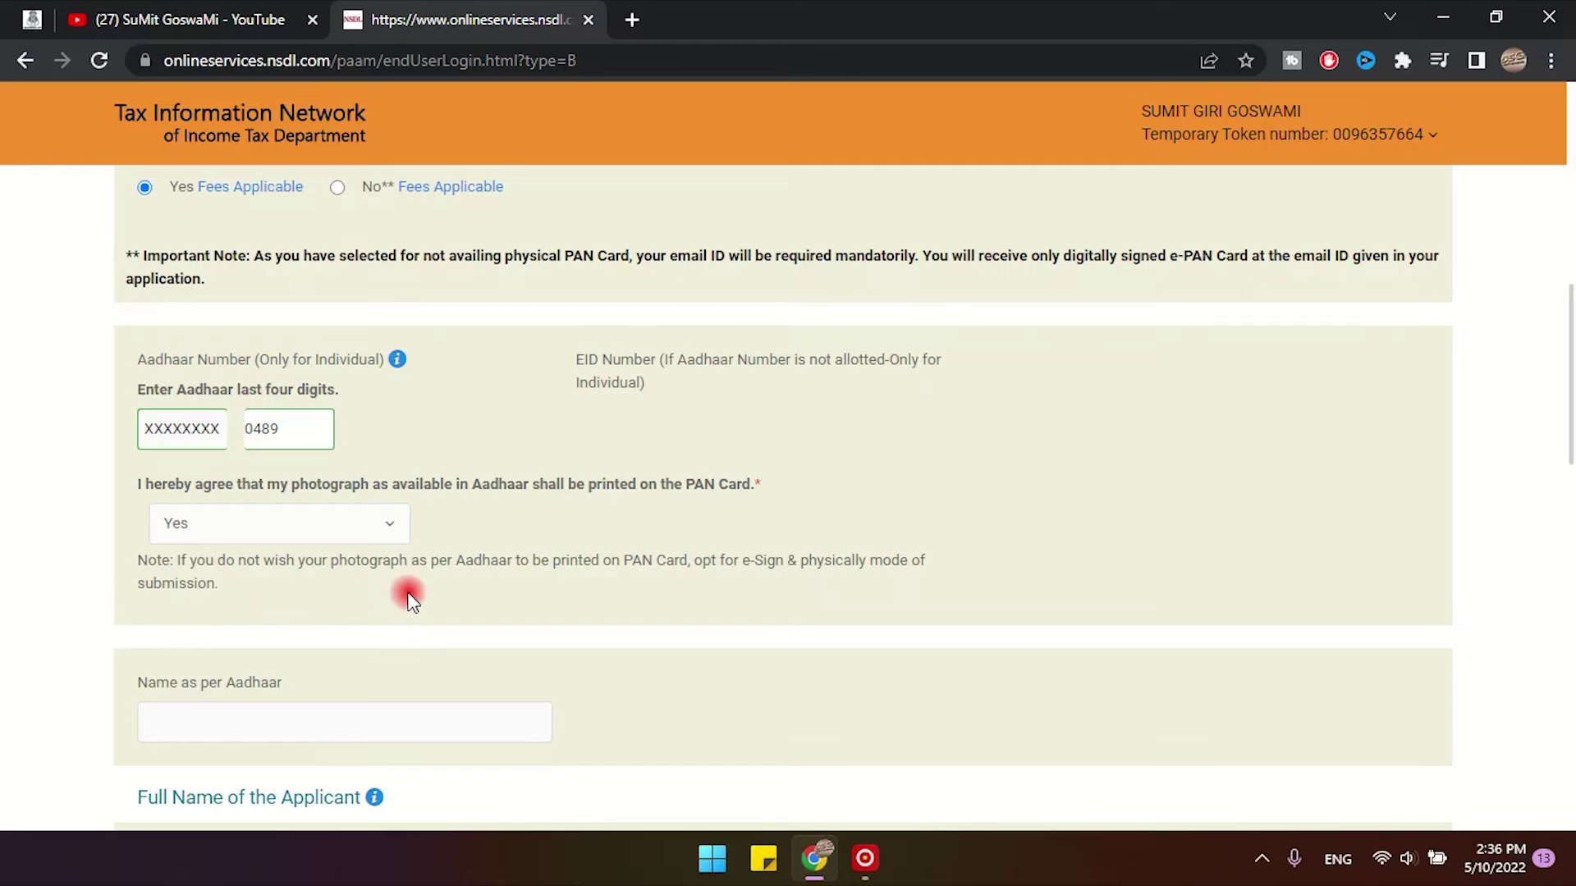
Set the applicant's gender to Male in the full name section.
scroll(437, 669, "down", 3)
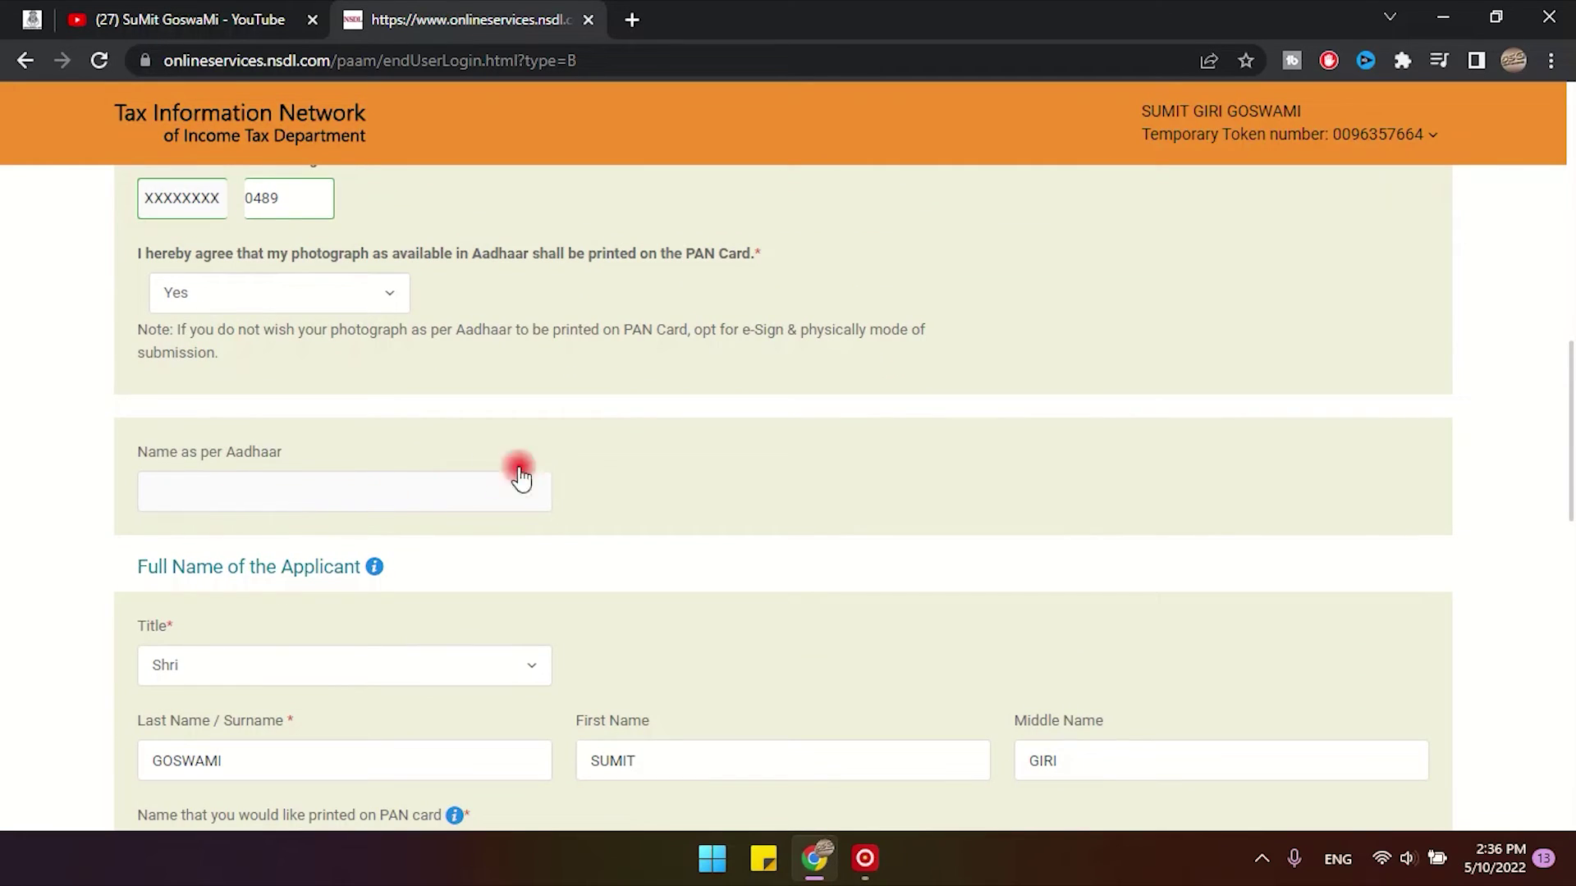
scroll(440, 644, "down", 3)
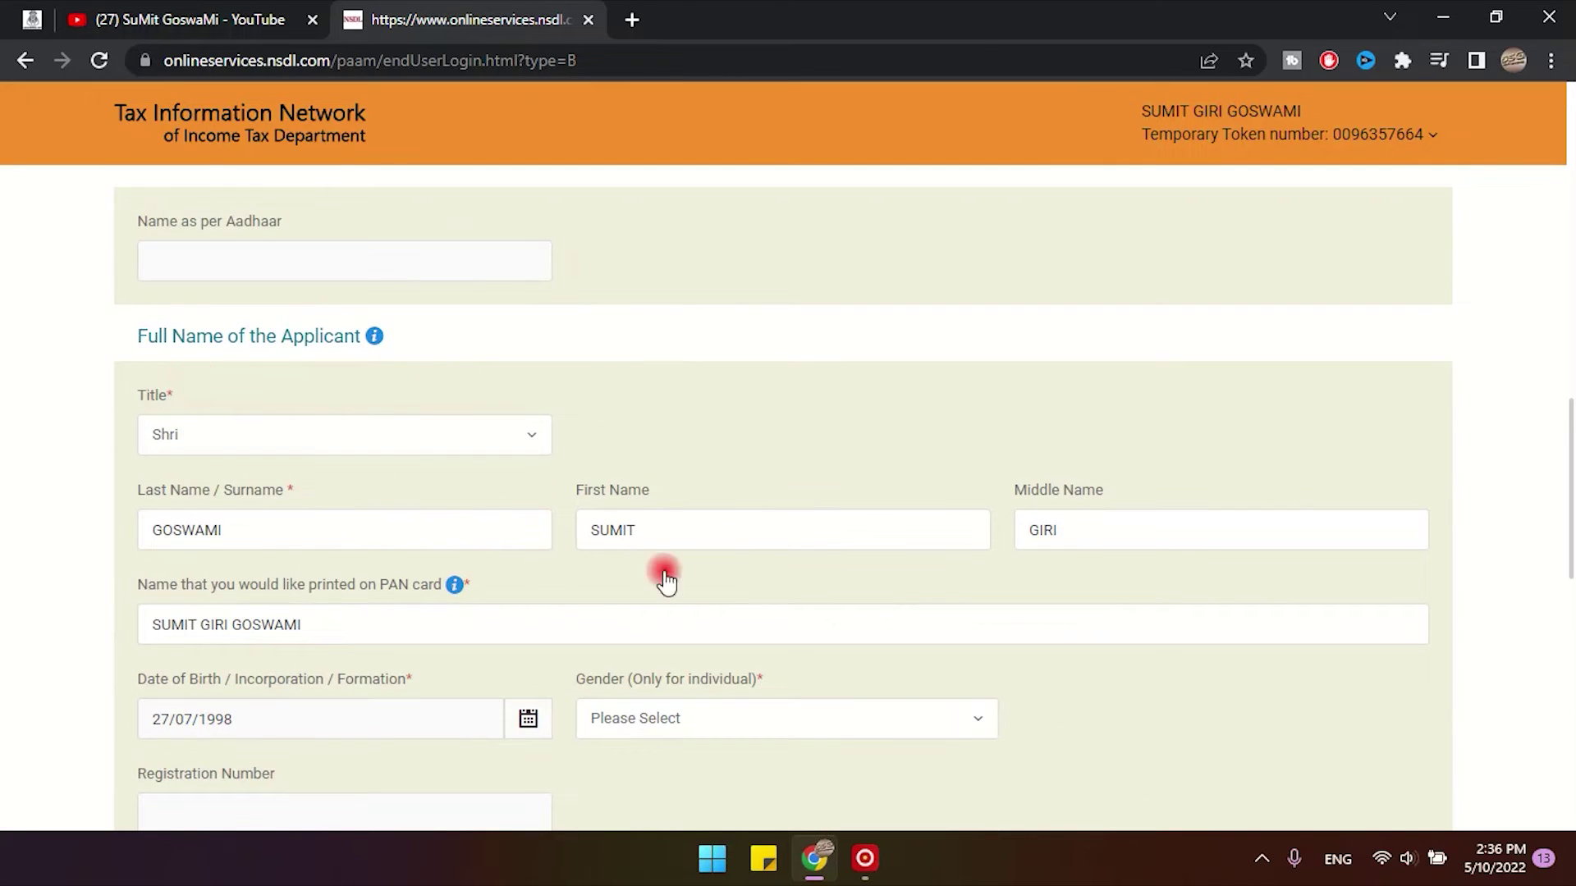
scroll(493, 566, "down", 2)
left_click(657, 615)
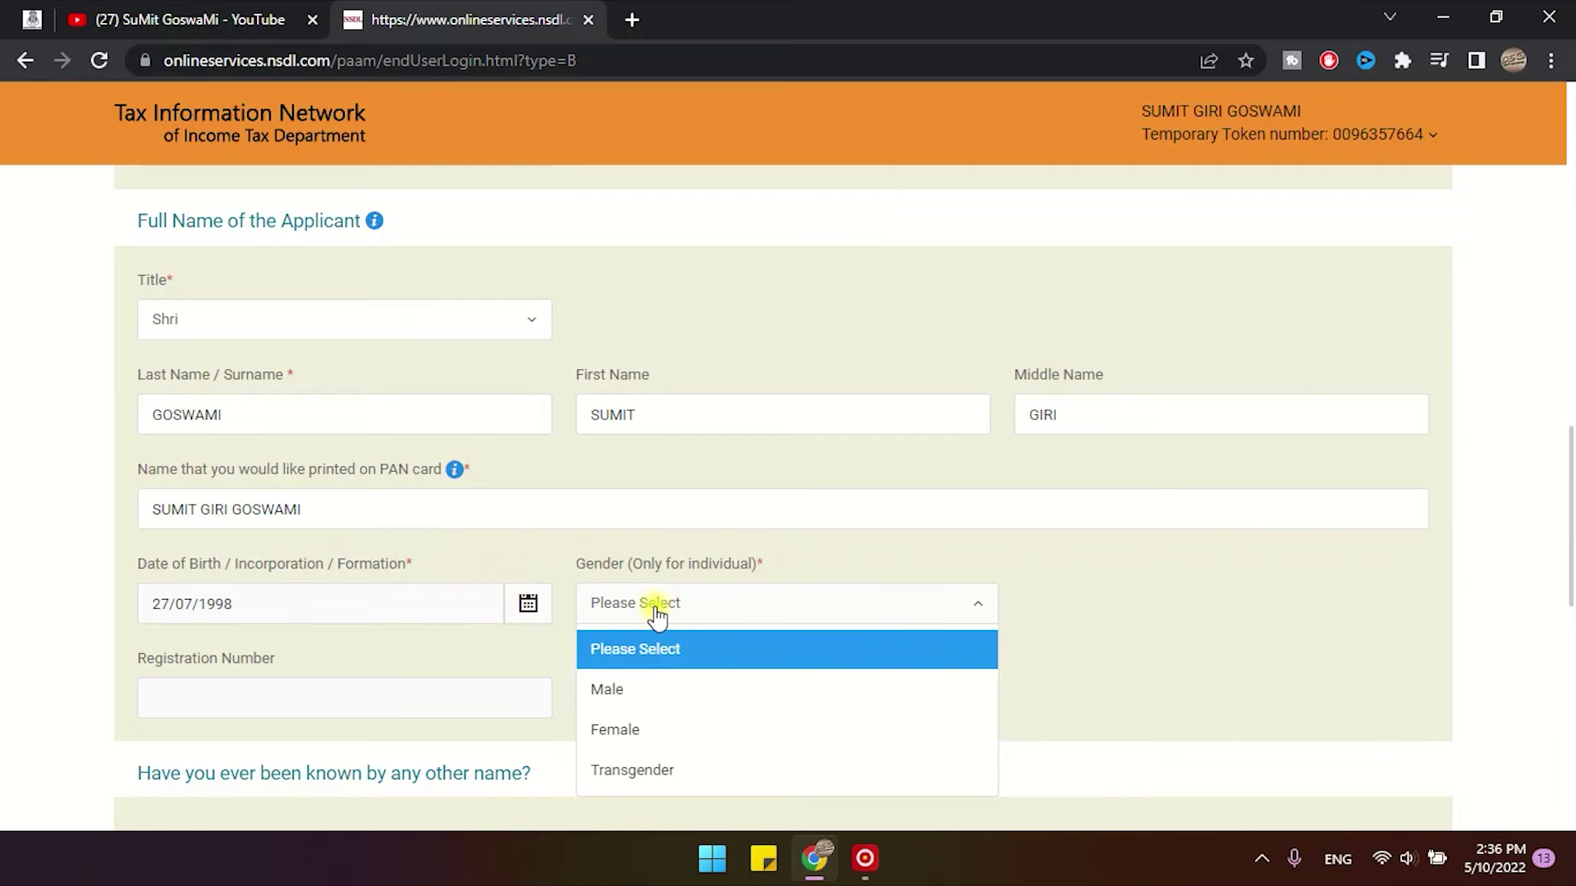
left_click(644, 689)
Fill in the father's last, first and middle names in the parents' details.
scroll(282, 668, "down", 3)
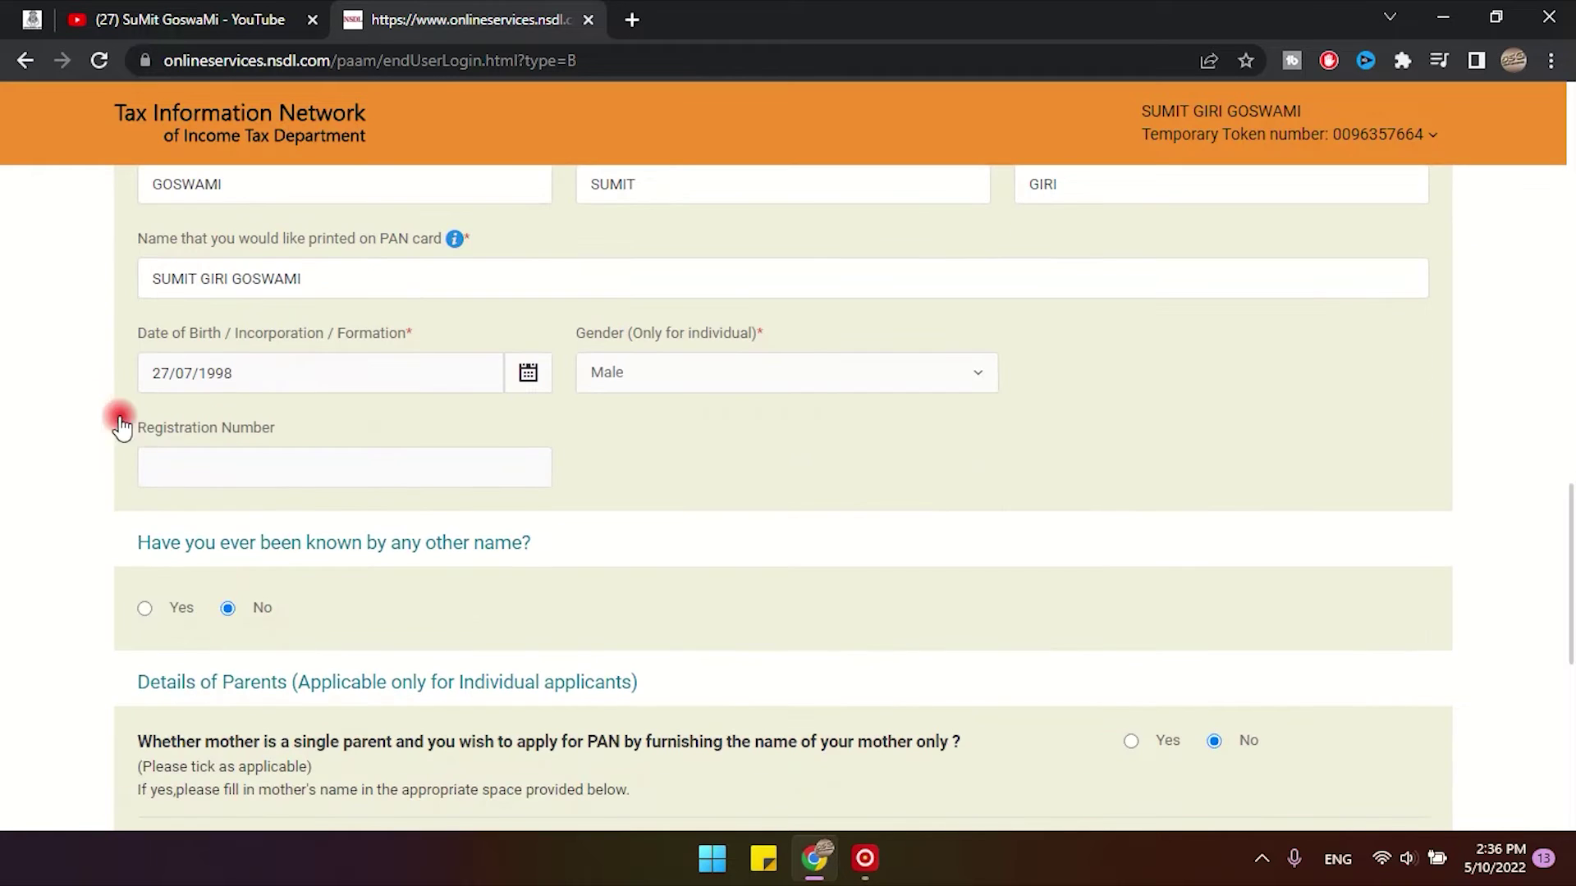
scroll(544, 572, "down", 1)
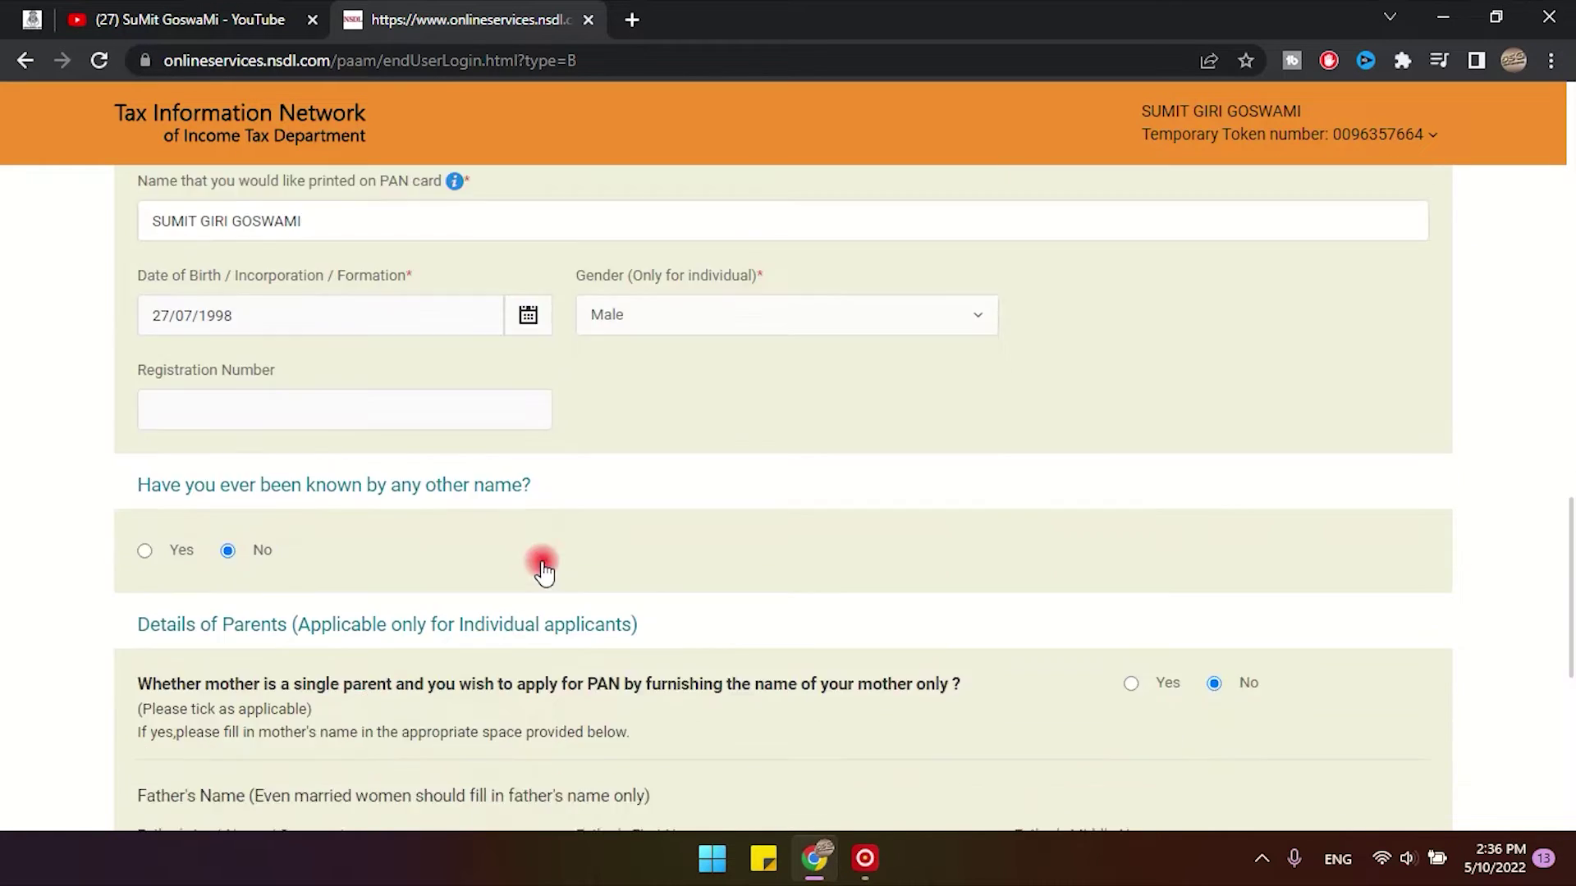
scroll(493, 573, "down", 4)
scroll(263, 525, "down", 2)
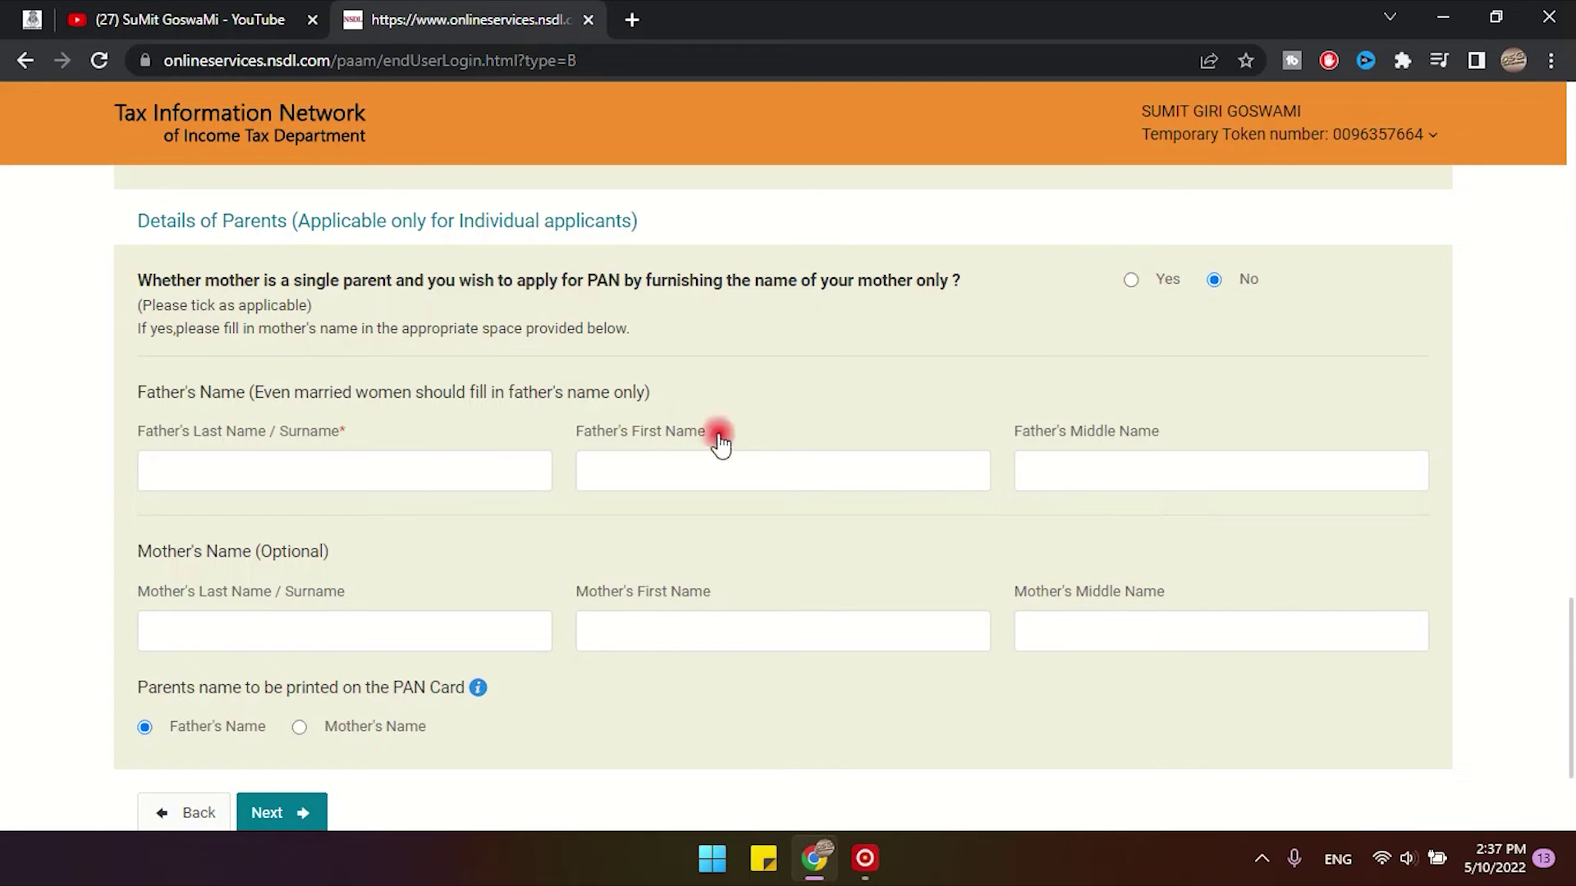
left_click(440, 467)
left_click(405, 529)
left_click(760, 471)
left_click_drag(760, 471, 492, 490)
key("BackSpace")
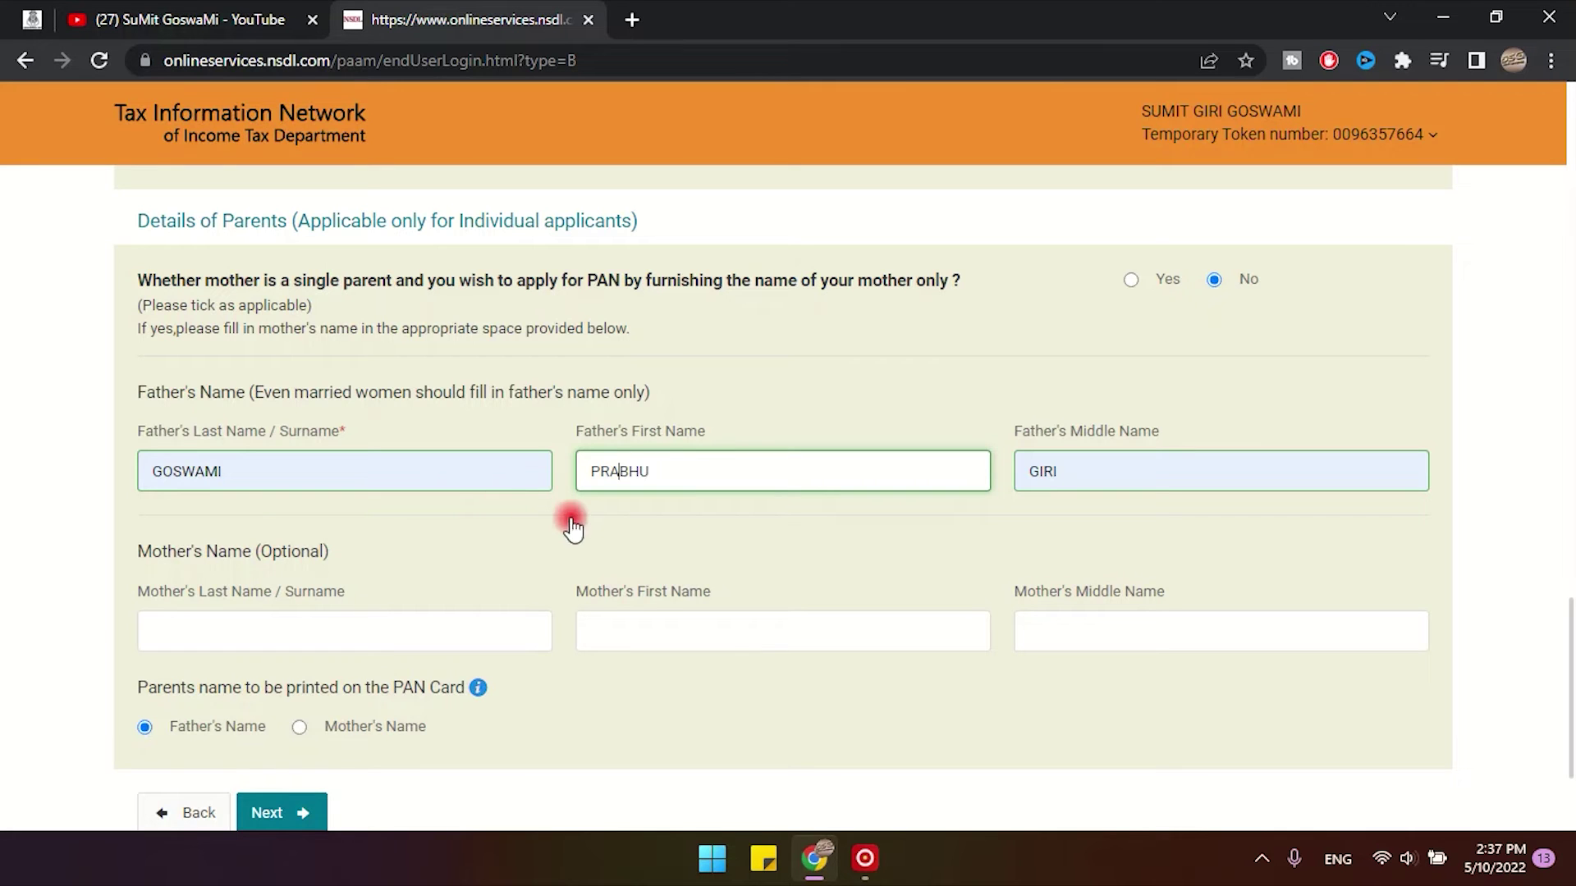
Keep Father's Name as the parent name printed on the PAN card and continue to Contact & other details.
scroll(476, 505, "down", 3)
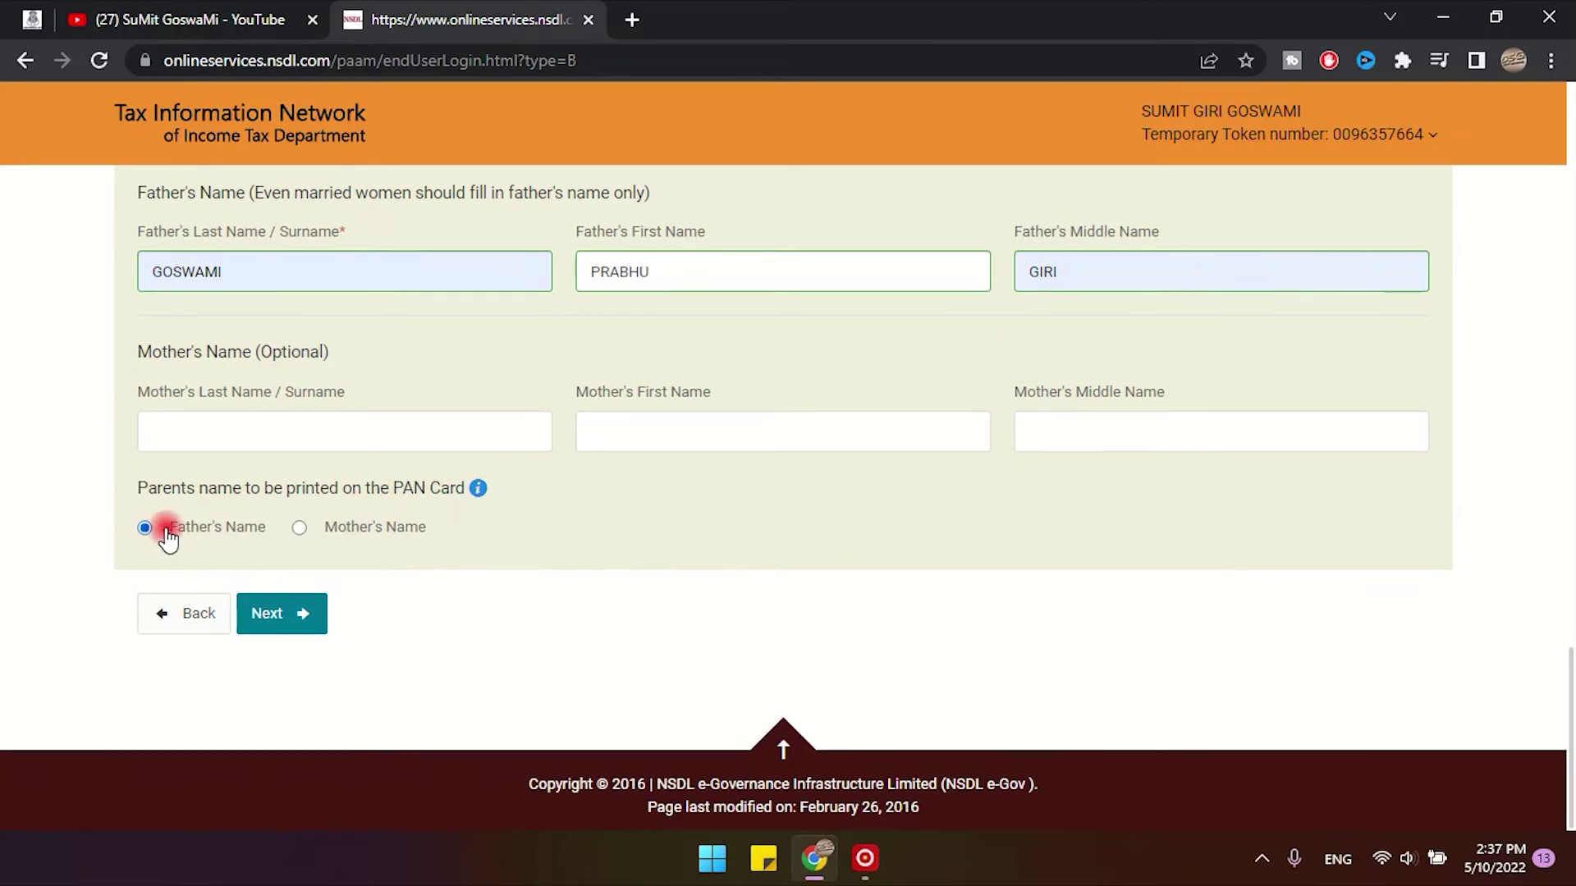
left_click_drag(208, 488, 449, 489)
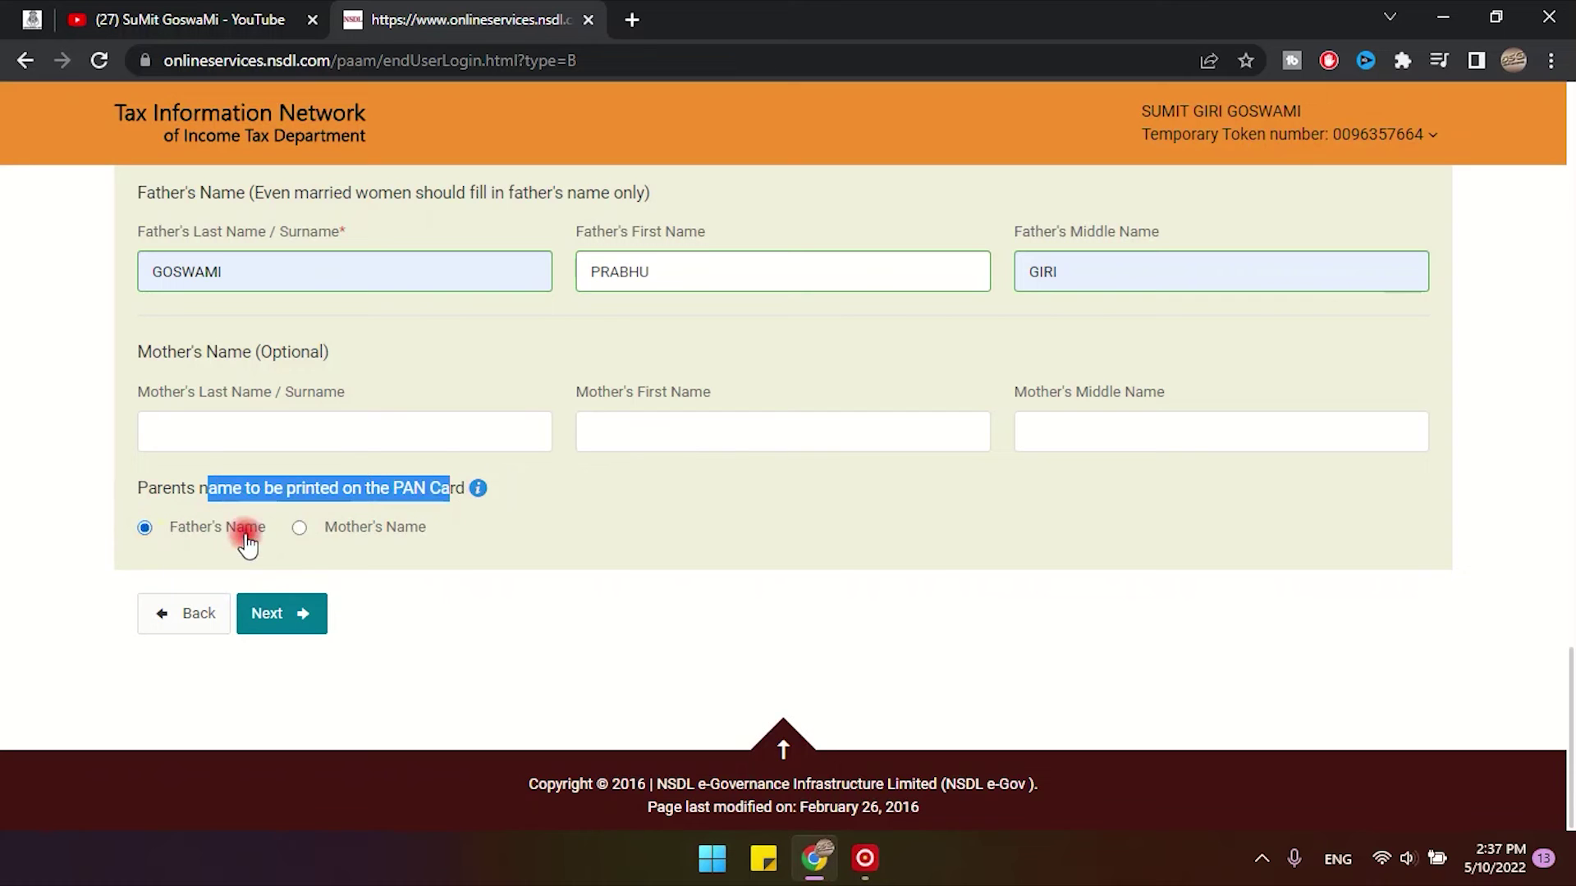
left_click(281, 613)
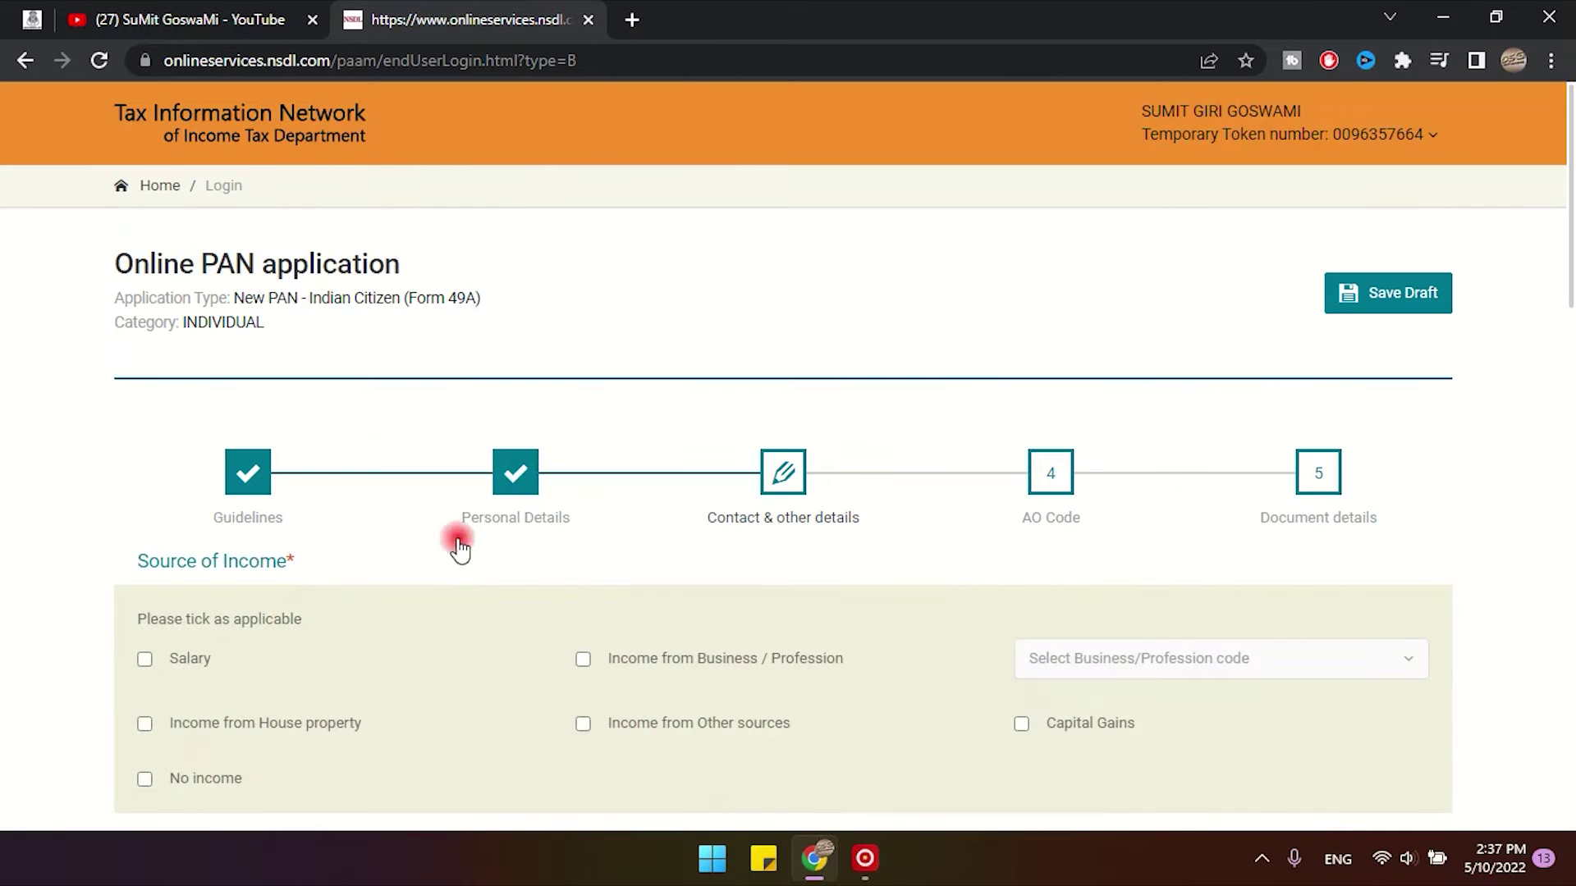
Declare No income as the source of income.
scroll(415, 572, "down", 4)
scroll(569, 460, "up", 1)
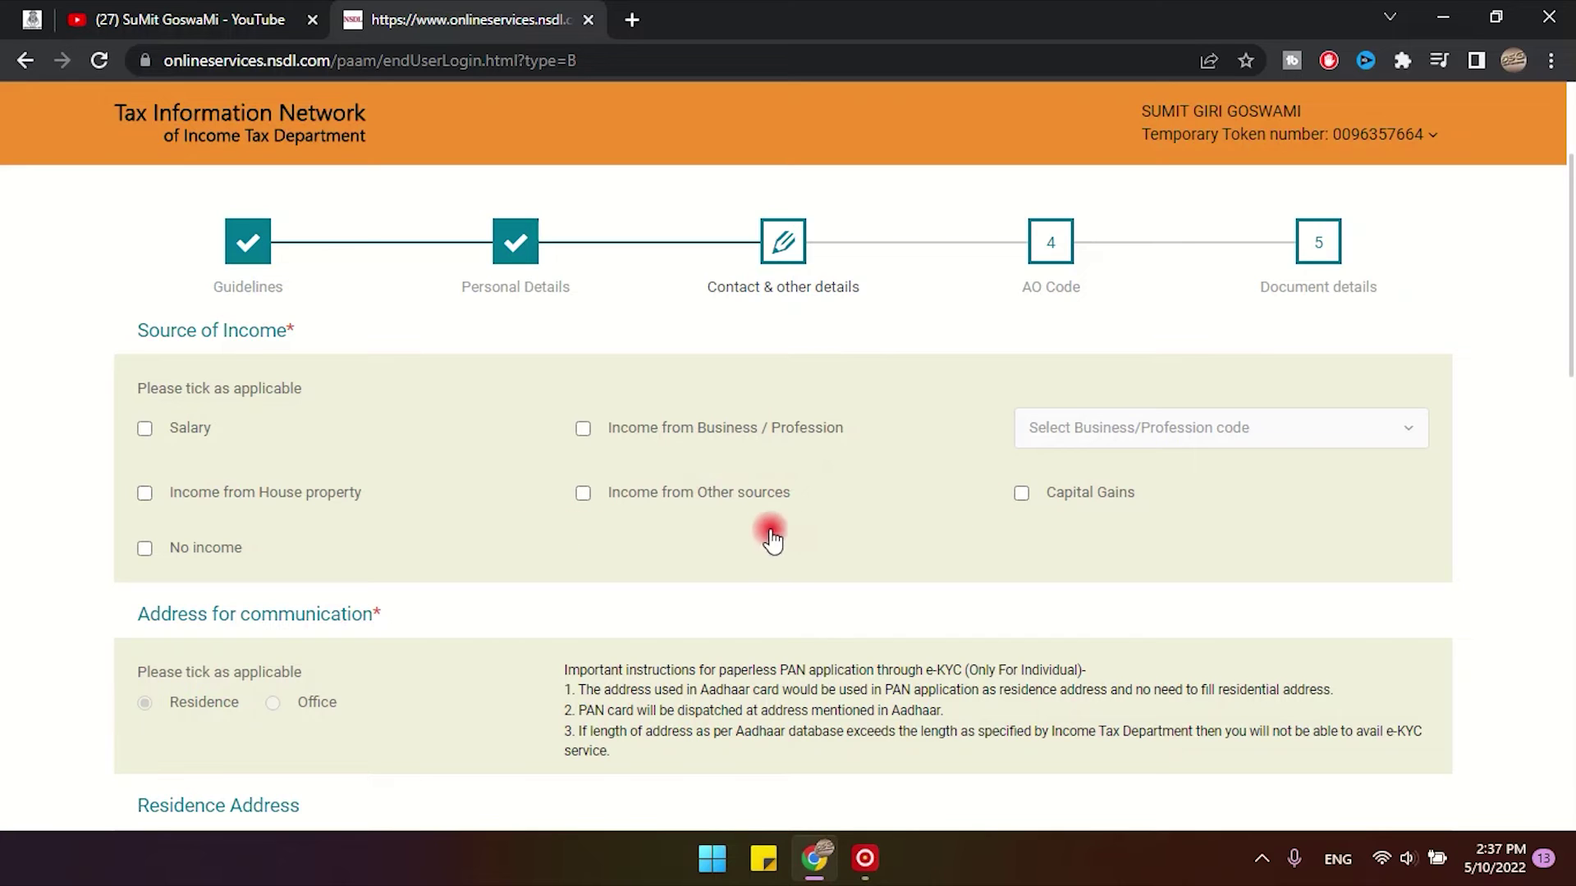
left_click(146, 546)
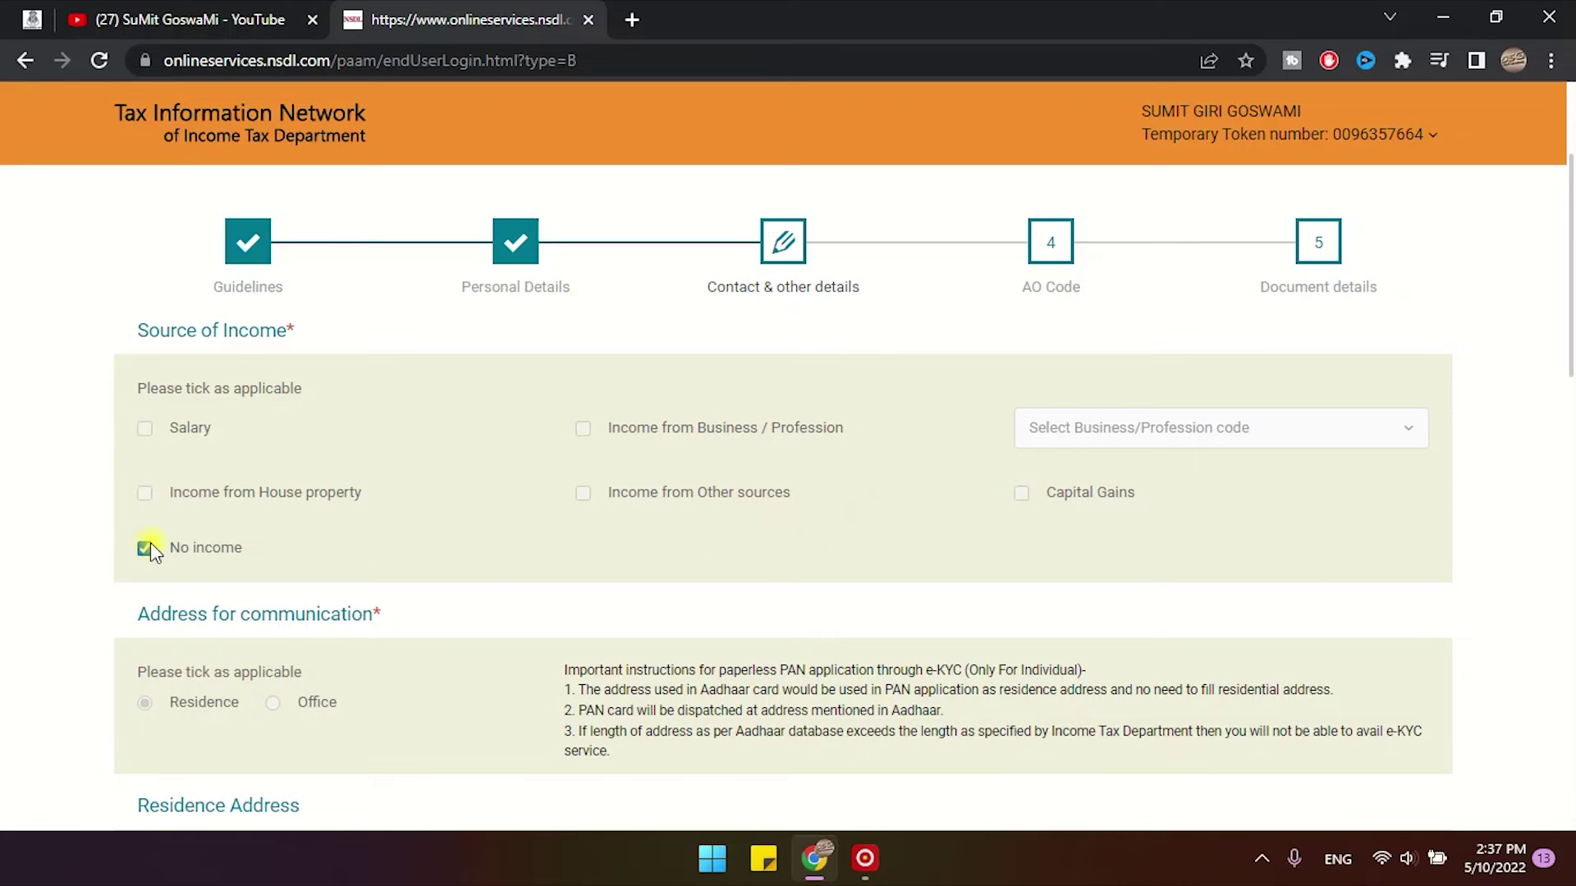
Review the communication, residence and office address sections, leaving the office address fields empty.
scroll(508, 513, "down", 4)
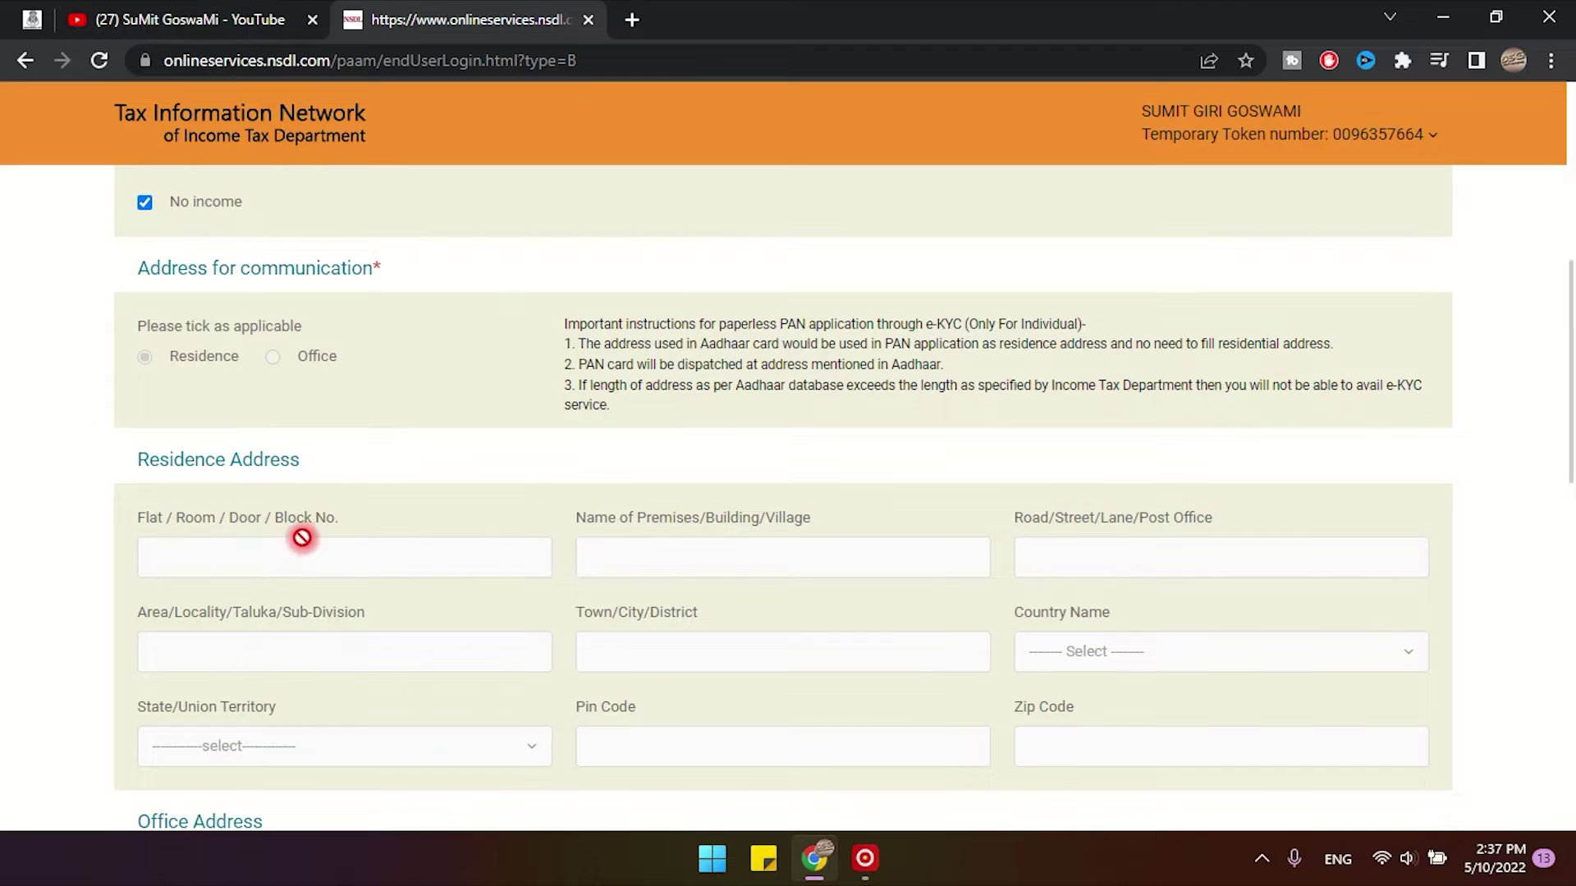
scroll(319, 624, "down", 4)
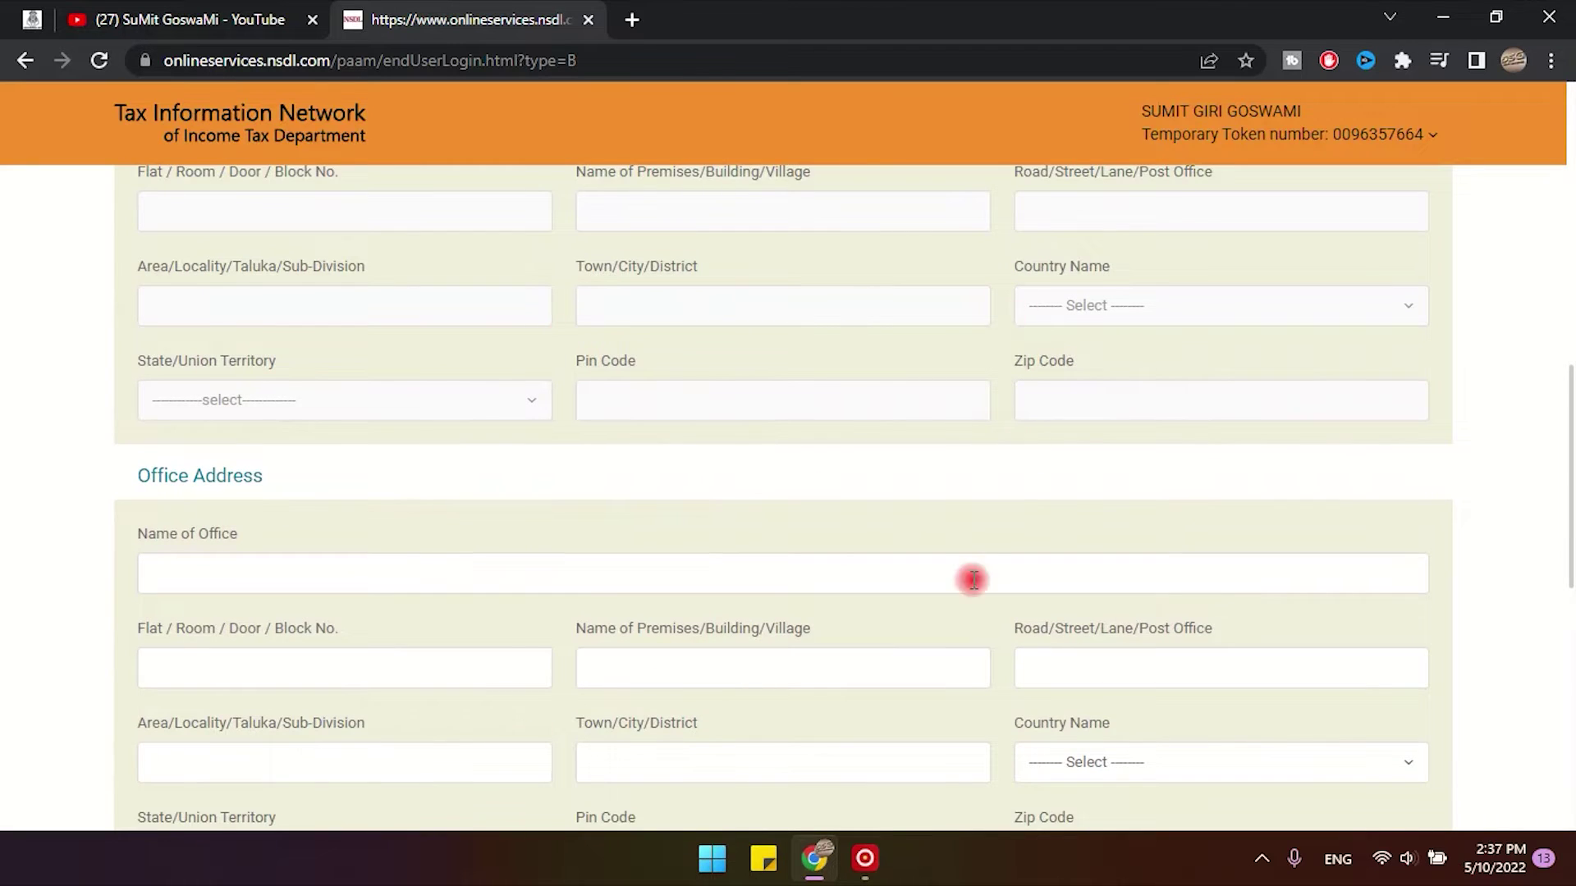
scroll(512, 656, "down", 2)
scroll(512, 656, "down", 1)
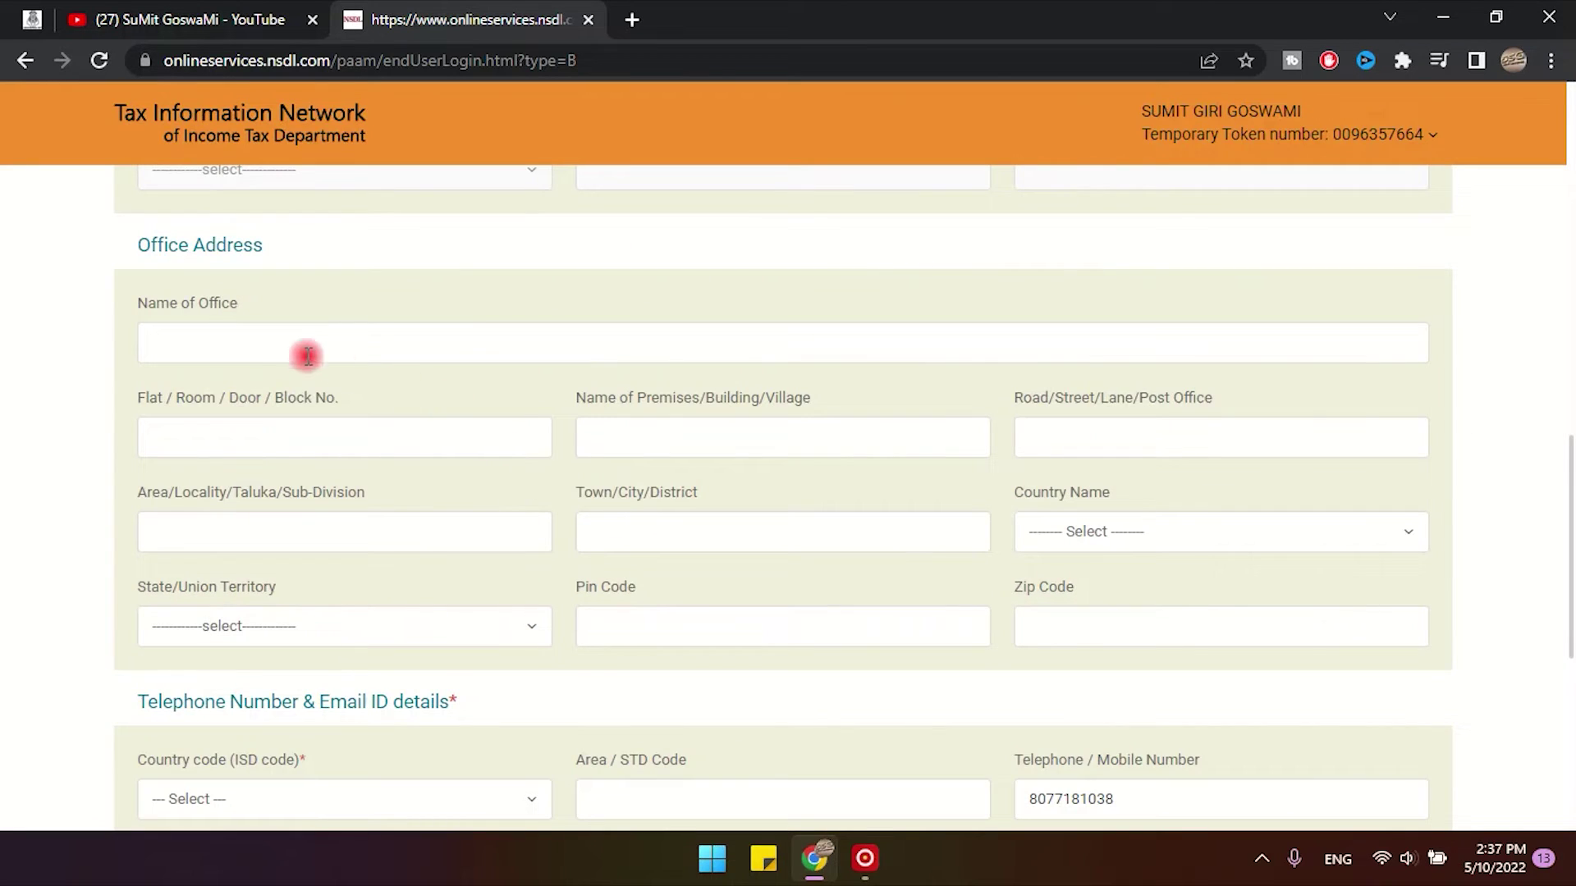
scroll(613, 345, "down", 4)
scroll(615, 400, "up", 3)
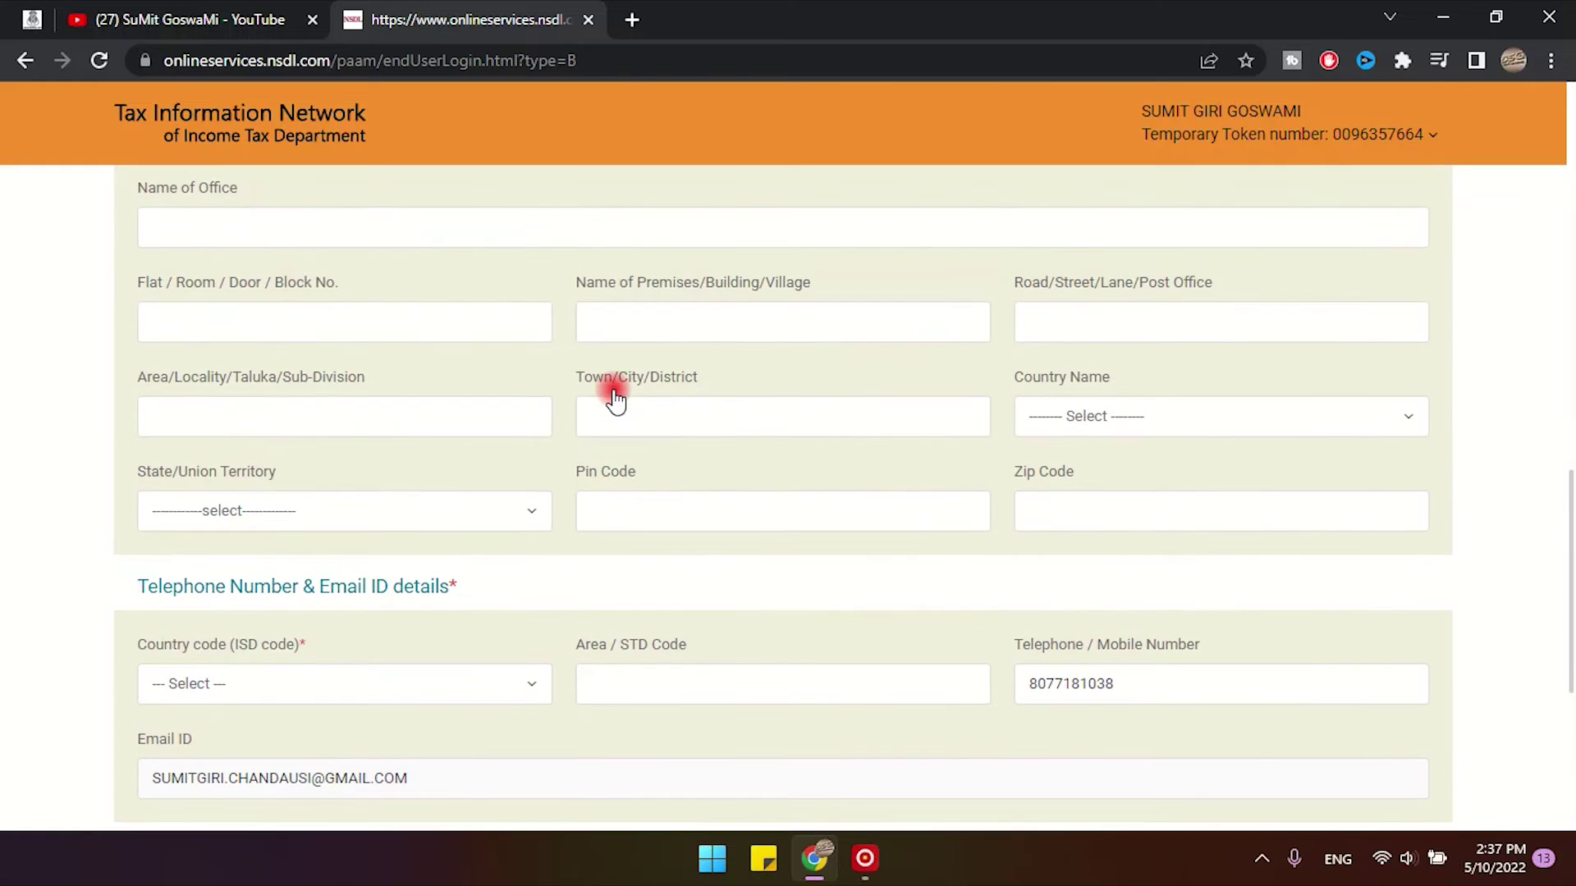
scroll(616, 400, "up", 2)
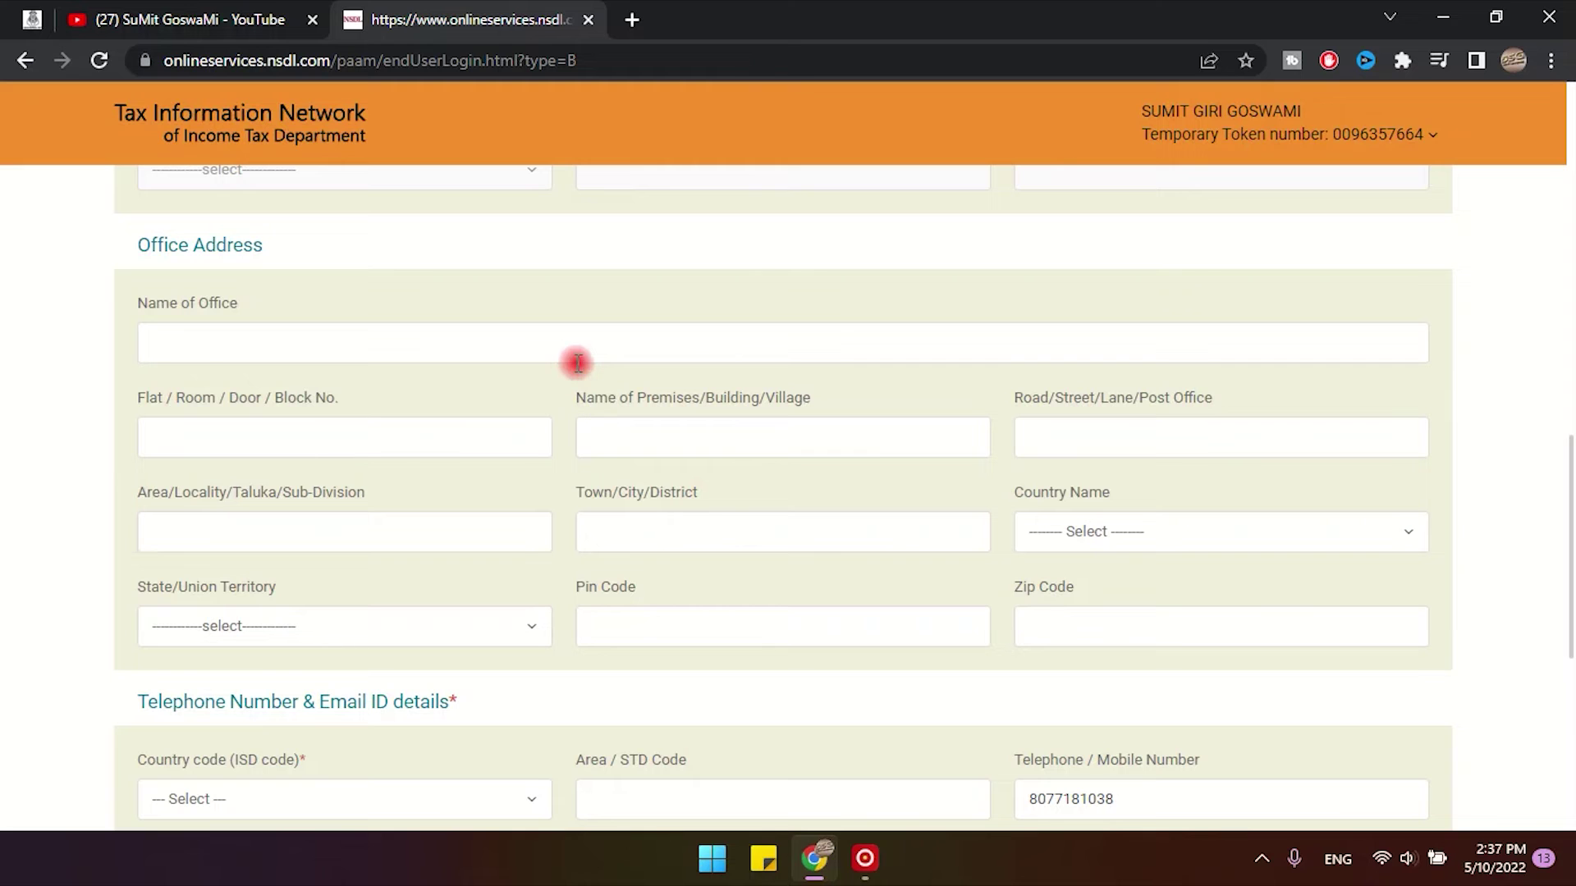
left_click(323, 336)
left_click(200, 425)
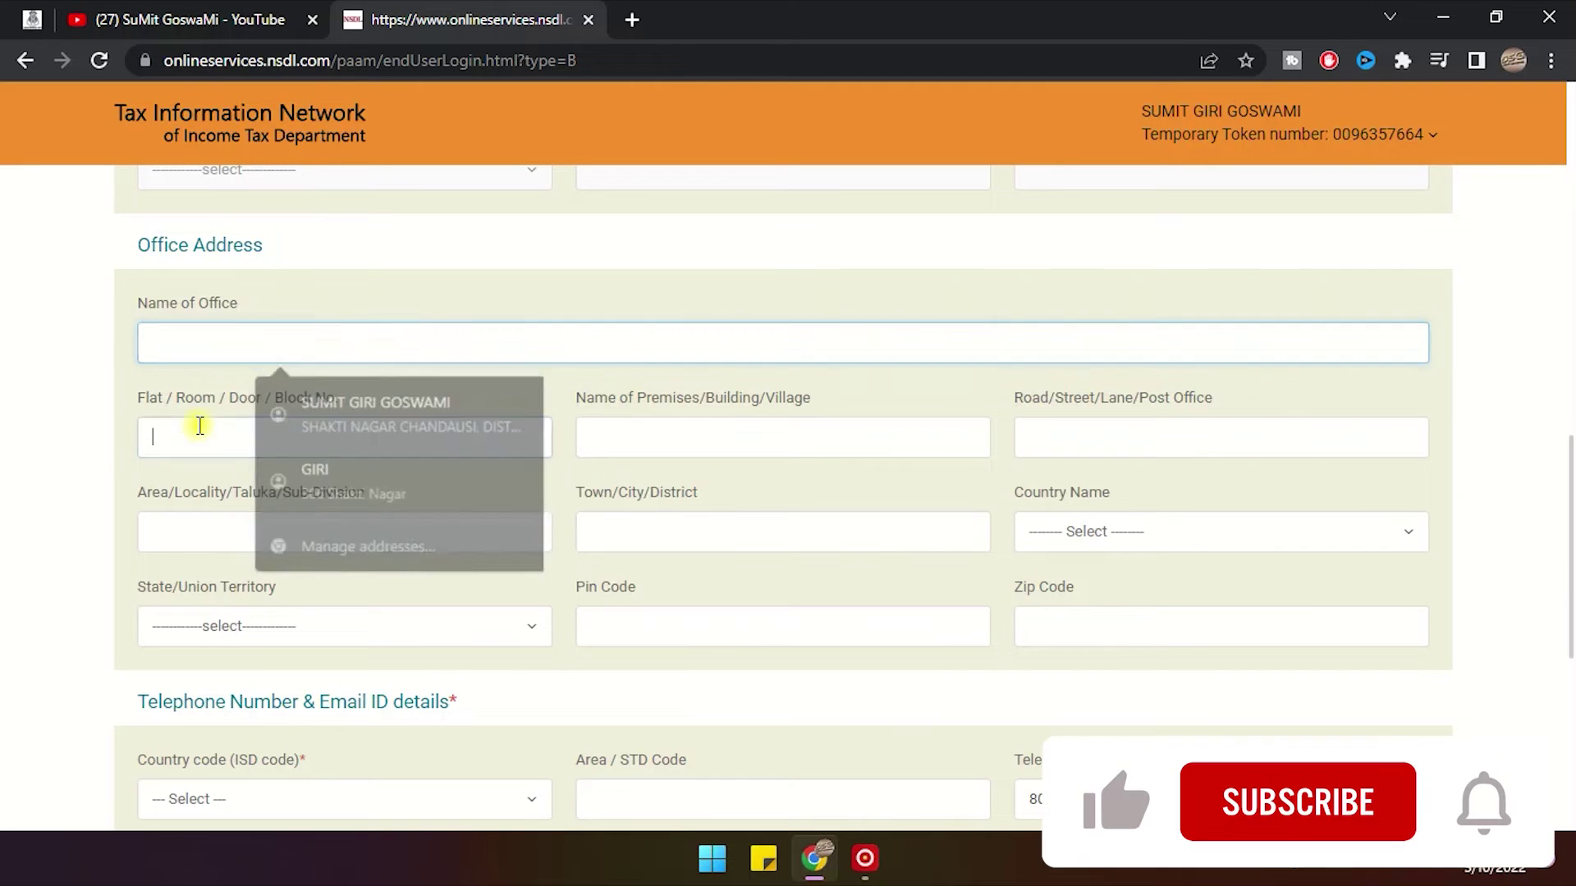
left_click(679, 328)
Set the telephone country code (ISD code) to INDIA (91).
scroll(526, 349, "down", 3)
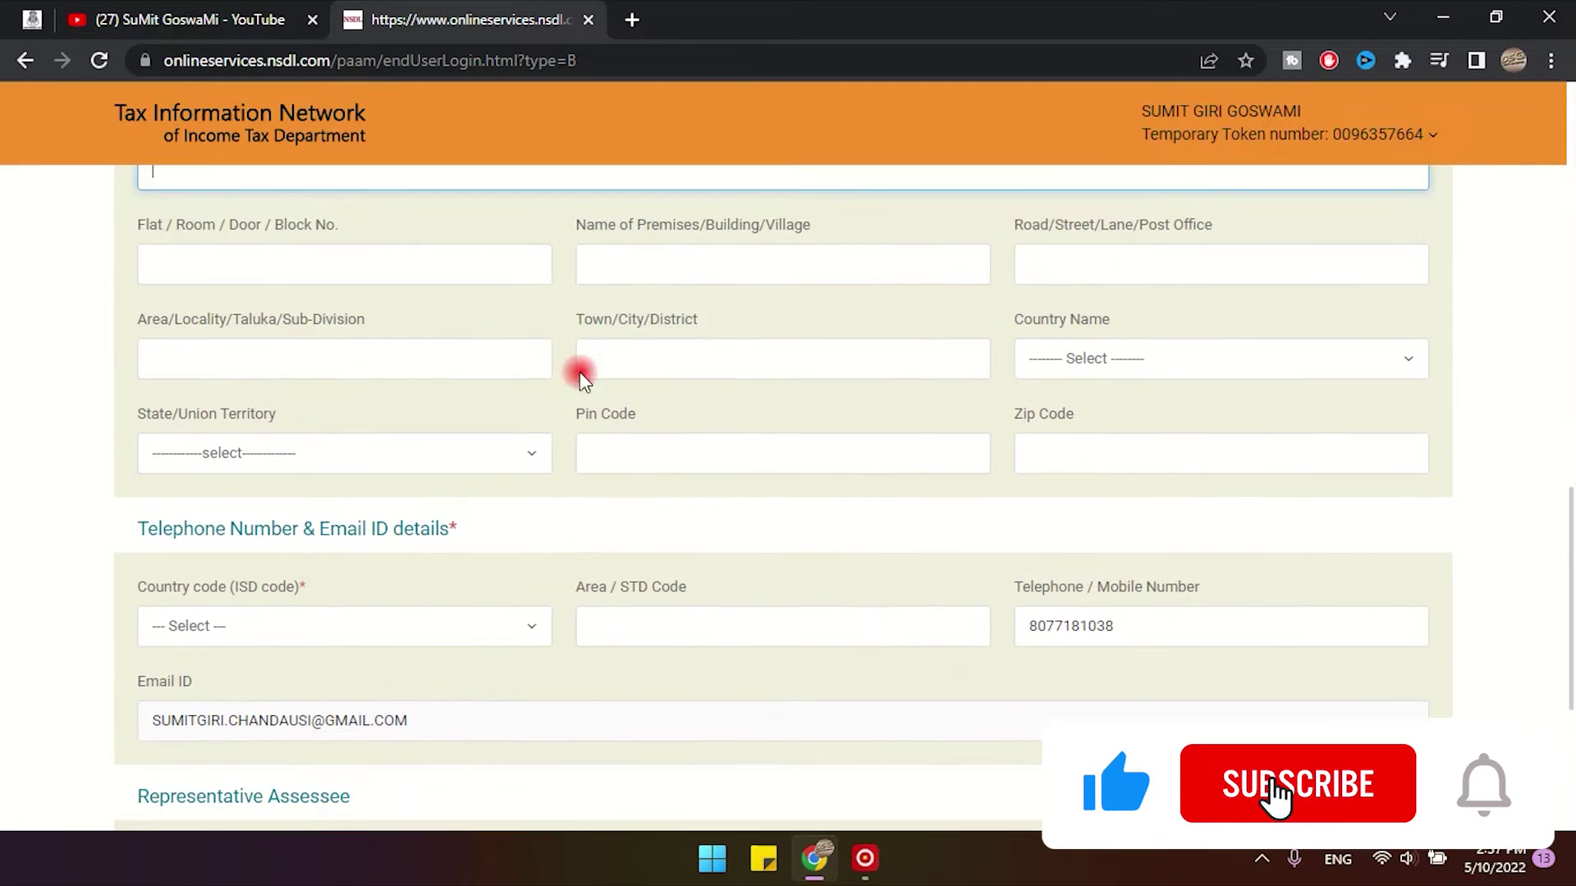
scroll(580, 371, "down", 1)
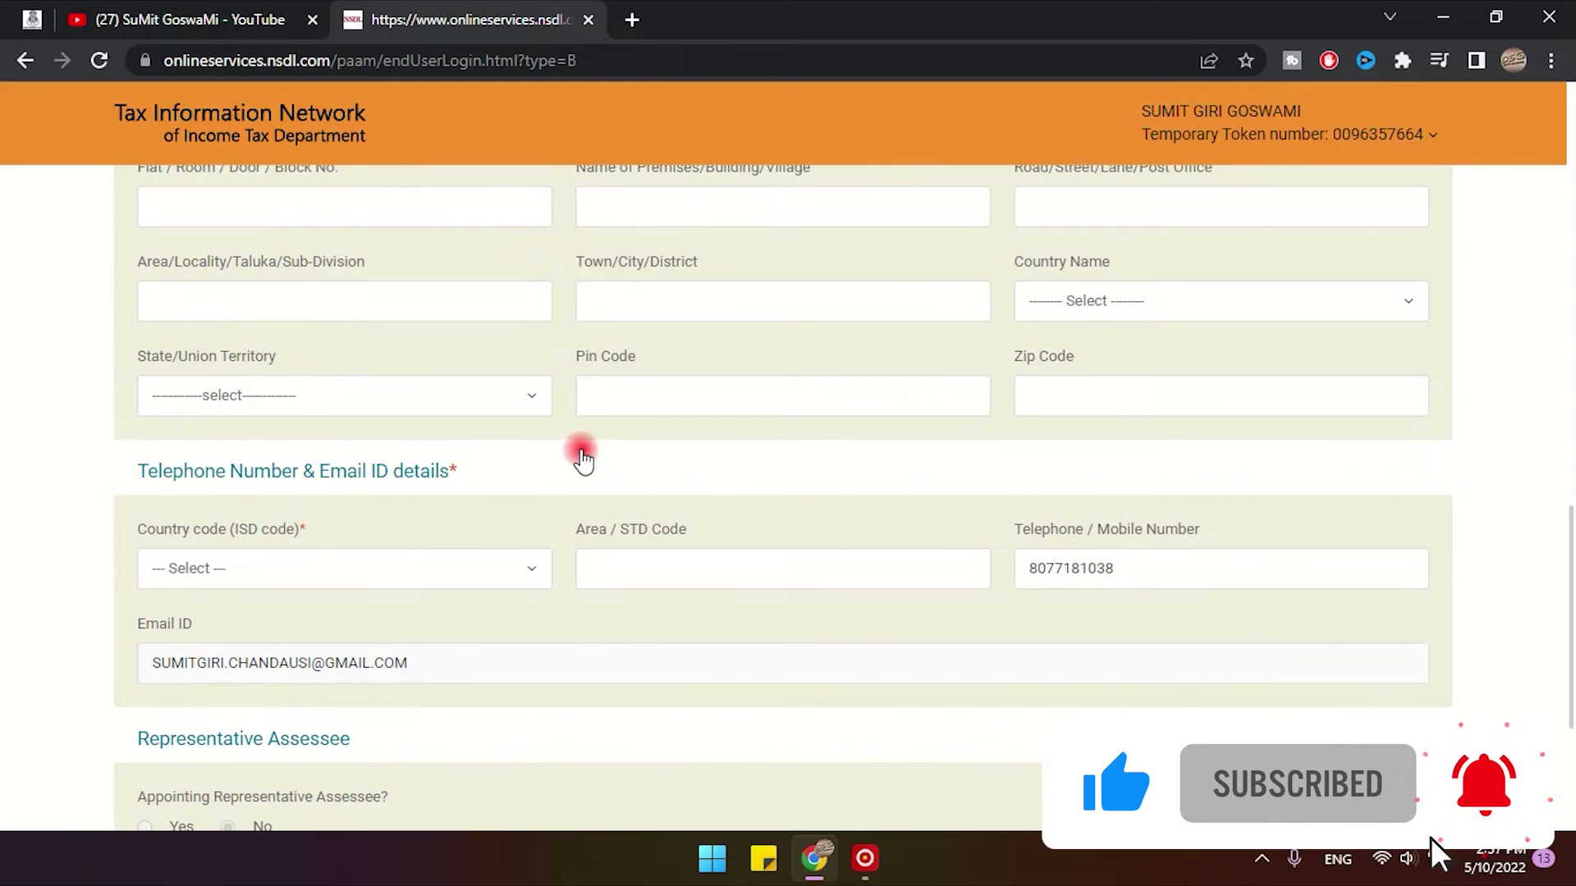
scroll(579, 457, "down", 2)
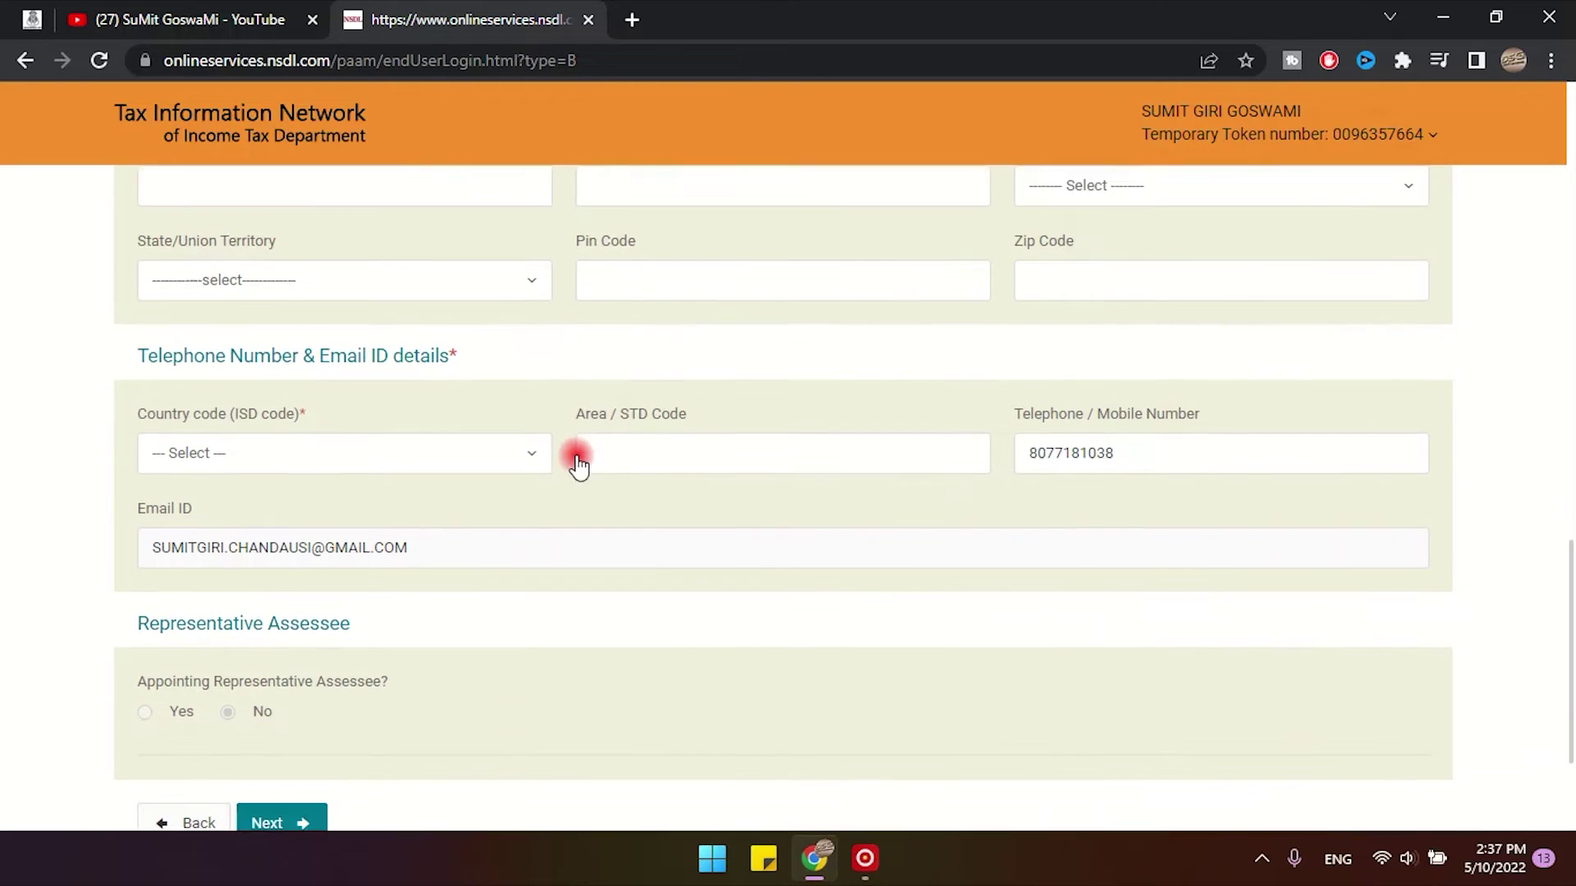
left_click(424, 456)
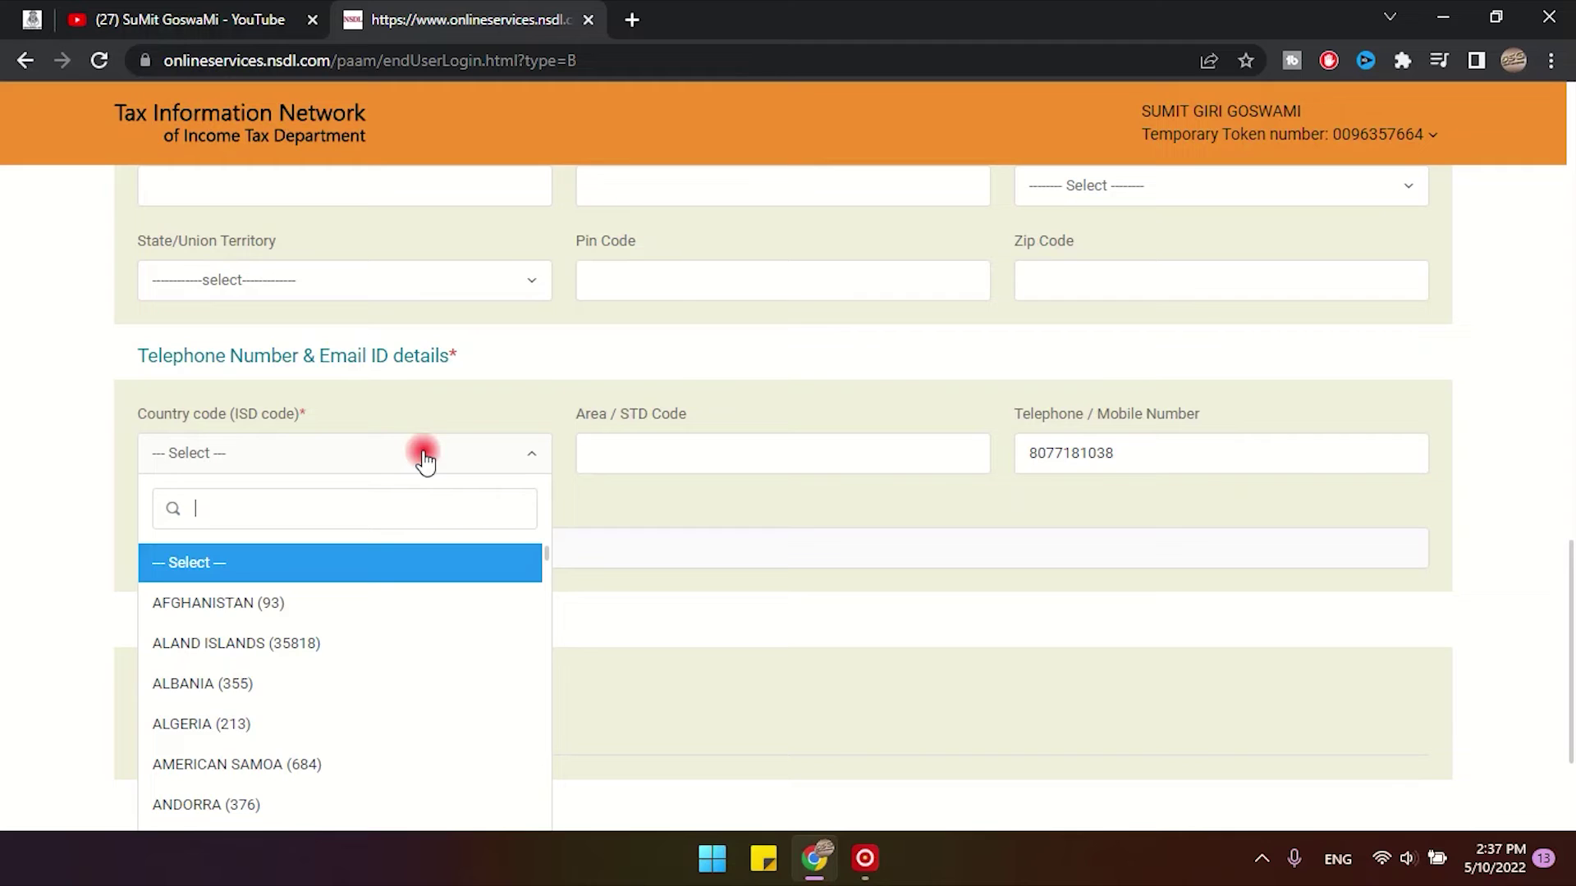
type("IN")
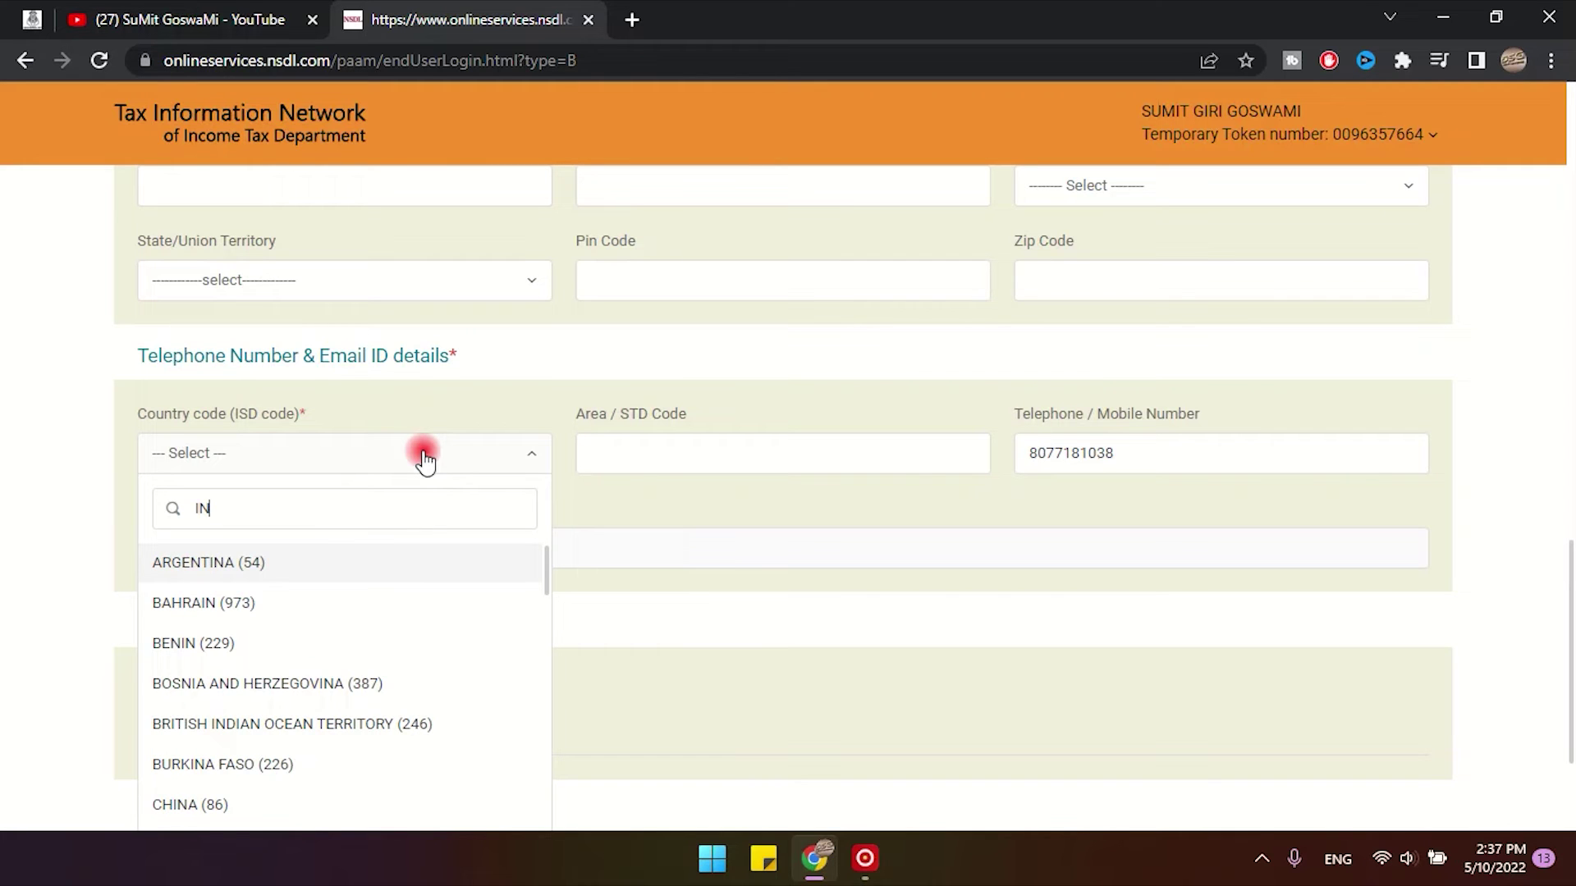
type("DI")
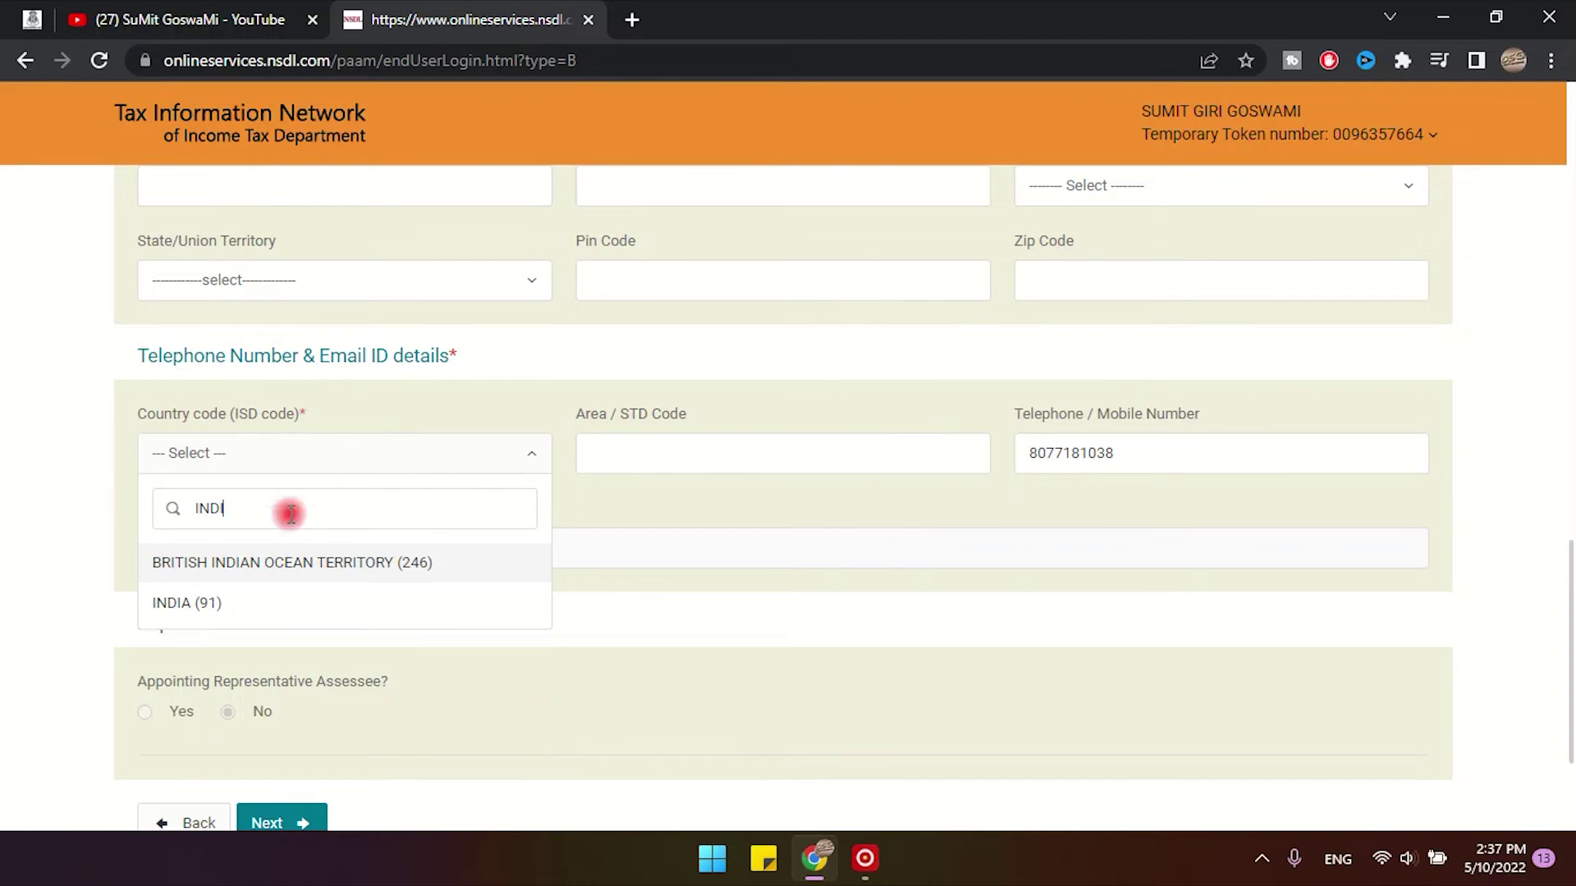
left_click(257, 607)
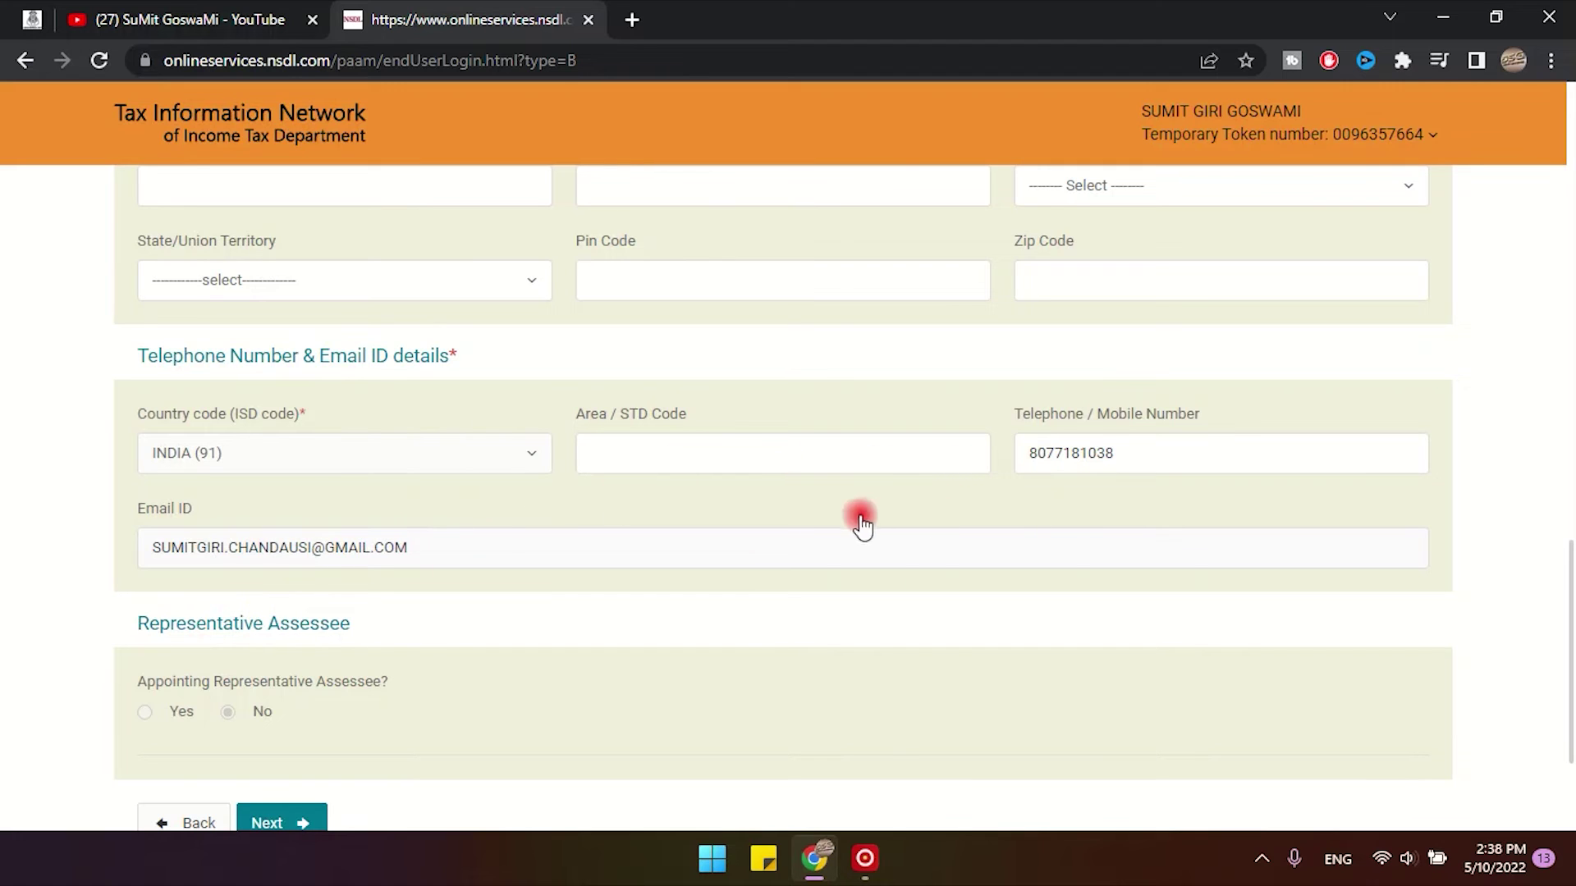
Check the mobile number, e-mail and representative assessee details, and continue to the AO Code section.
left_click(1147, 457)
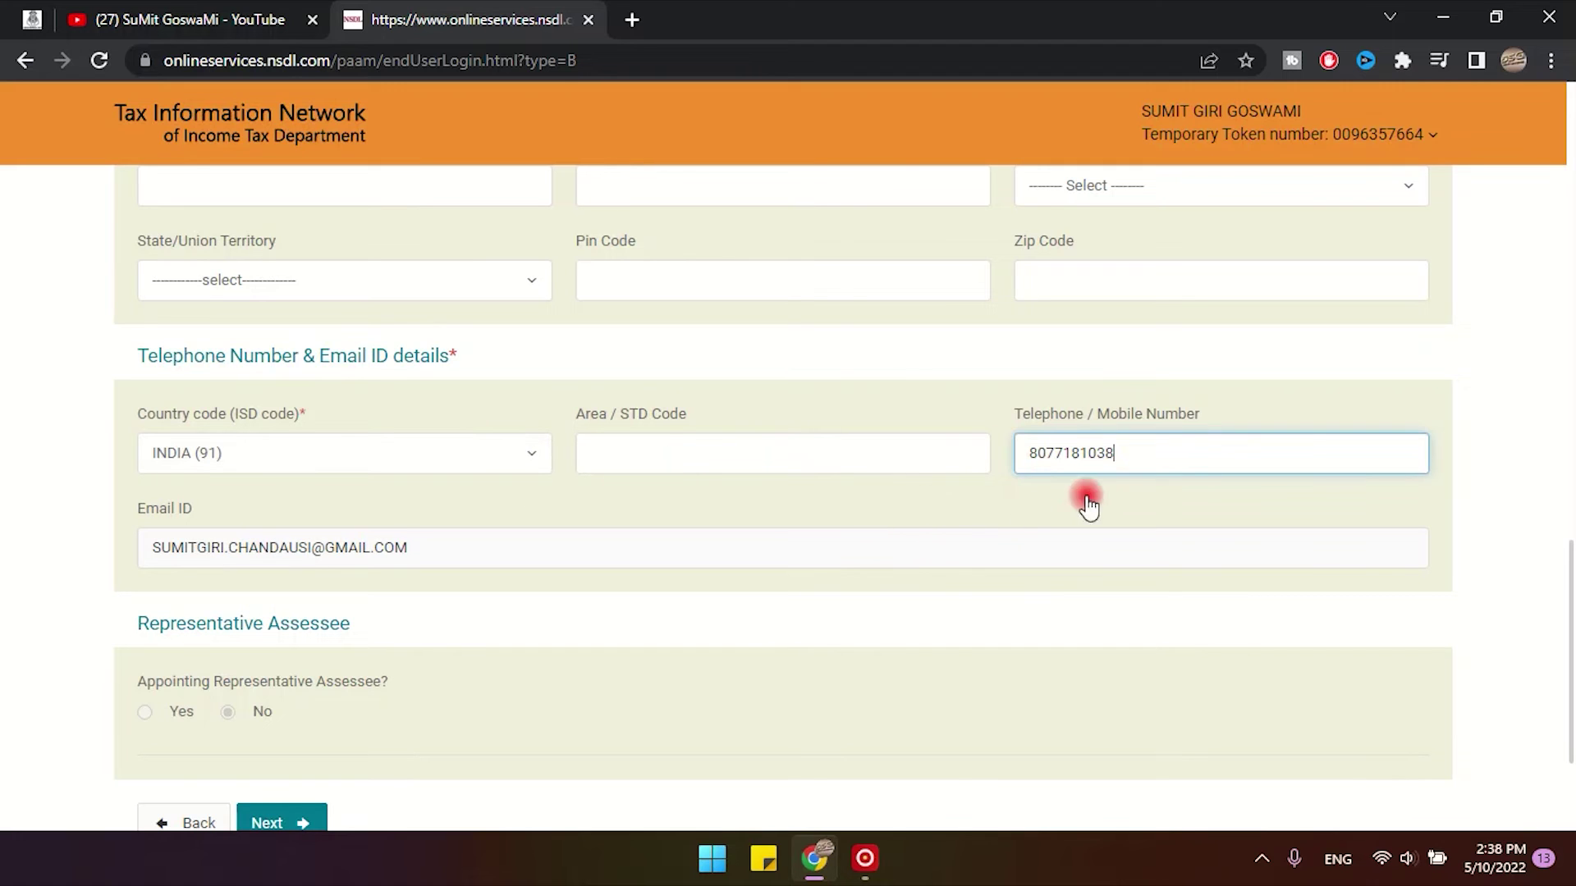
scroll(427, 533, "down", 3)
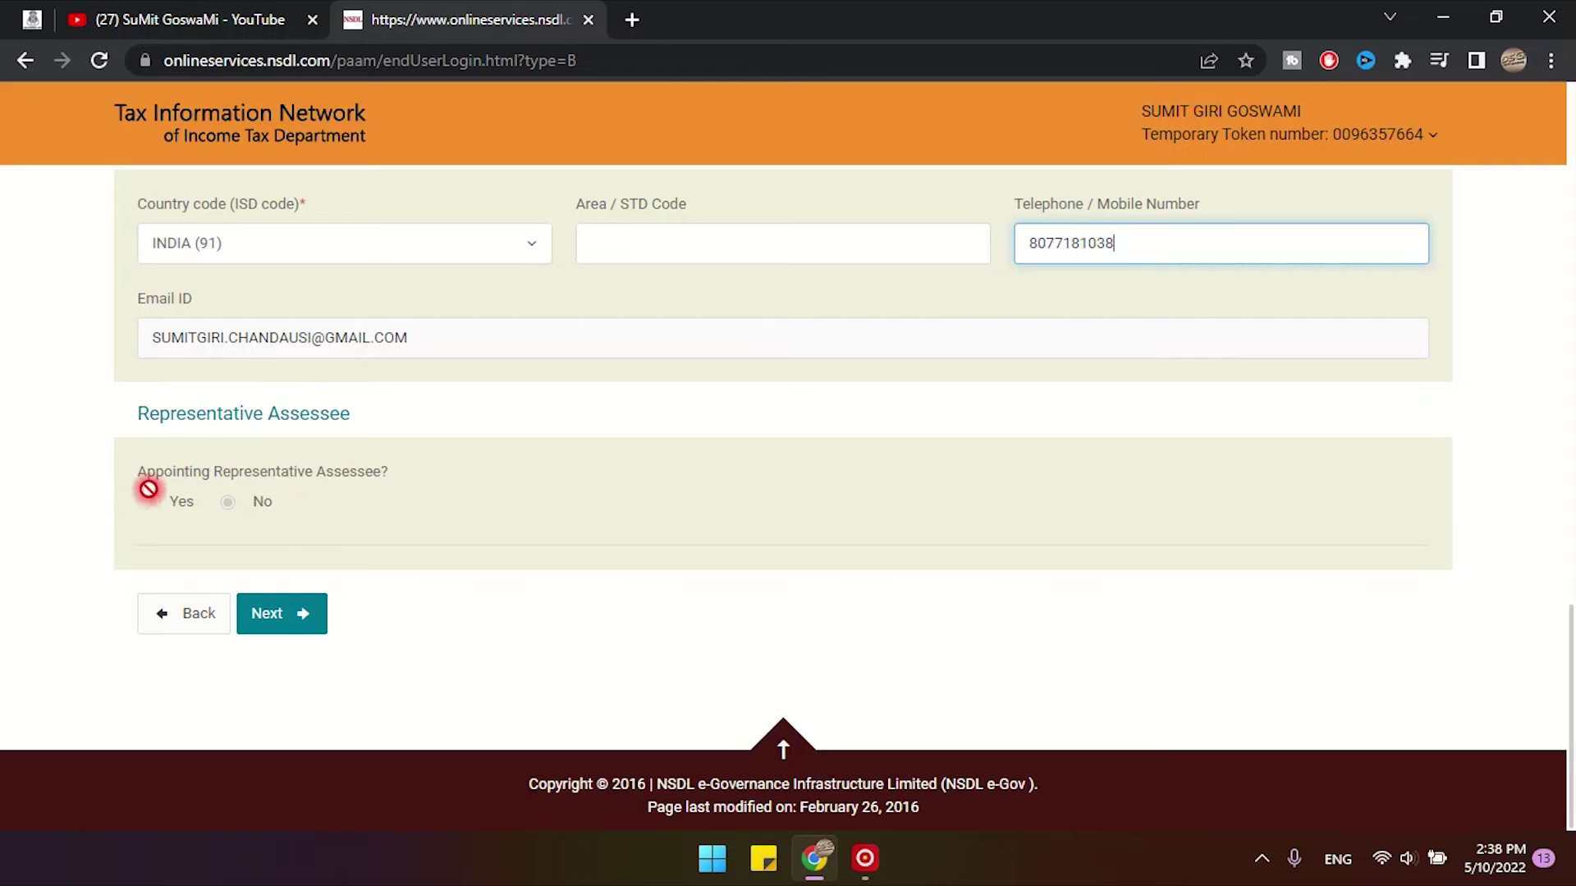
left_click(302, 616)
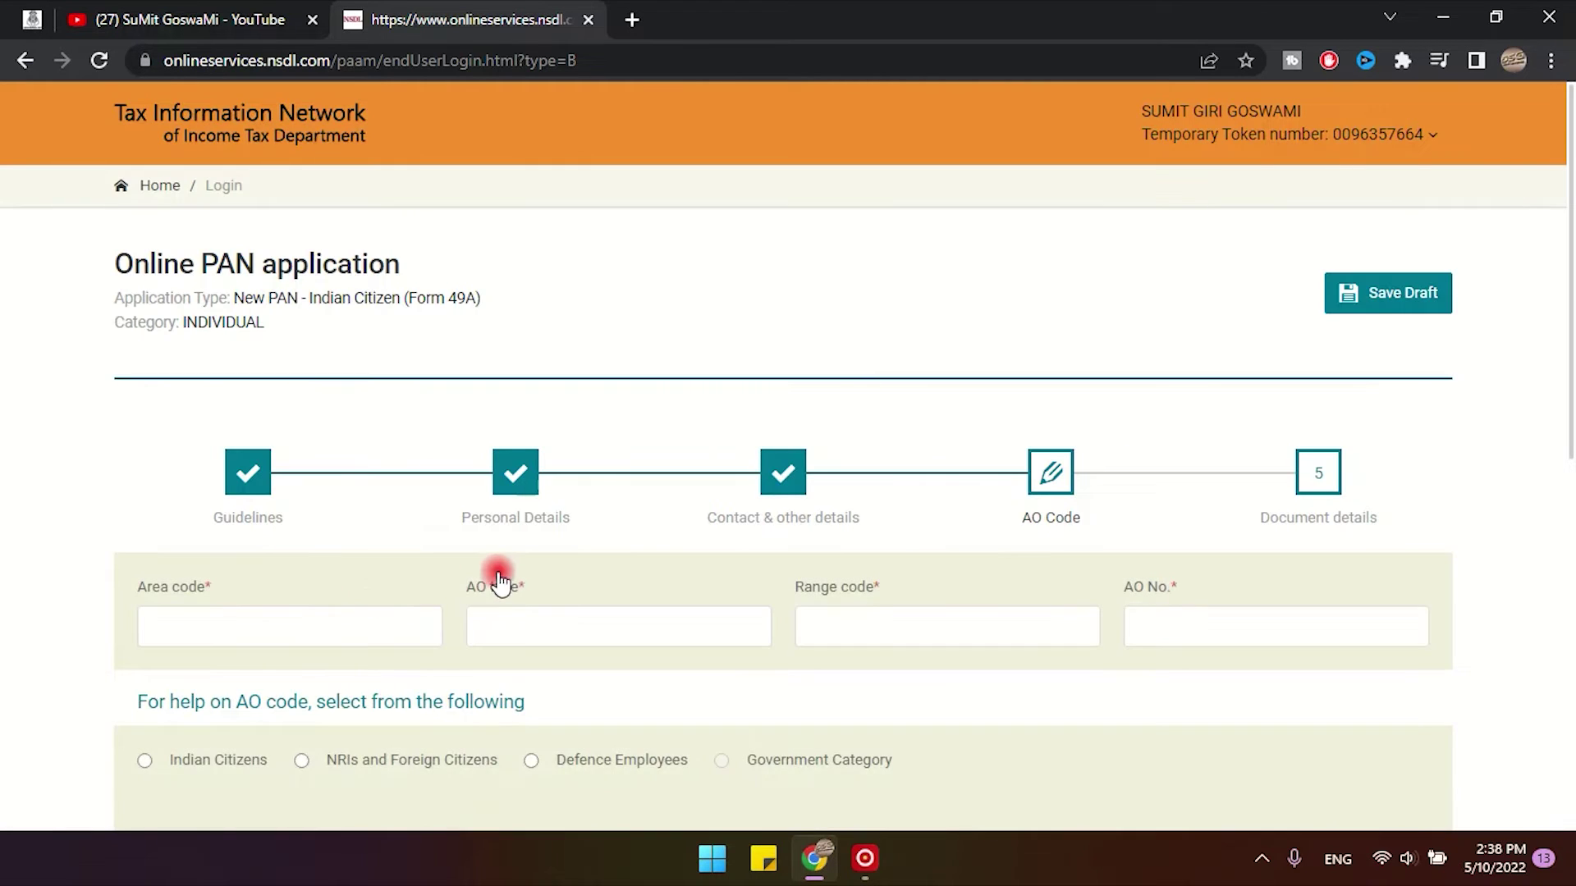
Look up AO codes for Indian Citizens in the state of UTTAR PRADESH.
scroll(476, 566, "down", 1)
scroll(369, 570, "down", 1)
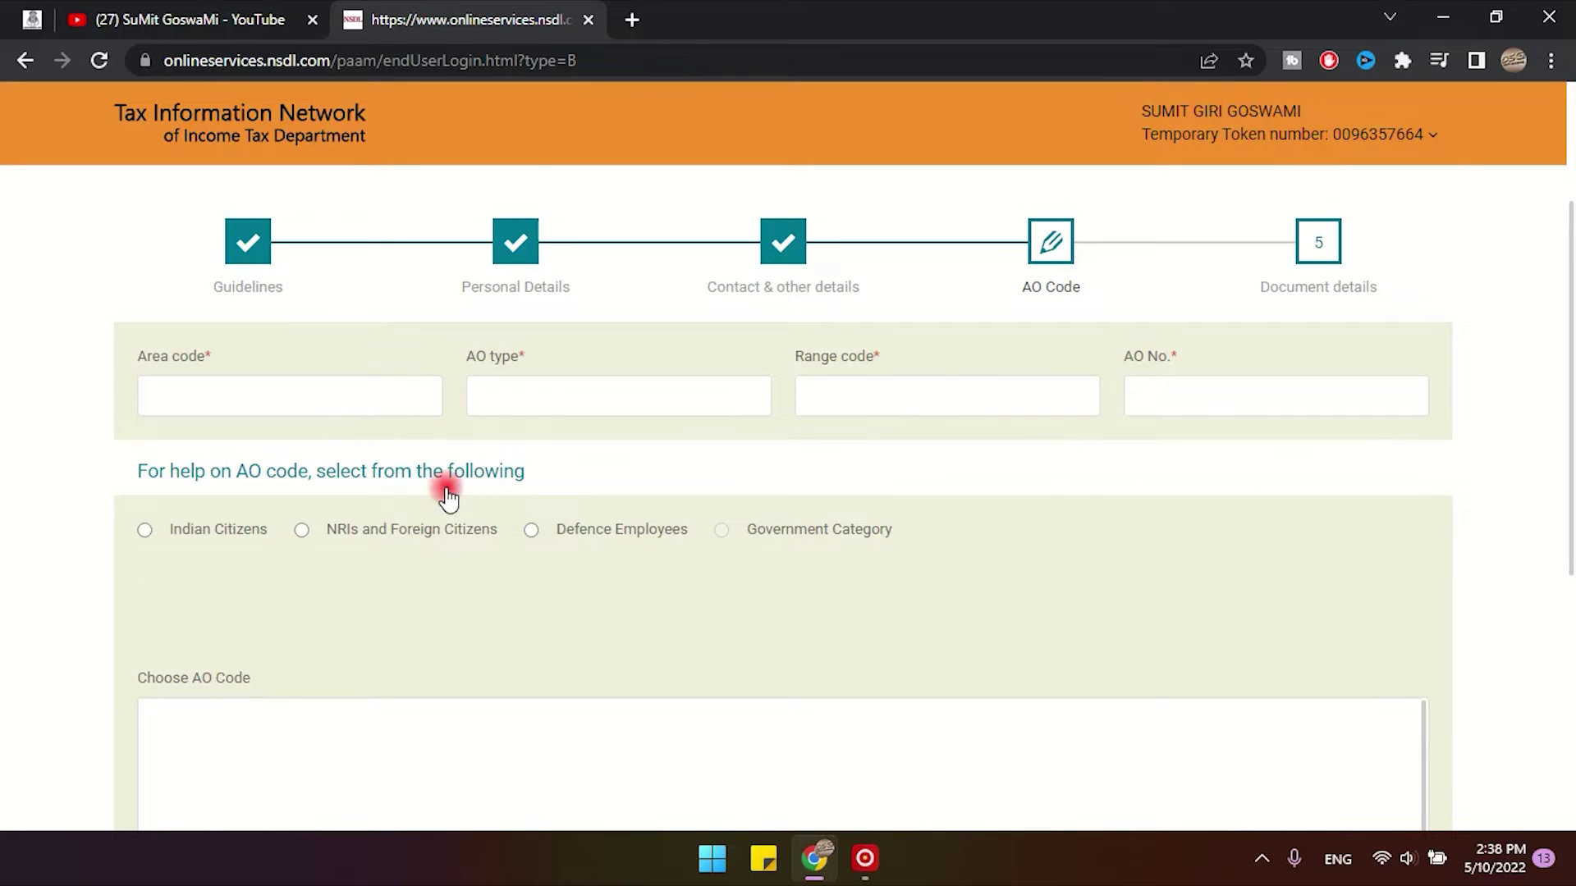
scroll(443, 493, "down", 1)
scroll(312, 492, "down", 1)
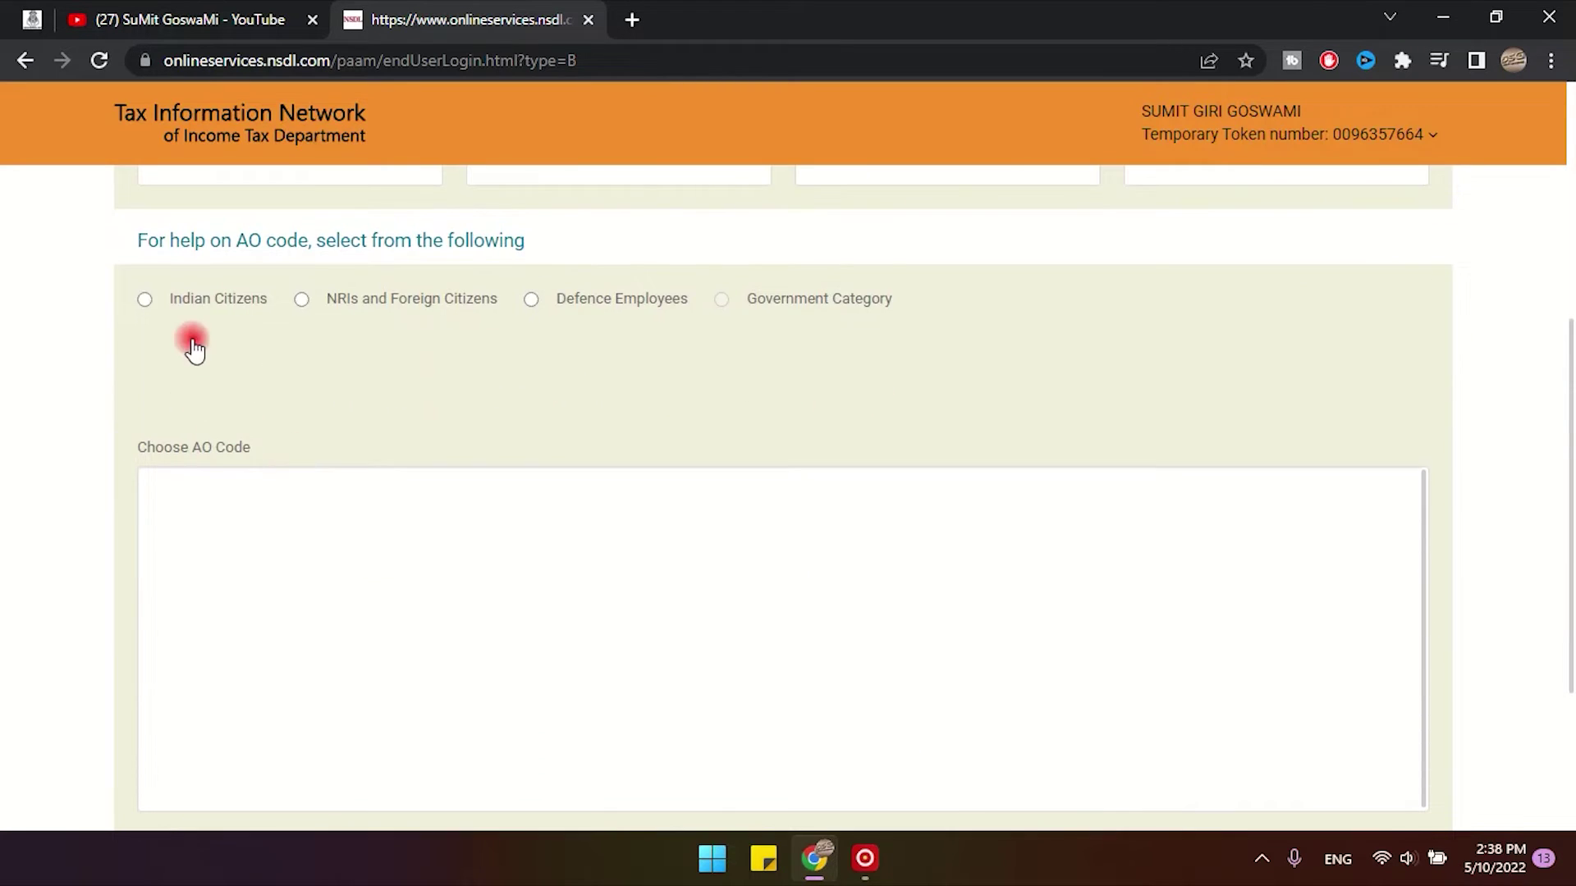
left_click(147, 300)
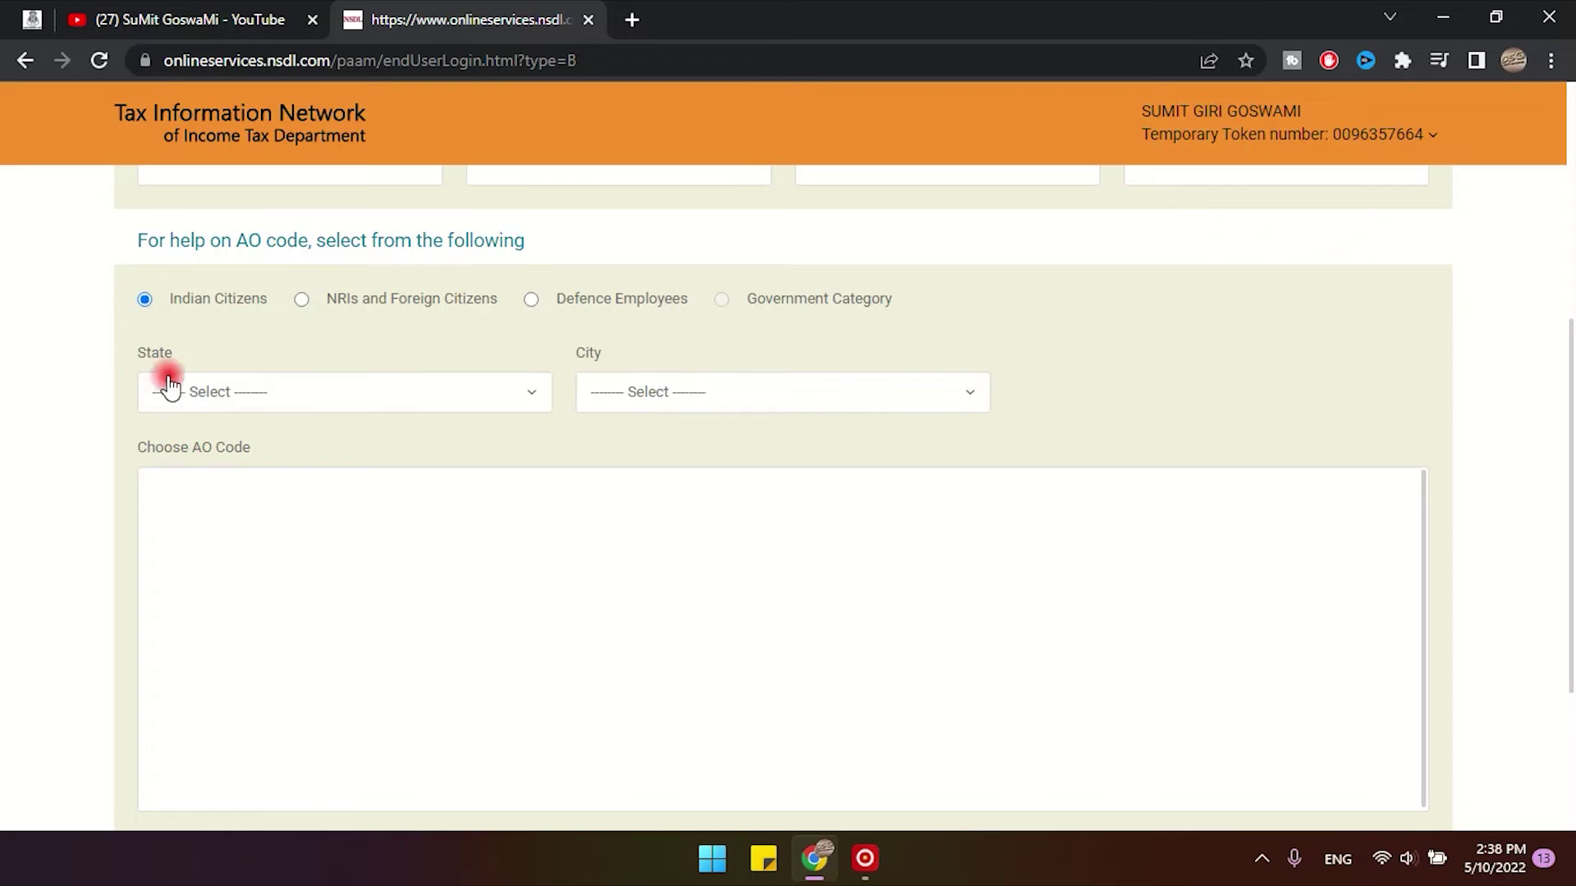
left_click(215, 394)
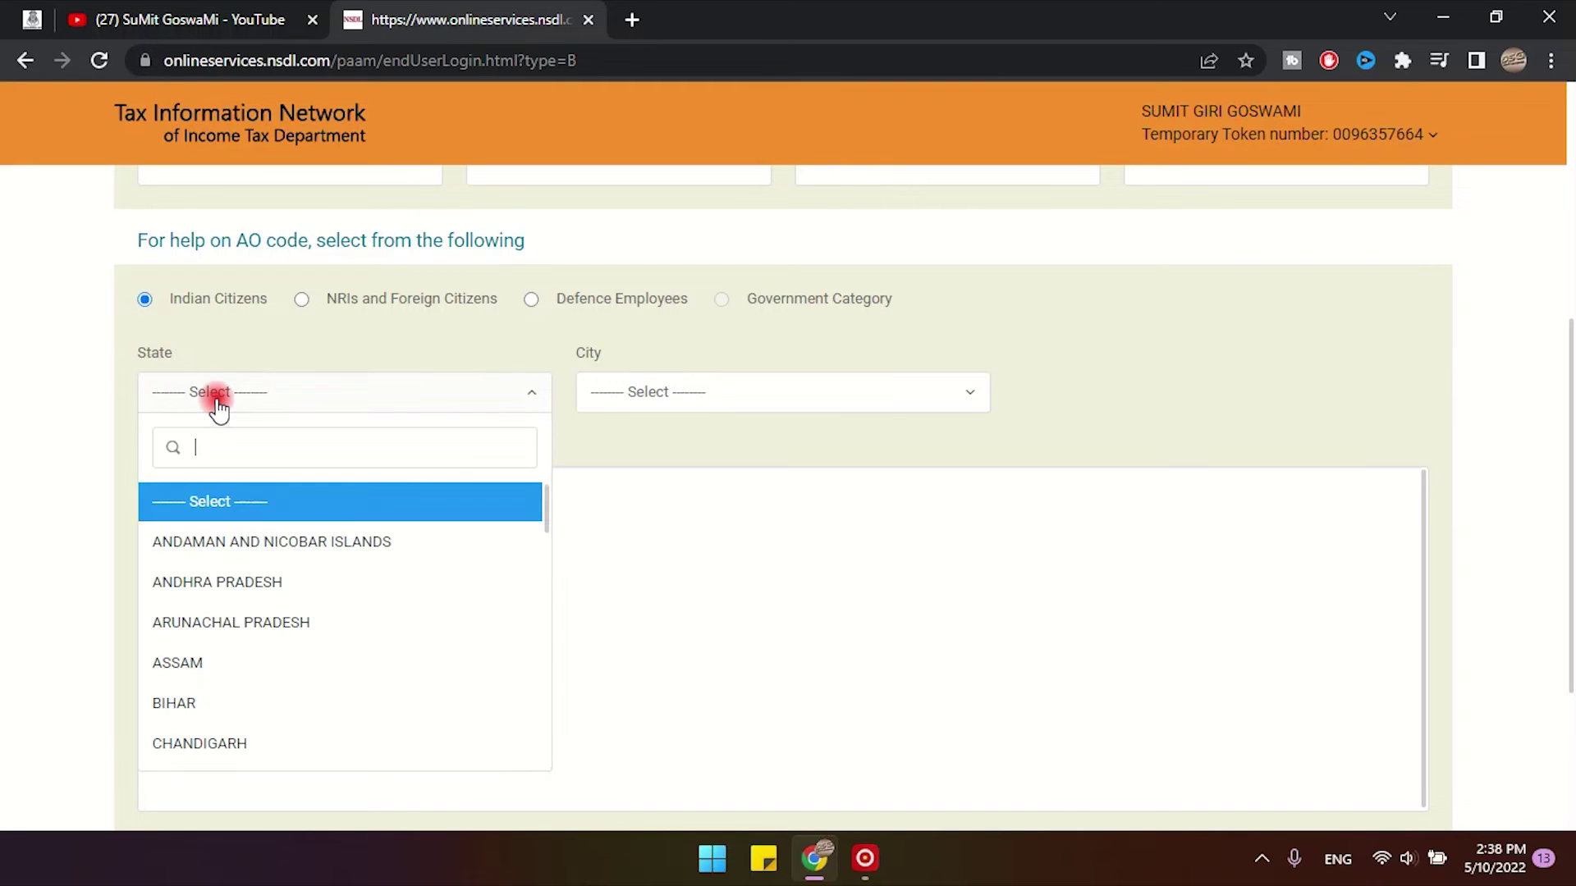
type("U")
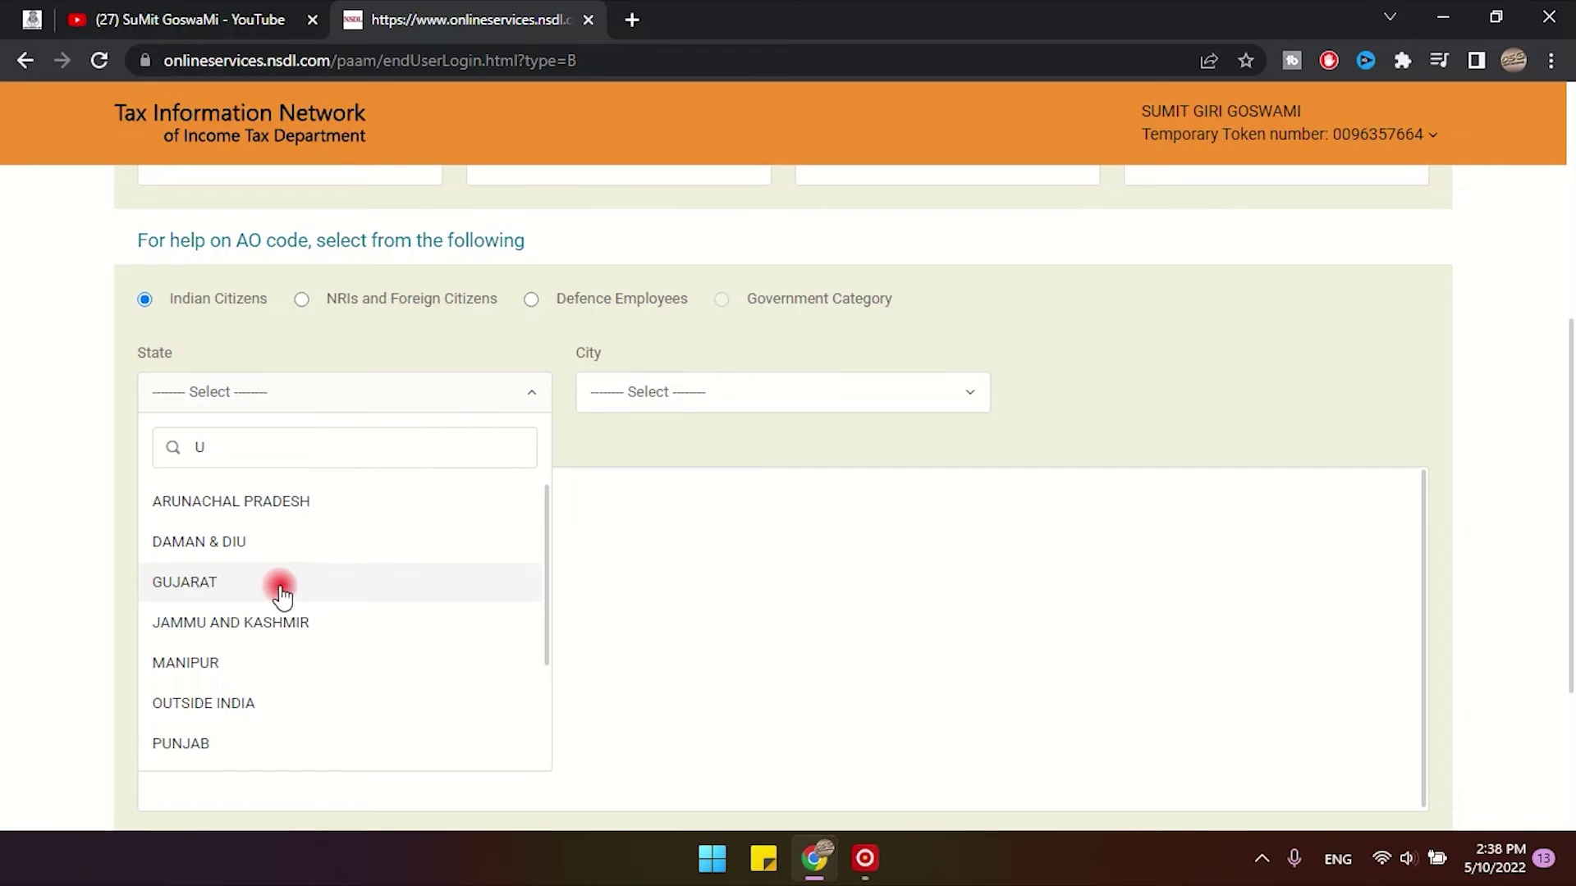
type("T")
left_click(282, 546)
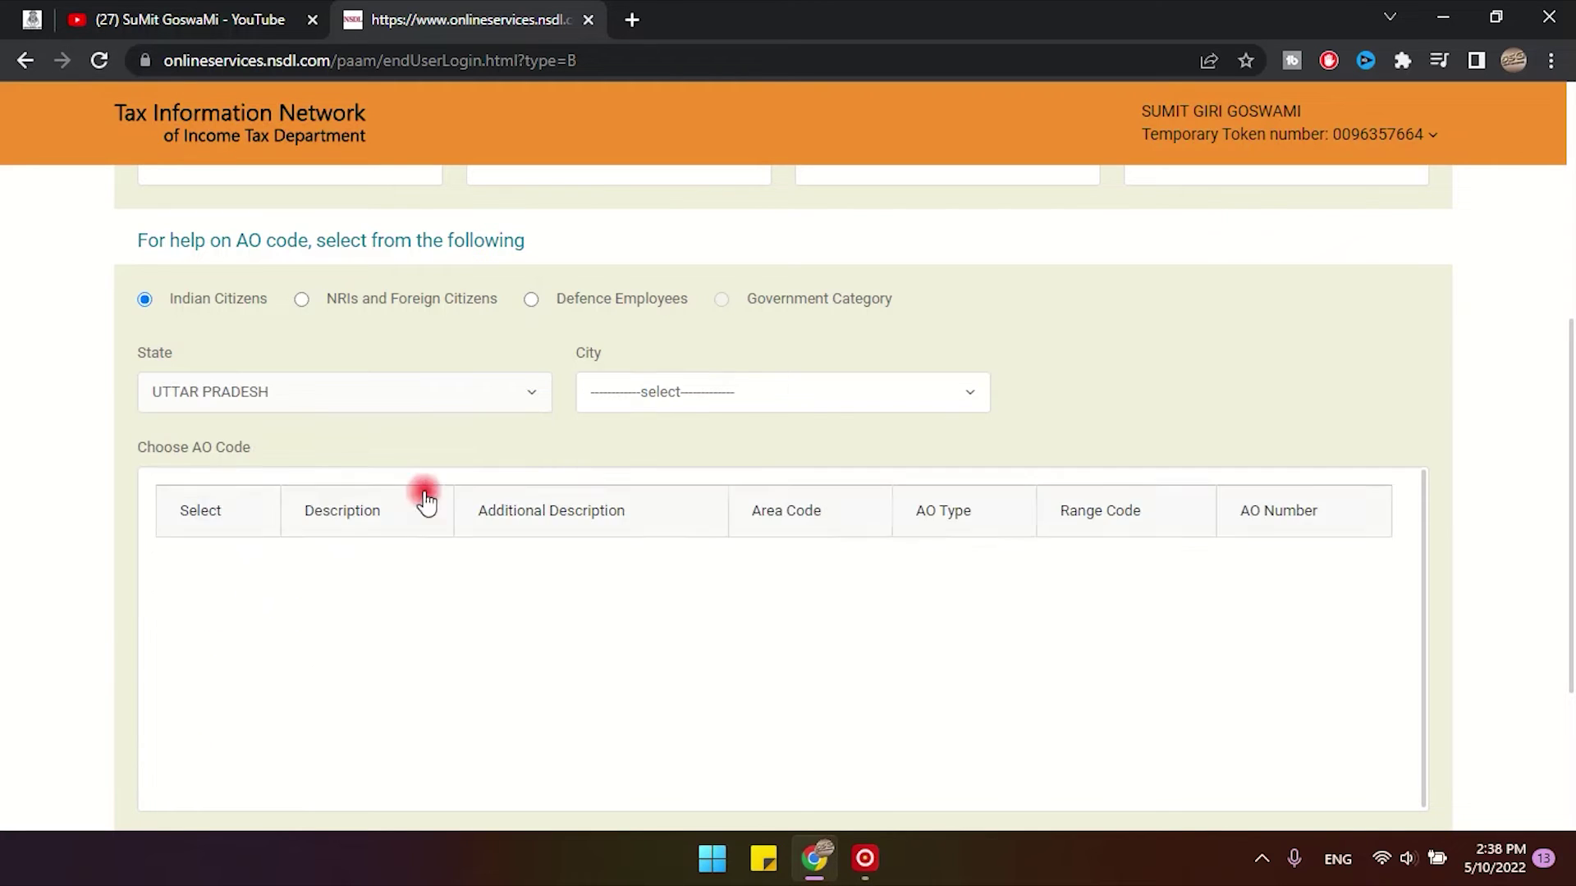
Set the AO lookup city to MORADABAD and select the ITO-1,(1), MORADABAD entry as the AO code.
left_click(684, 408)
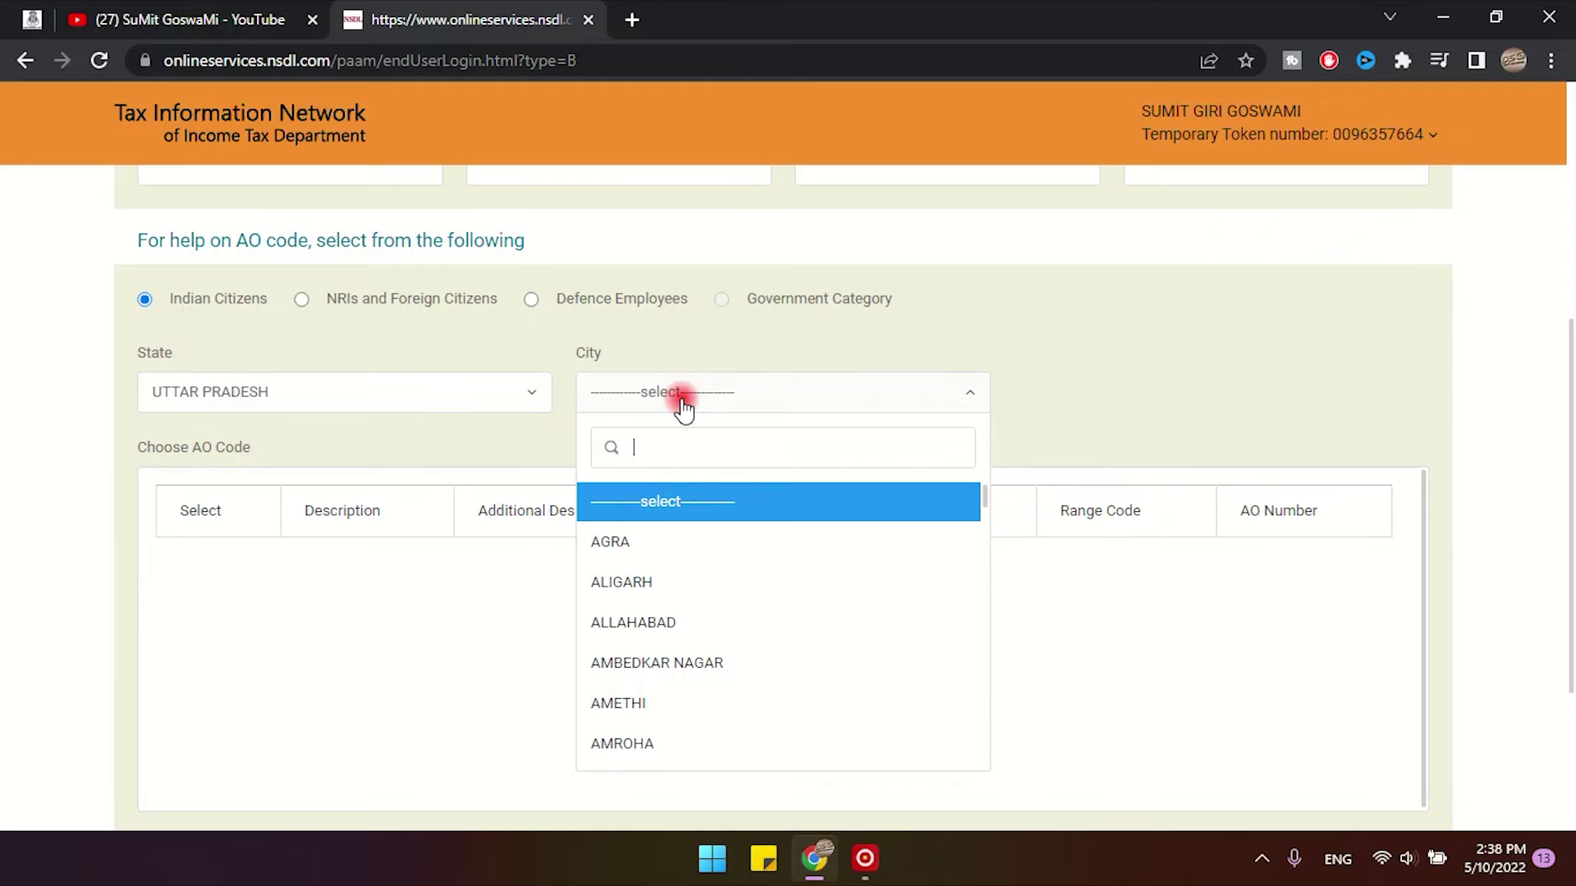
type("MORA")
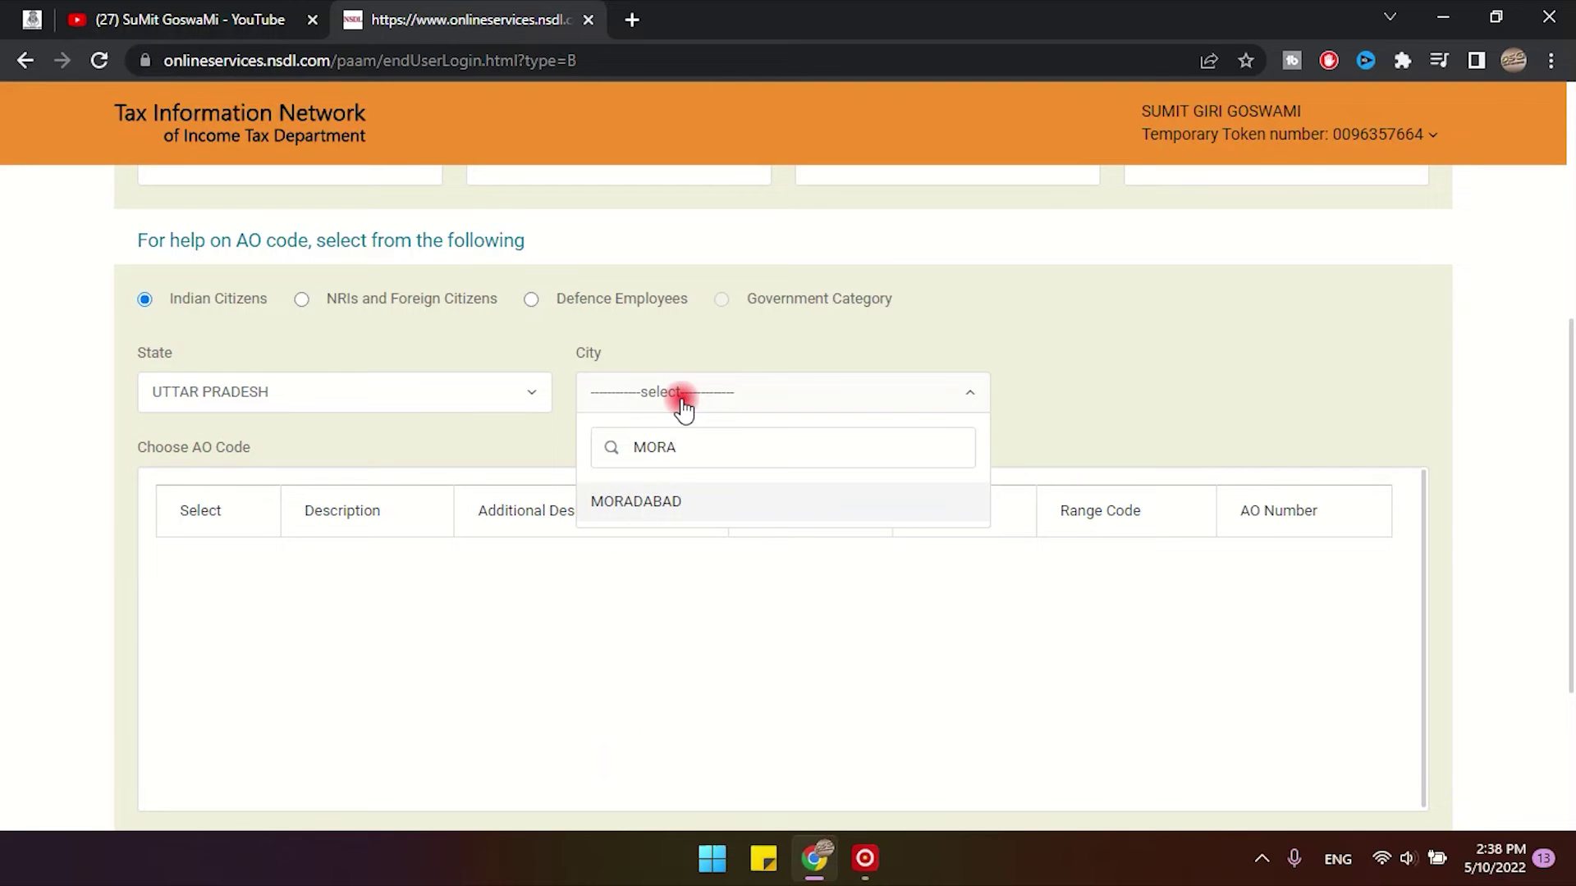
left_click(681, 499)
scroll(714, 460, "down", 1)
scroll(688, 426, "down", 2)
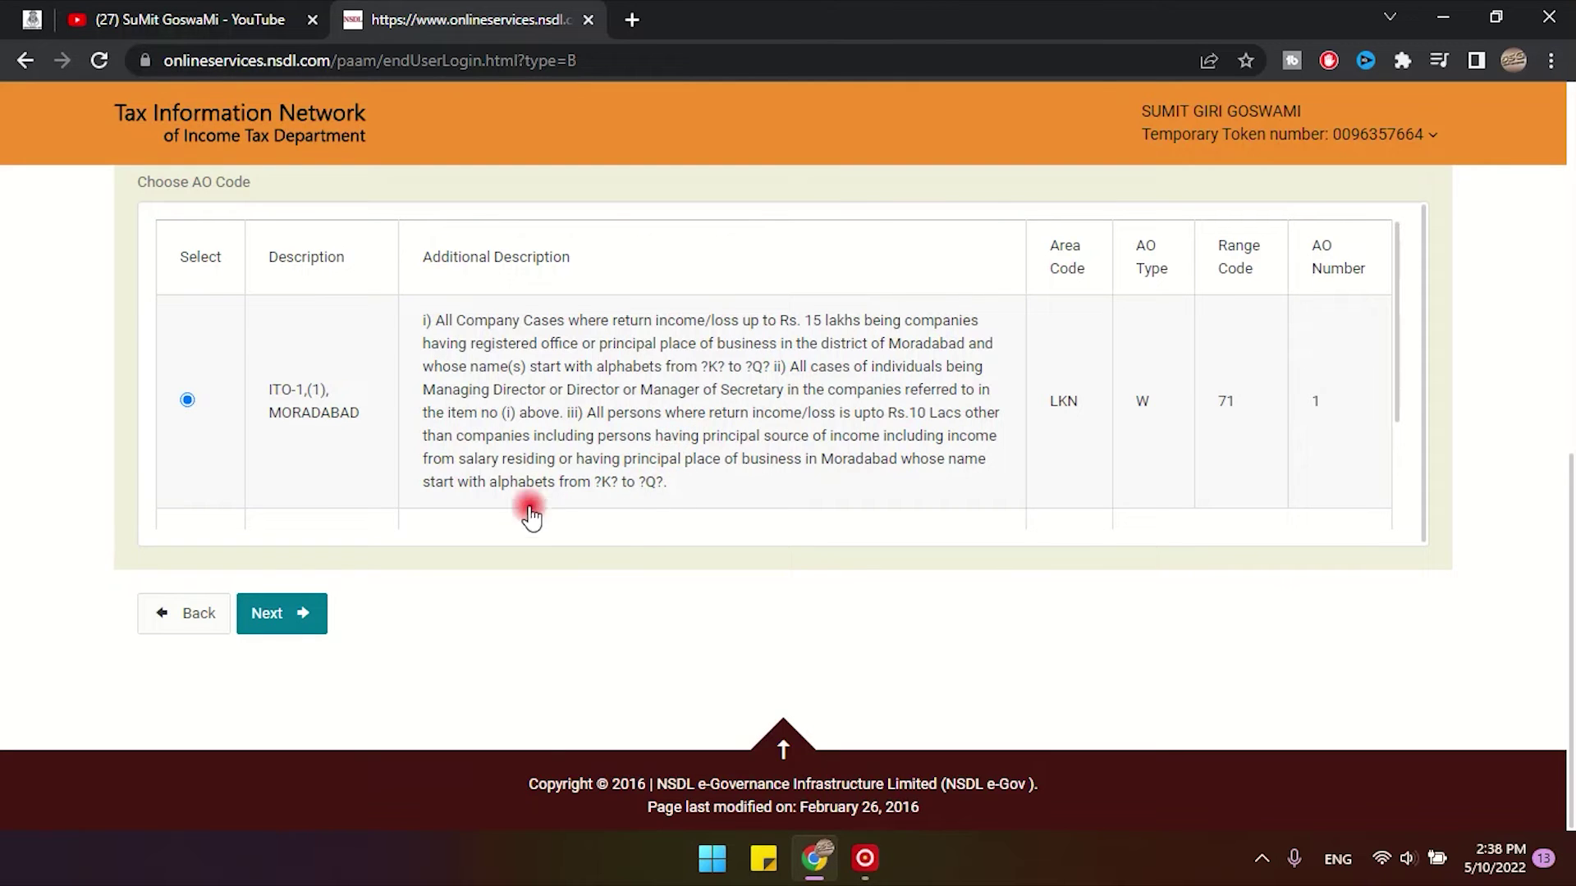
Compare the listed Moradabad AO code entries, keep ITO-1,(1), MORADABAD, and continue to the Document details section.
scroll(632, 517, "up", 3)
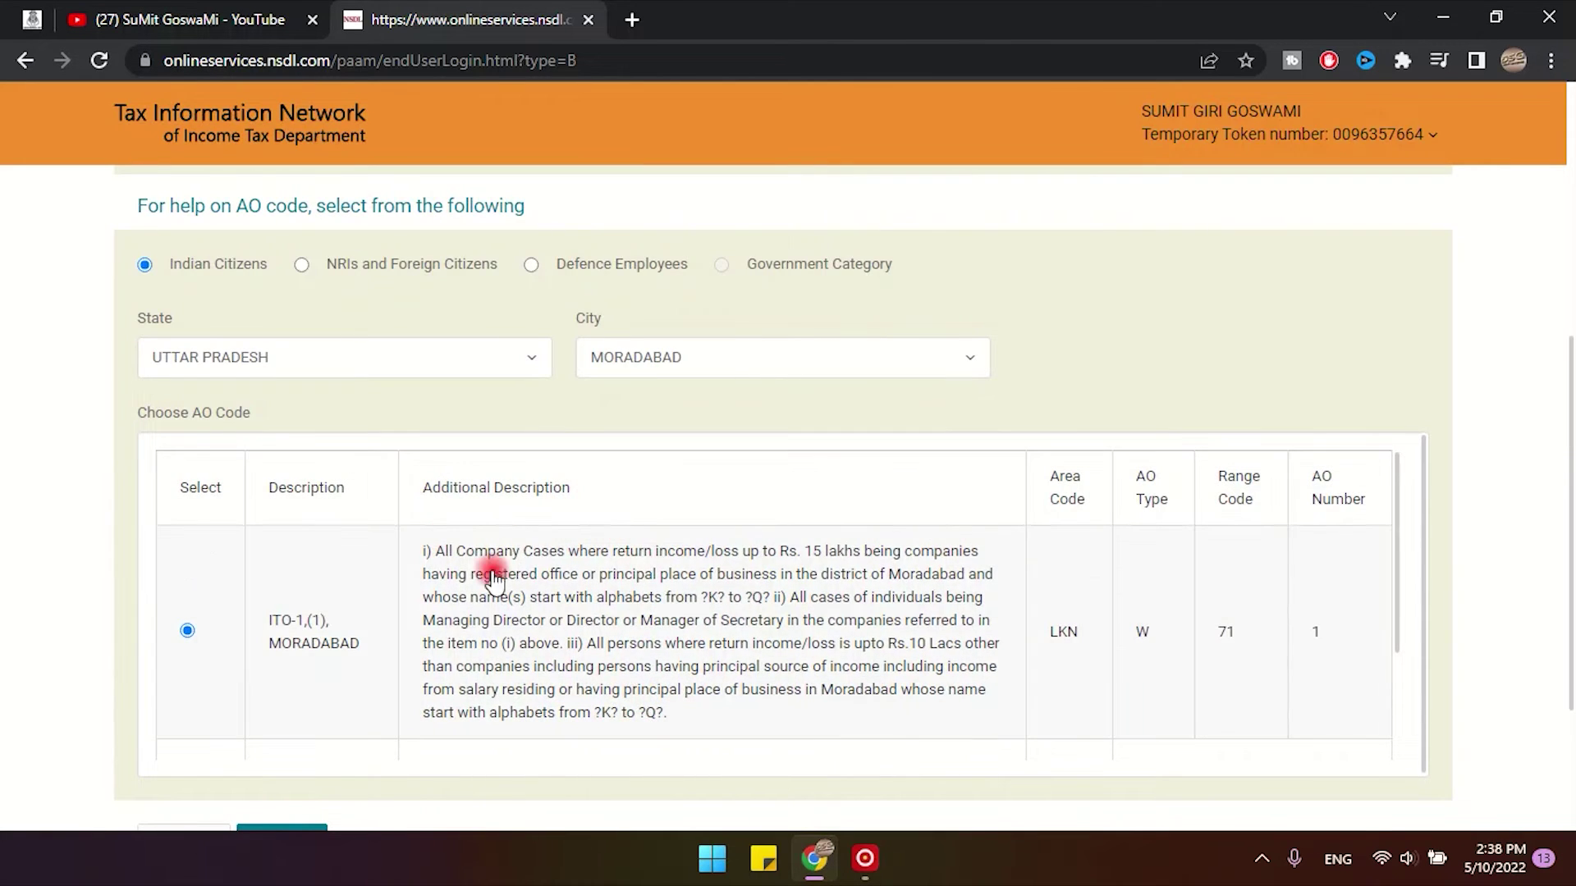
scroll(492, 640, "down", 1)
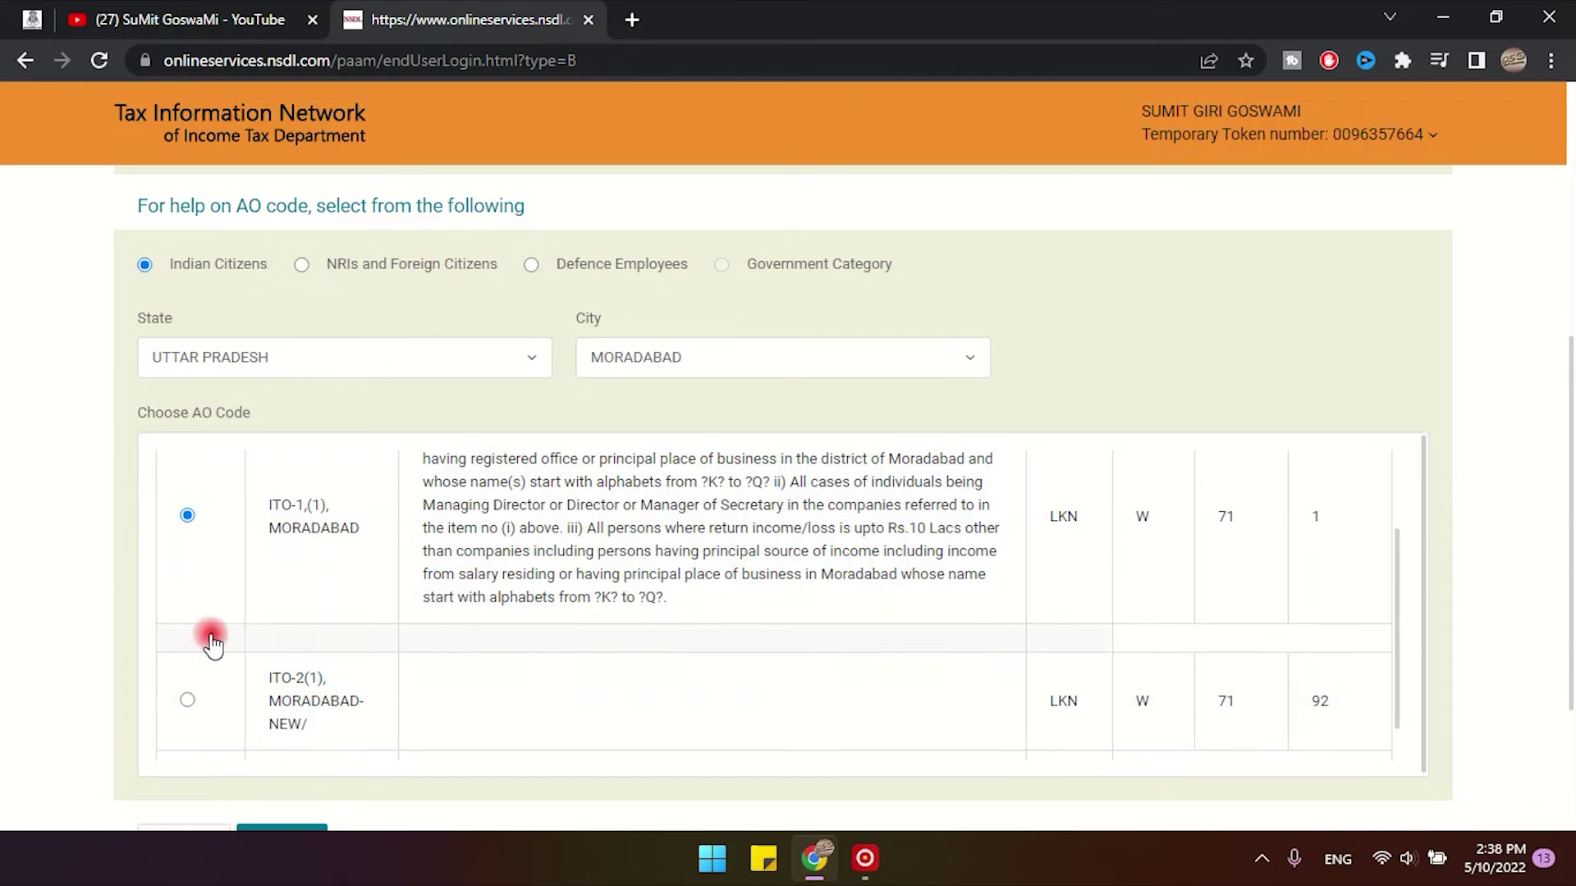
scroll(821, 533, "down", 1)
scroll(493, 567, "up", 2)
scroll(369, 583, "down", 2)
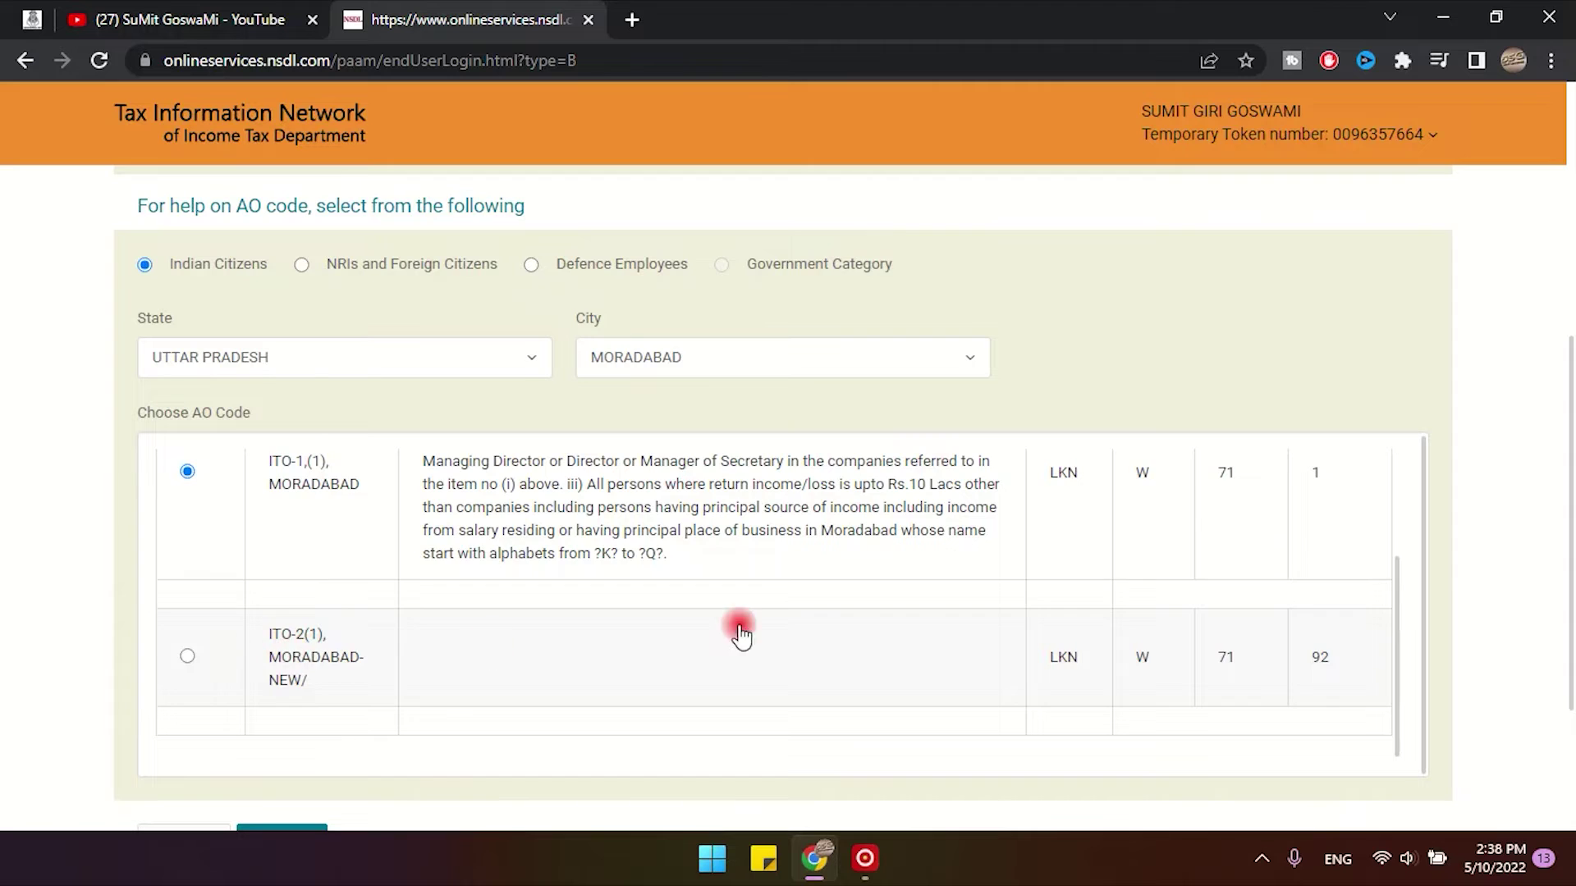
scroll(1460, 485, "down", 2)
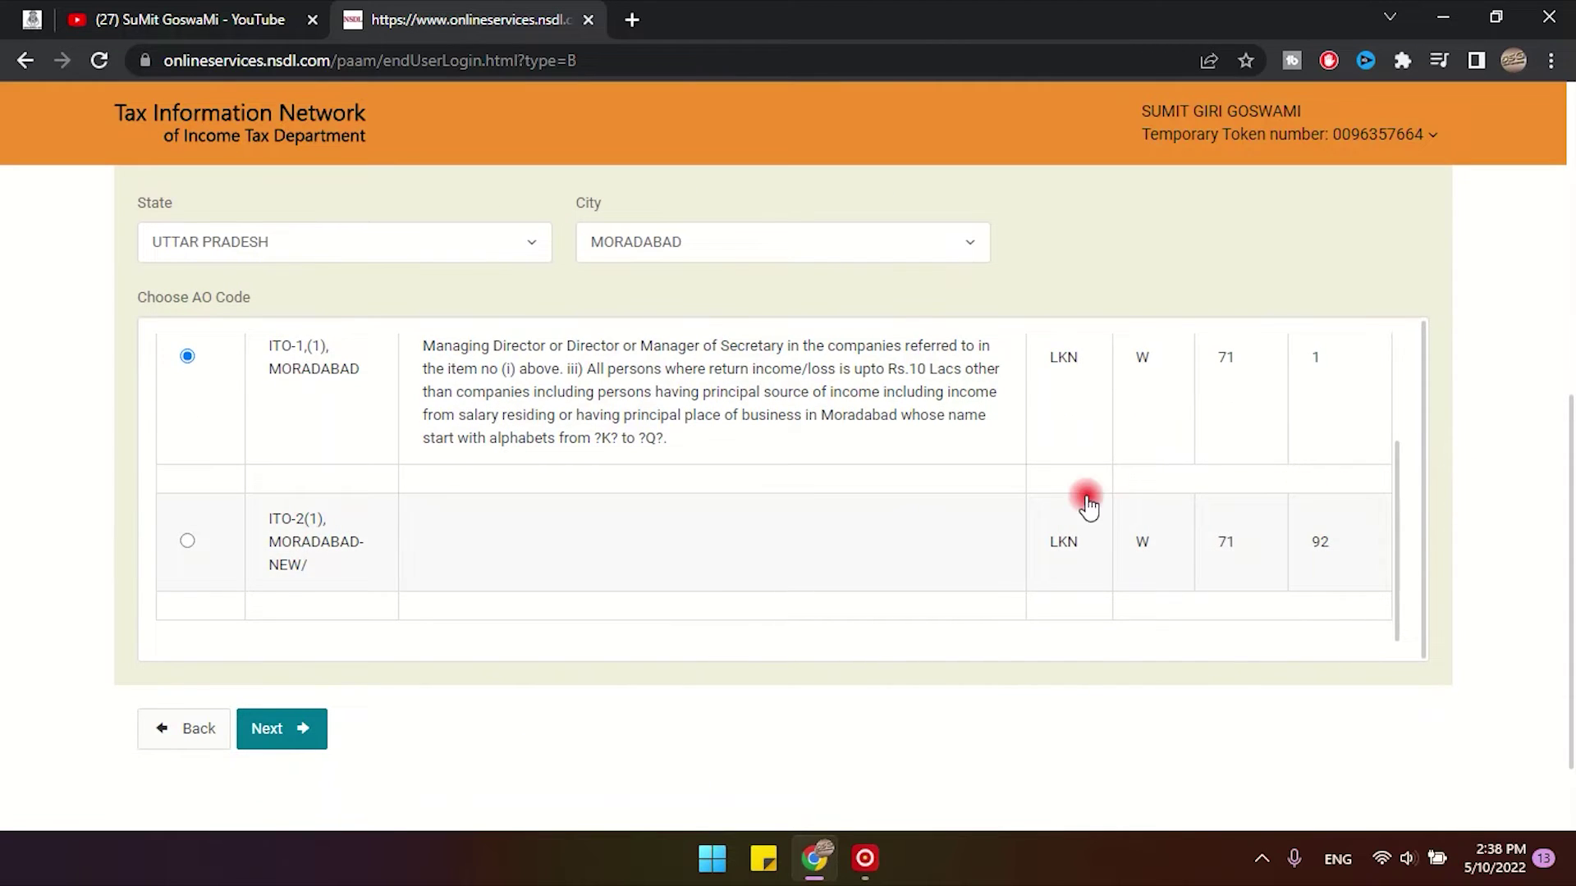
scroll(902, 485, "up", 2)
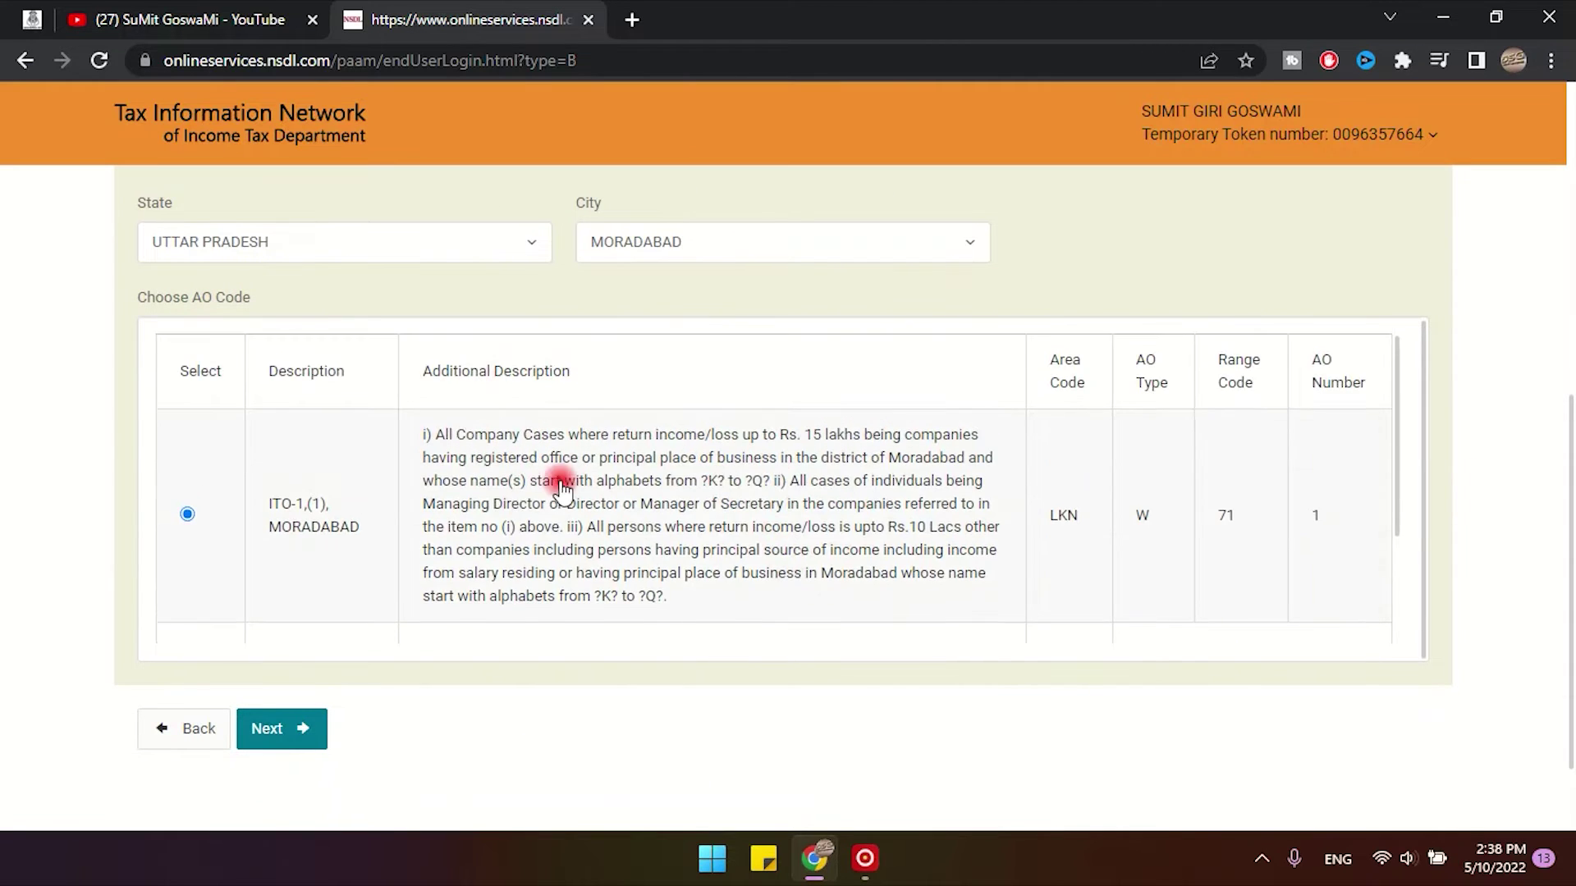
left_click(283, 729)
scroll(1086, 475, "down", 3)
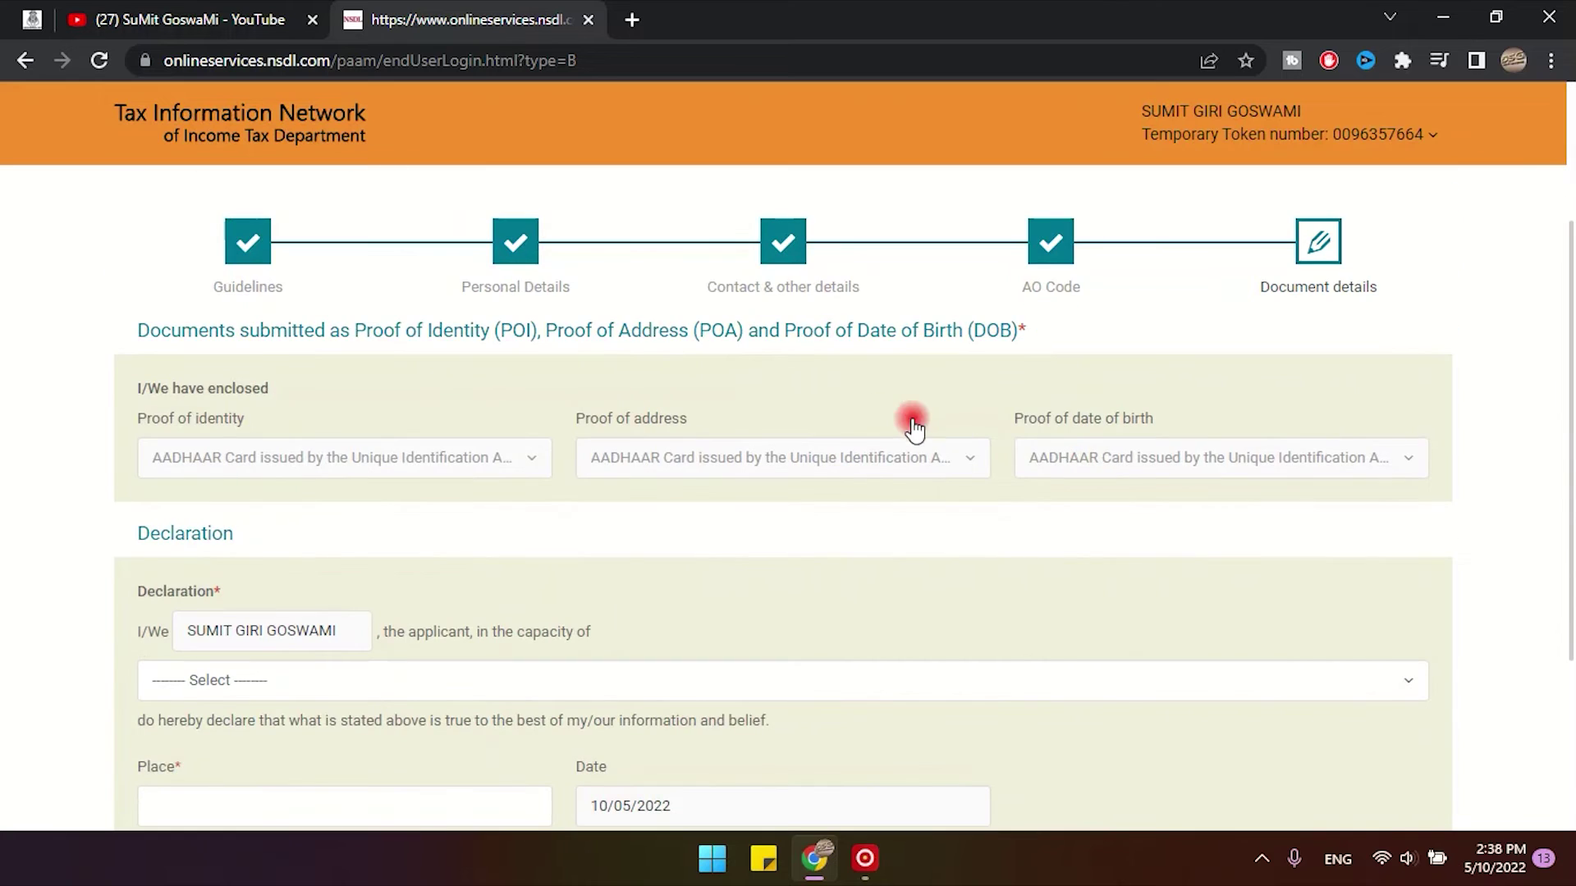
Return to the AO Code section to check the area code, AO type, range code and AO number, and continue to Document details again.
left_click(1050, 242)
scroll(402, 337, "down", 3)
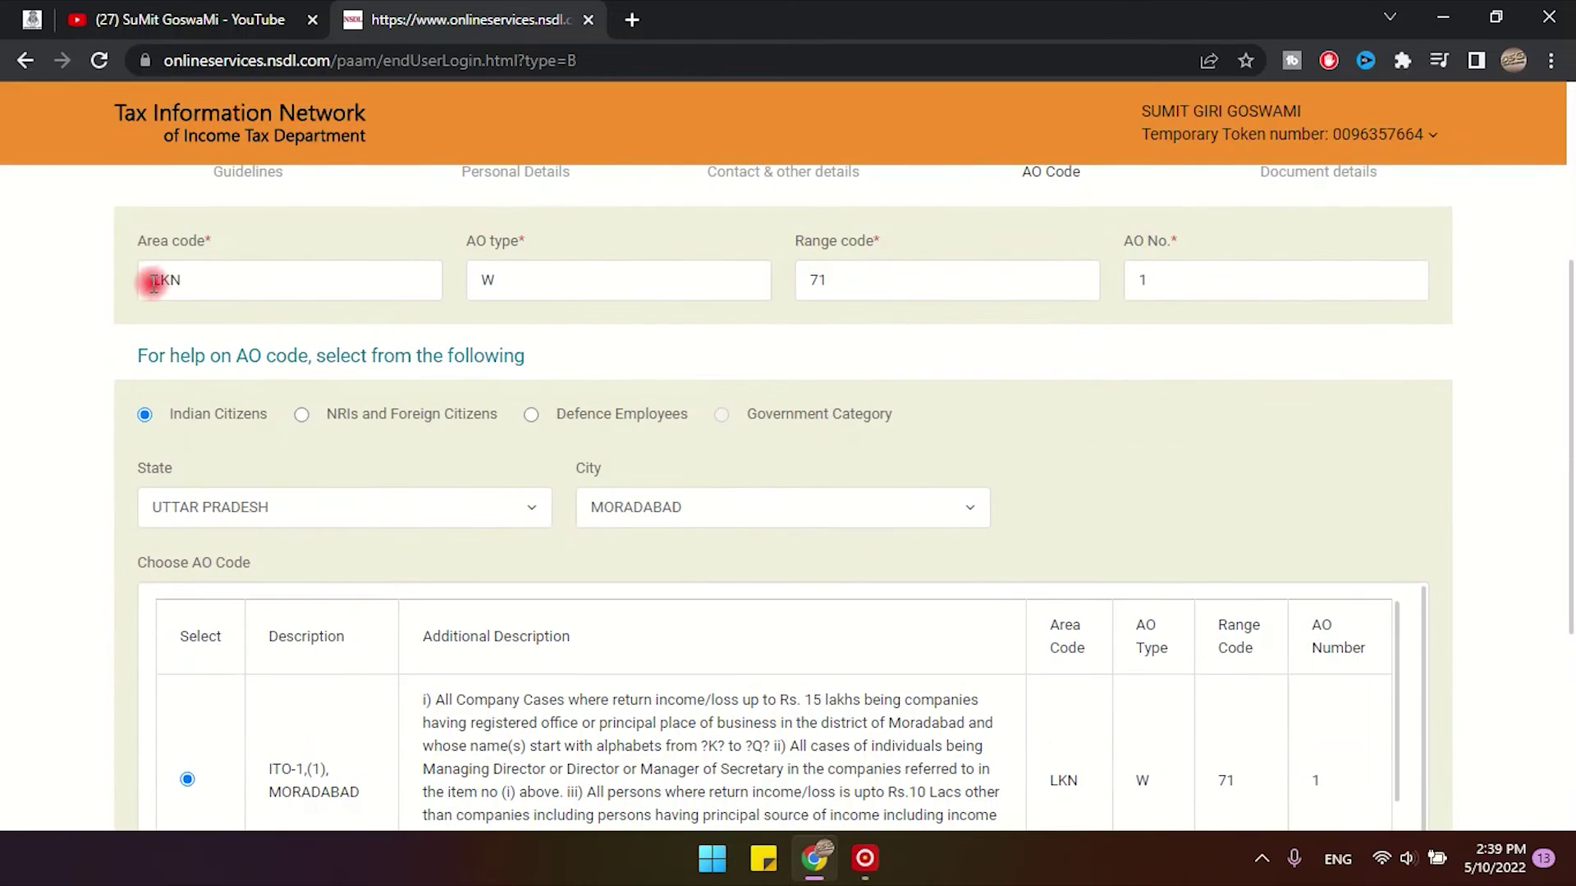
scroll(1086, 374, "down", 3)
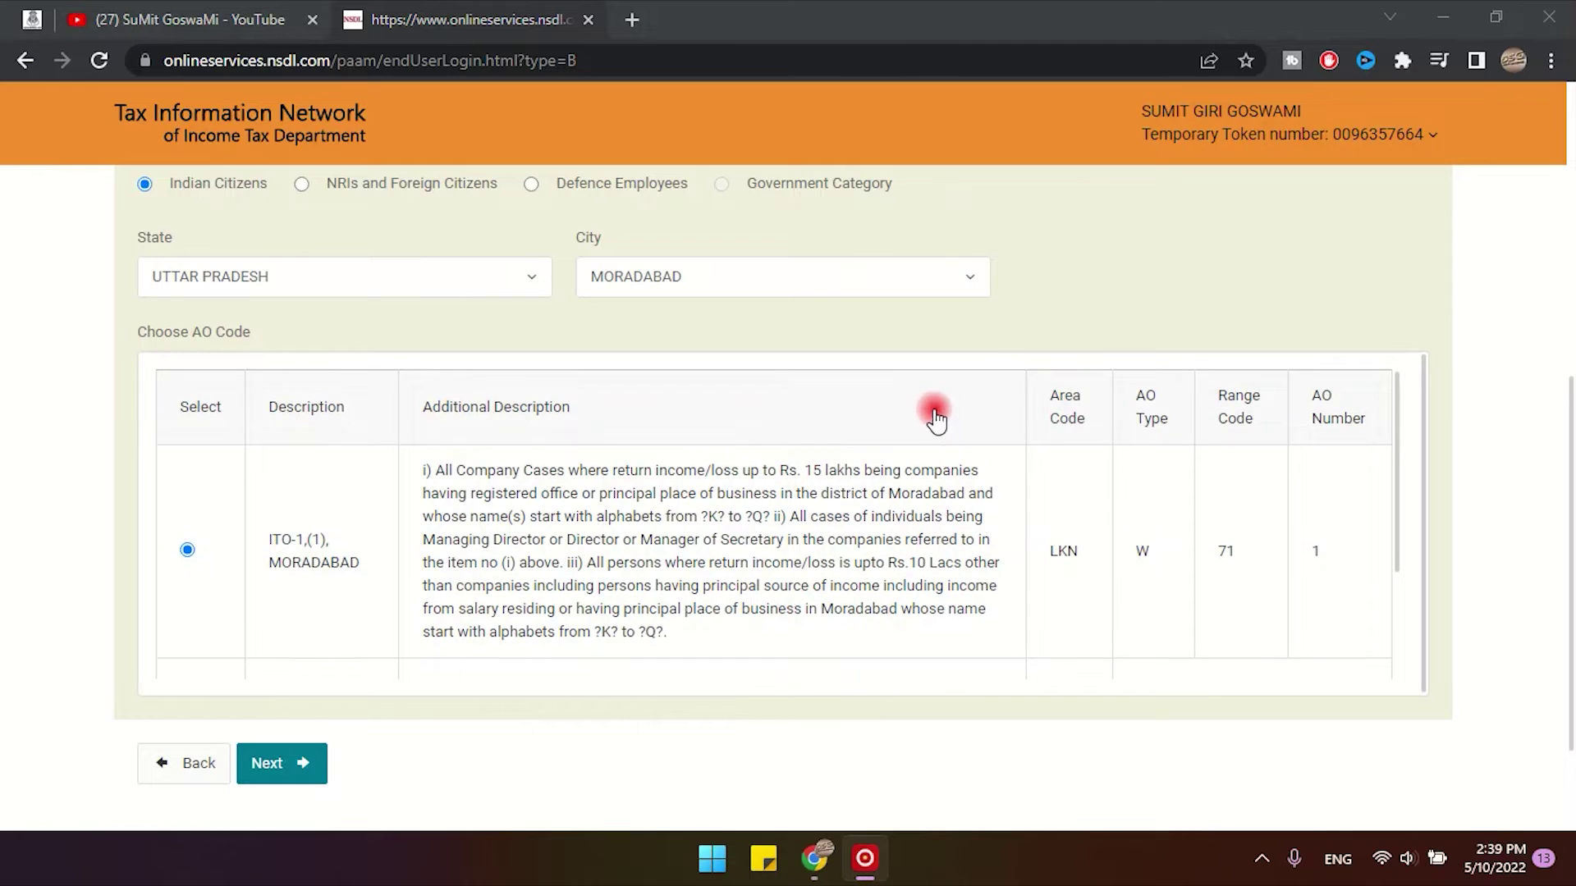
scroll(1039, 395, "up", 3)
scroll(1049, 397, "up", 3)
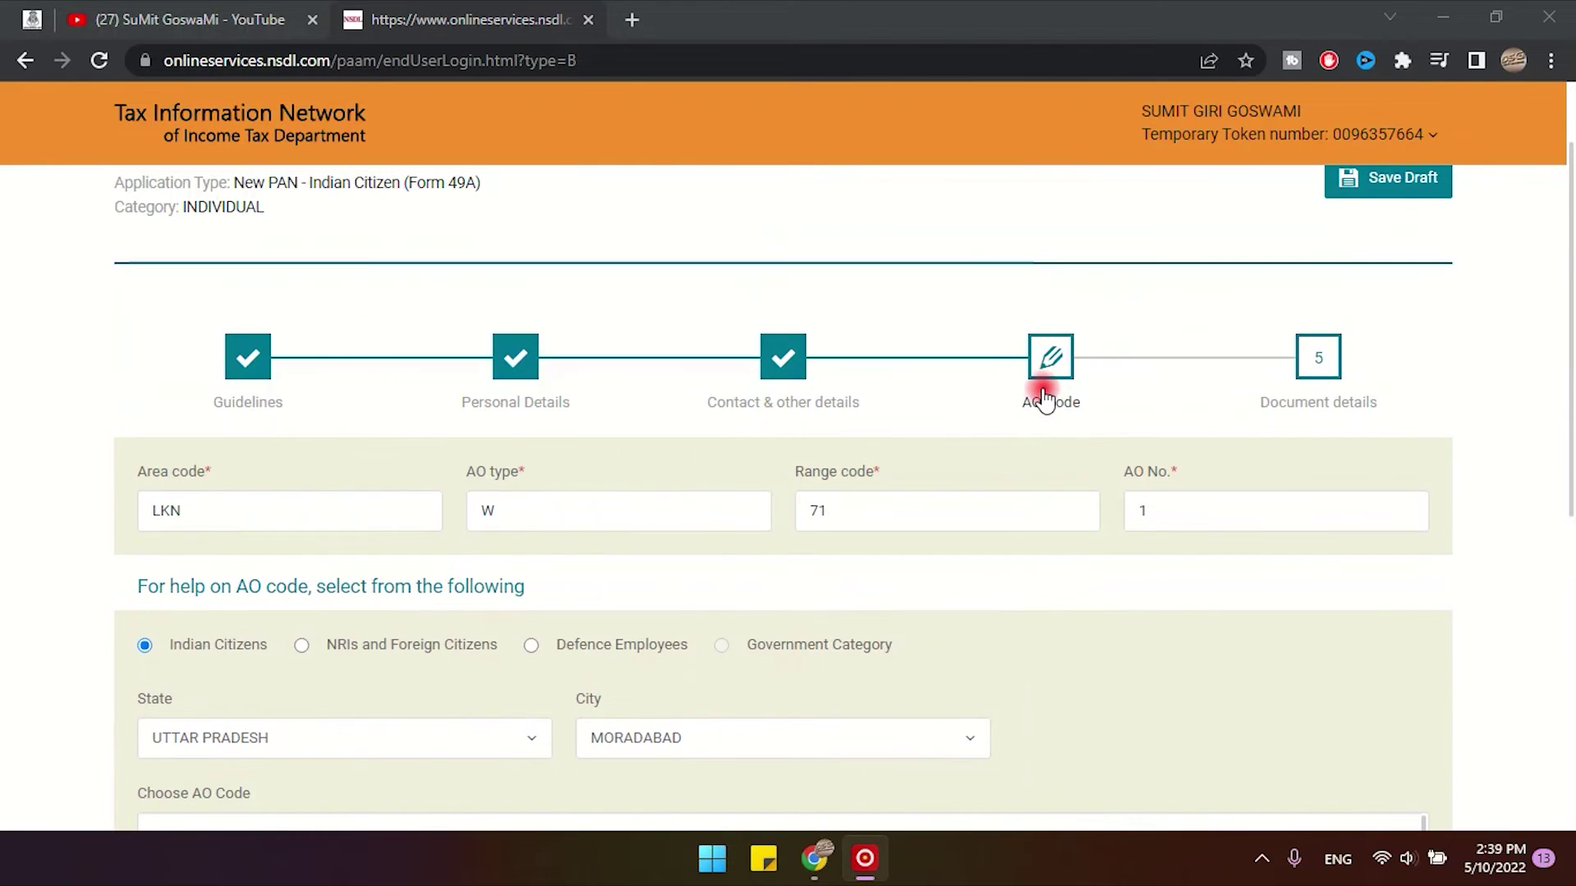
scroll(932, 379, "down", 6)
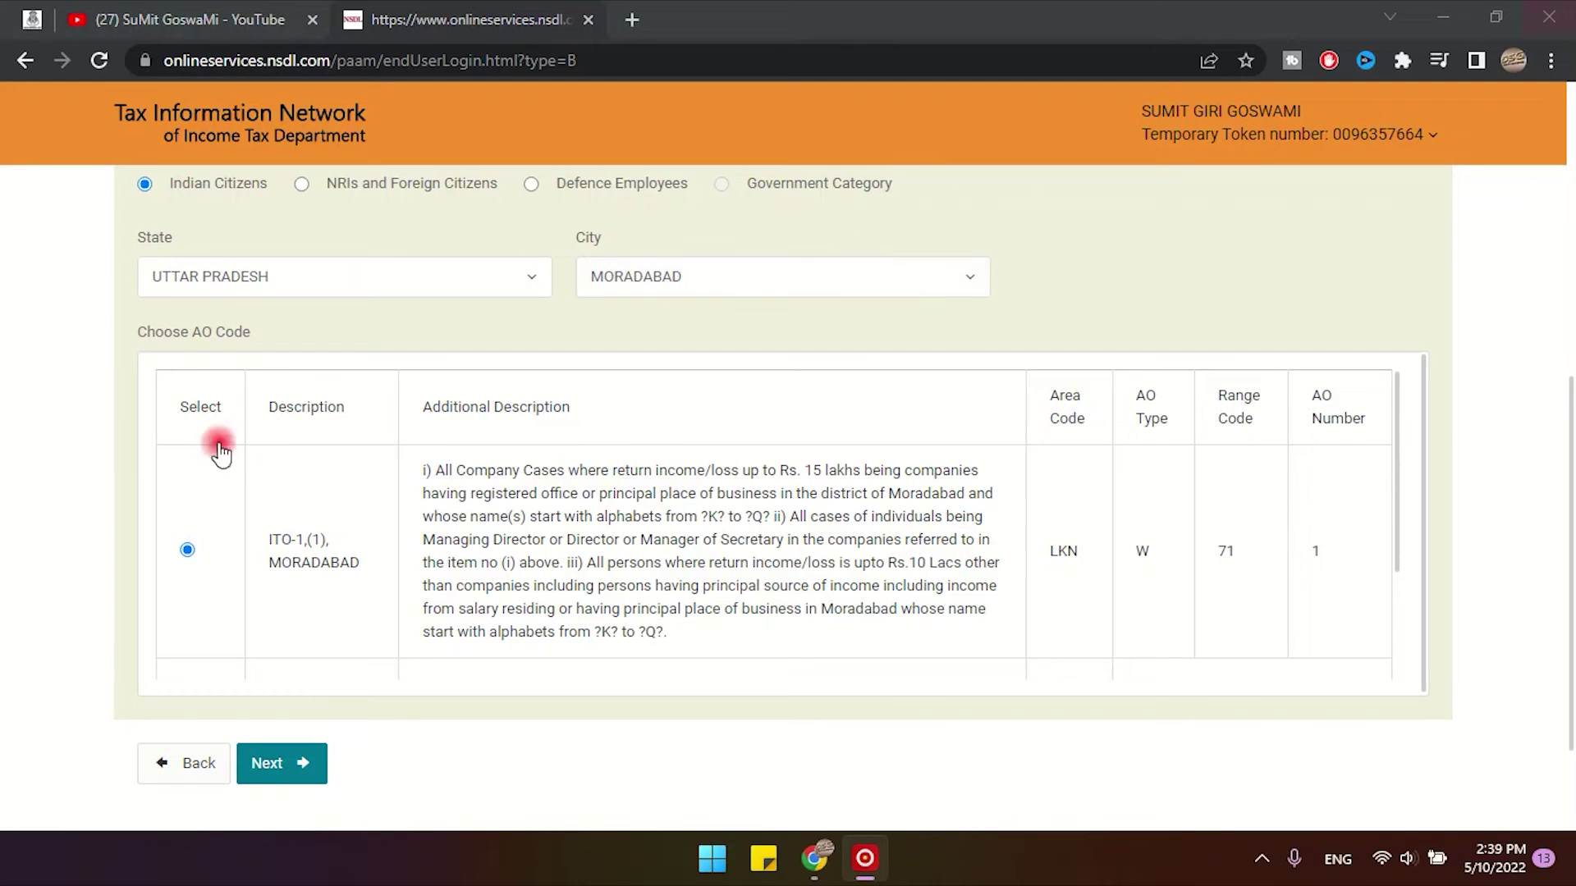
left_click(300, 772)
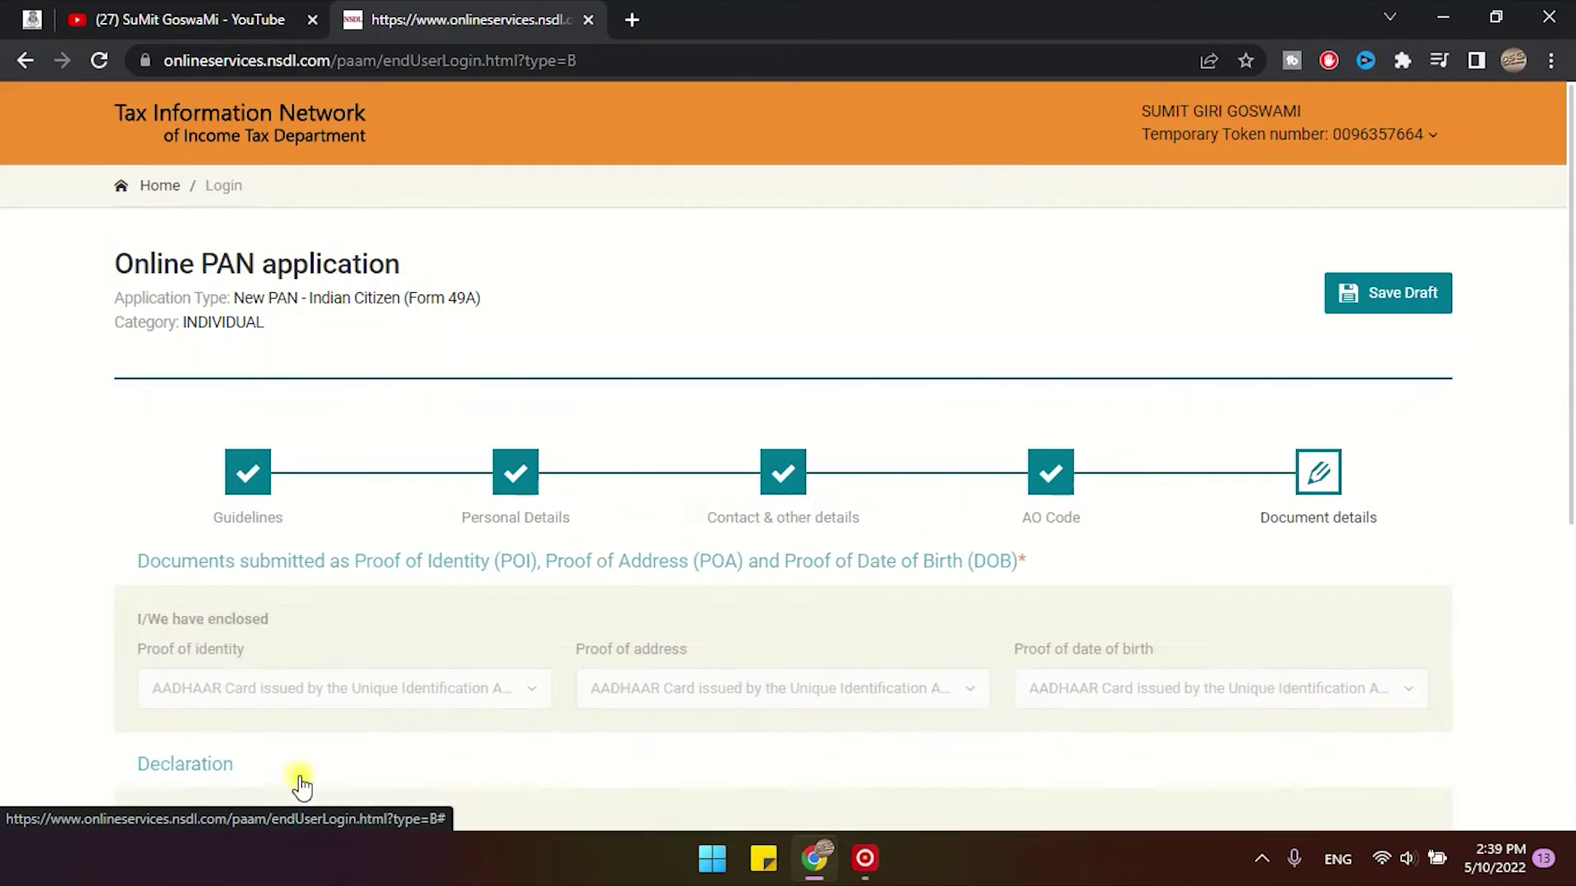
Check the proof documents and the applicant's name, and set the declaration capacity to Himself/Herself.
scroll(341, 613, "down", 2)
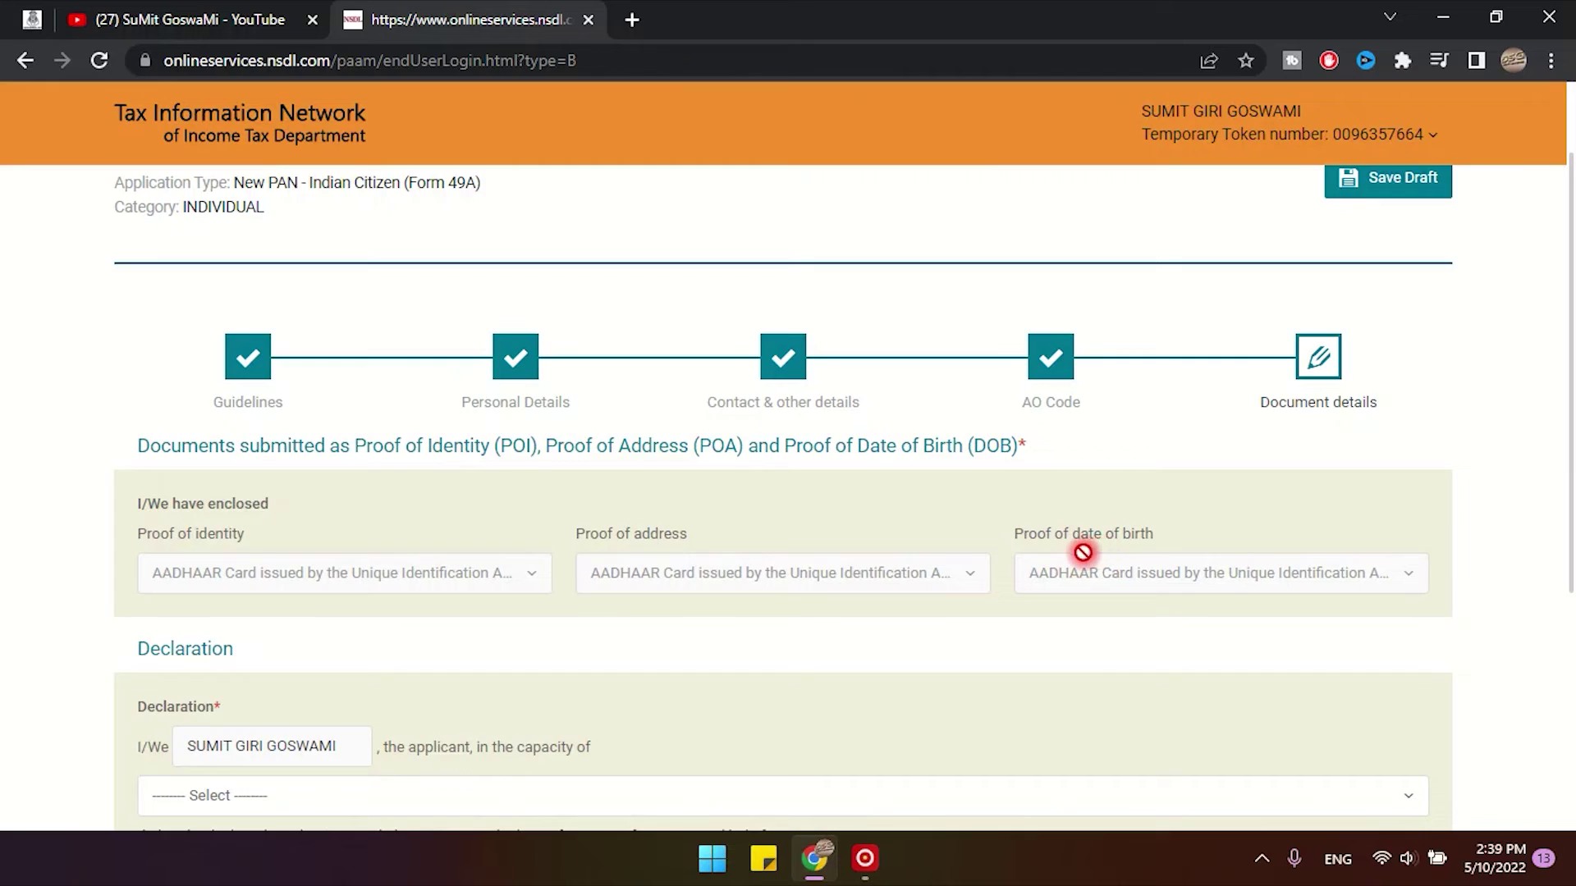
scroll(1091, 551, "down", 3)
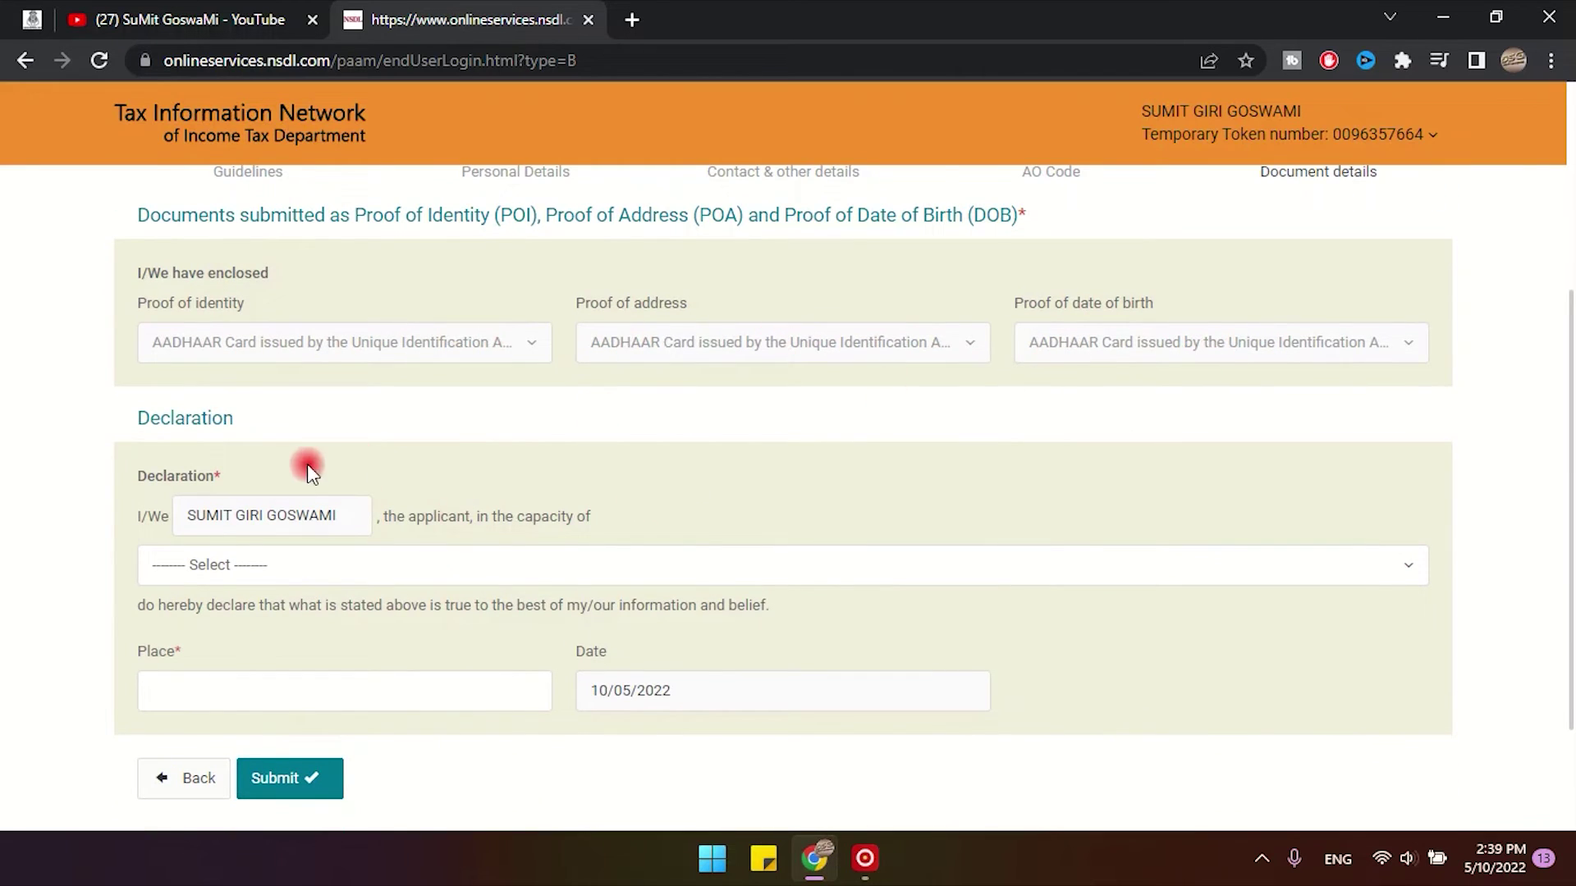
left_click_drag(187, 519, 400, 518)
left_click(509, 517)
left_click(330, 568)
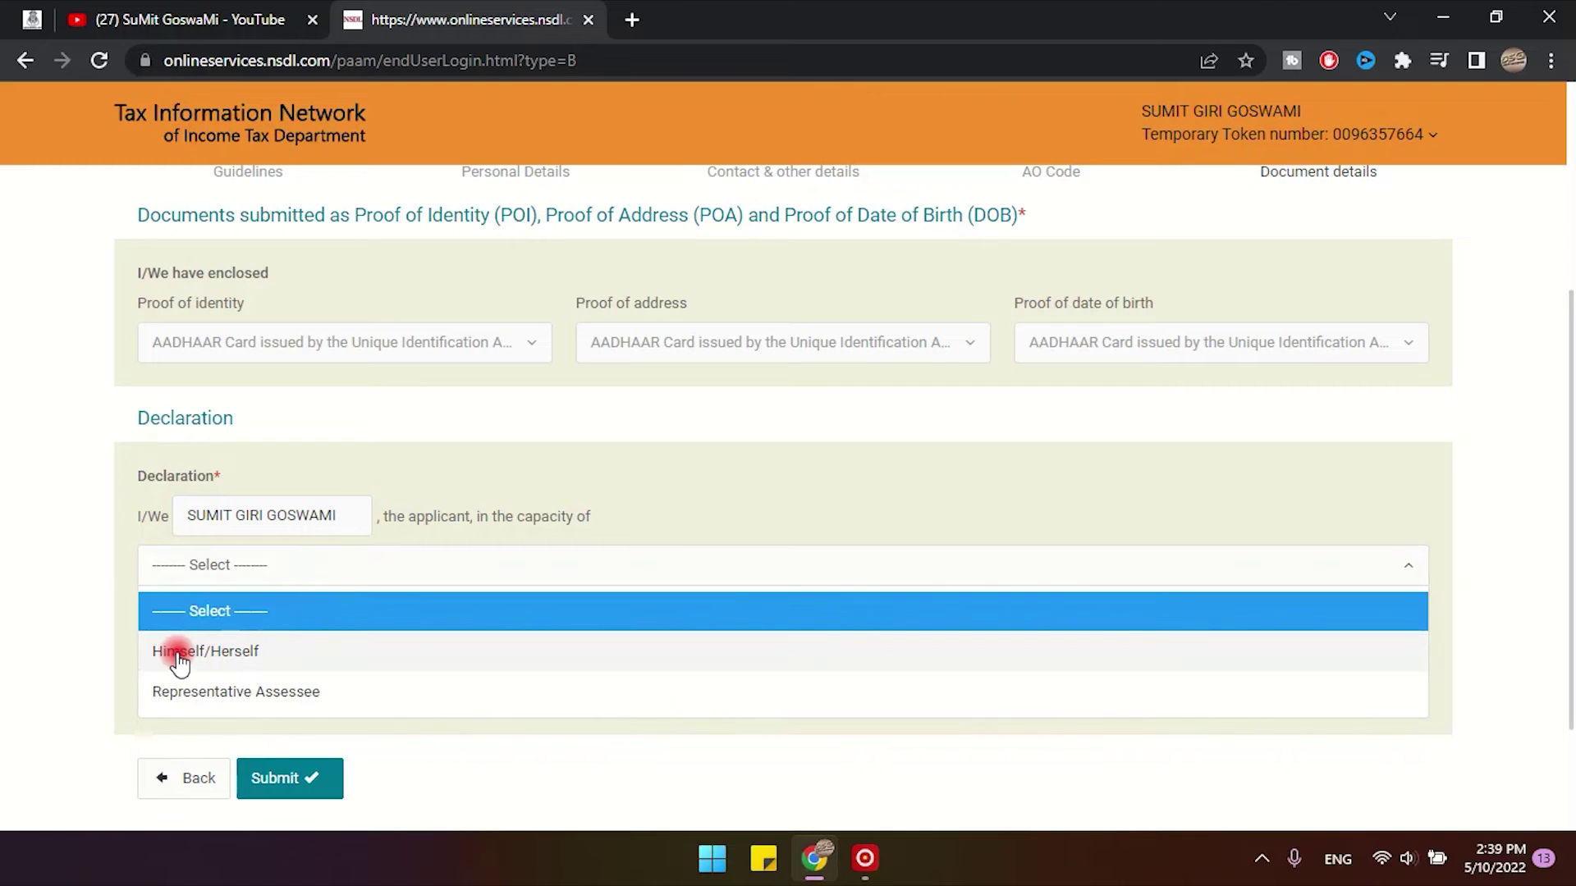
left_click(256, 653)
Enter MORADABAD as the place of declaration and submit the application form.
scroll(569, 640, "down", 2)
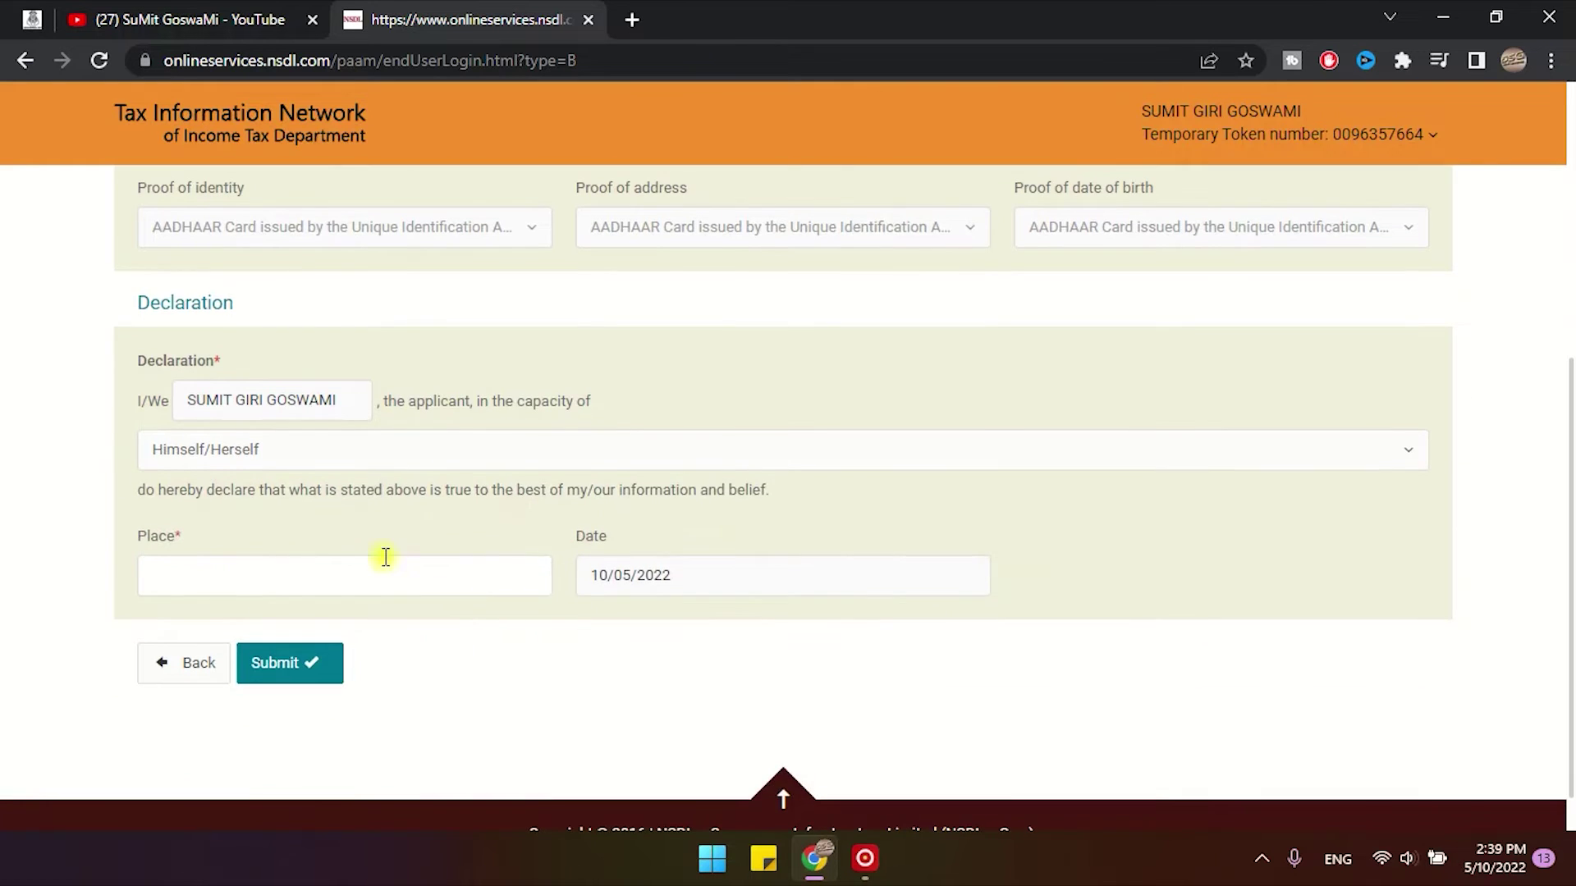
left_click(385, 557)
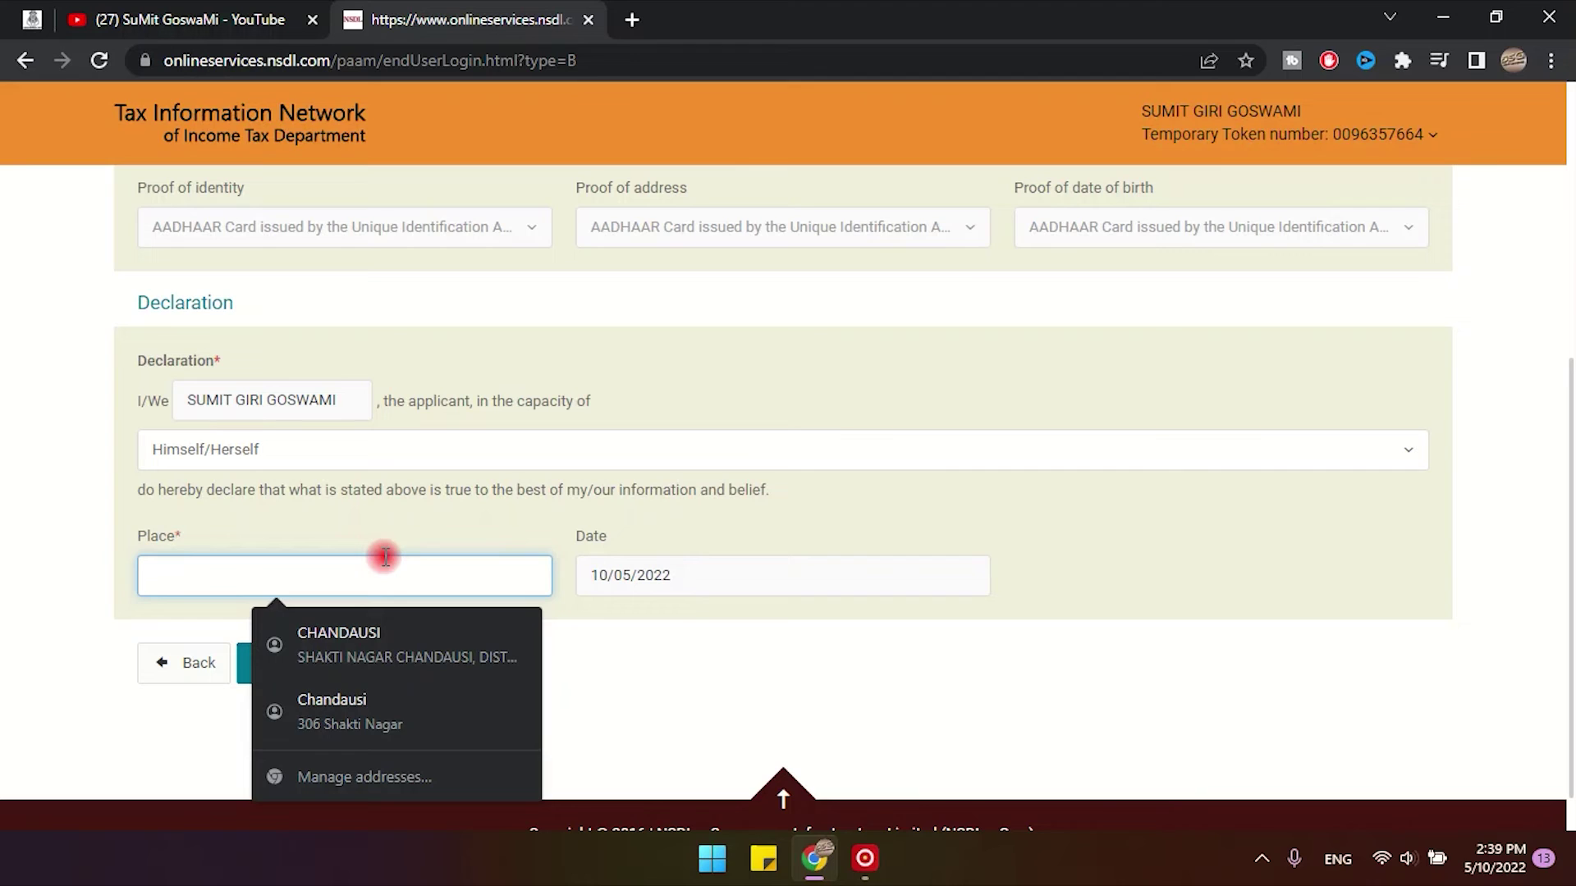
type("MORAD")
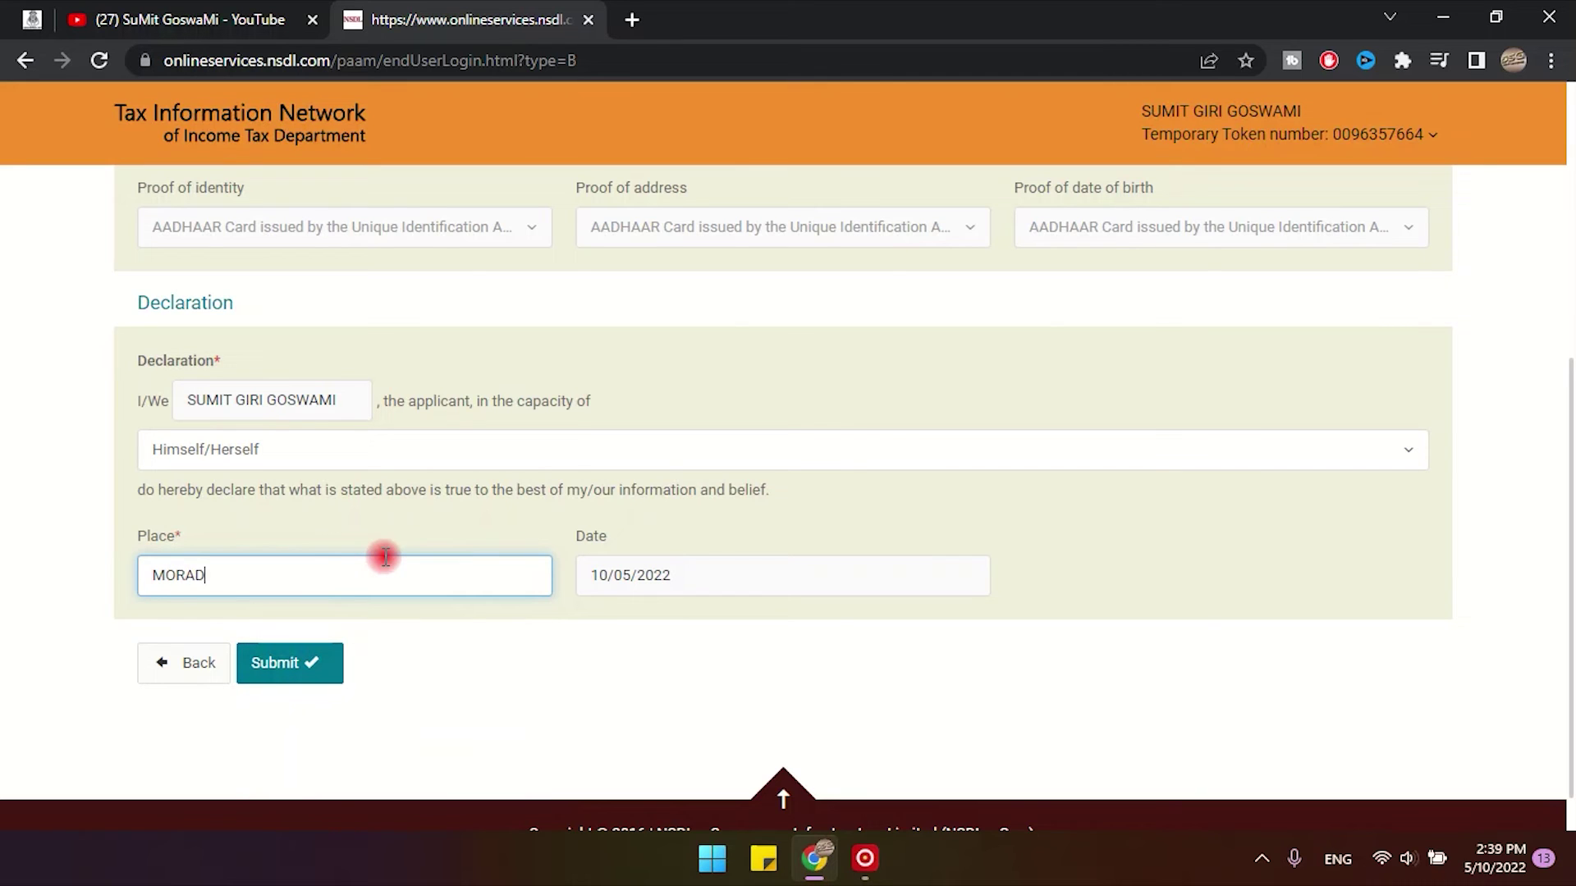
type("ABAD")
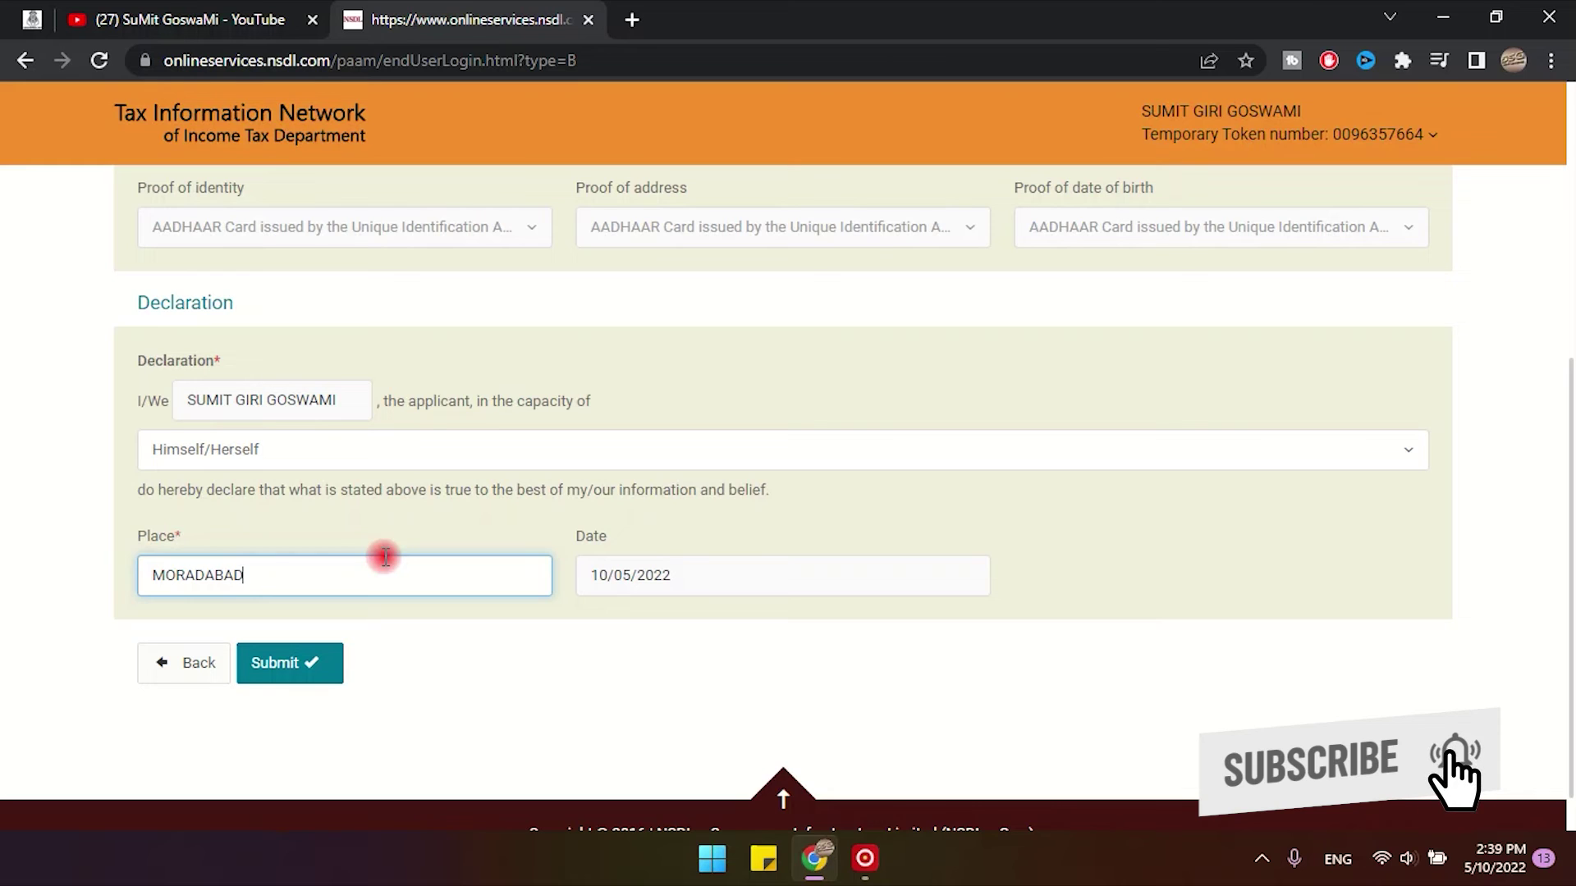
left_click(621, 591)
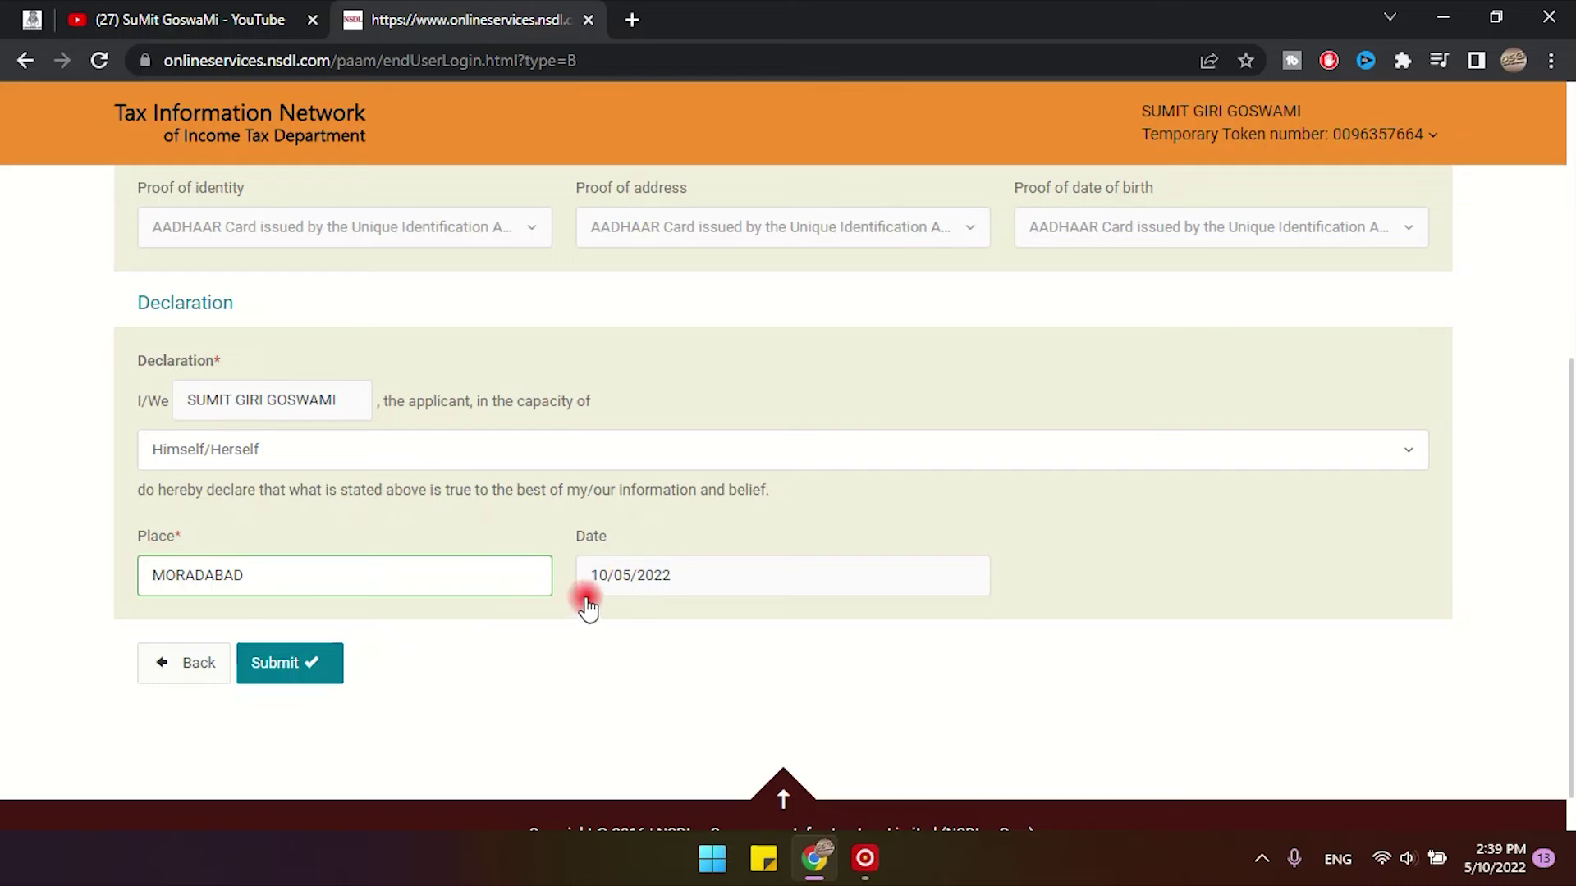
left_click(297, 678)
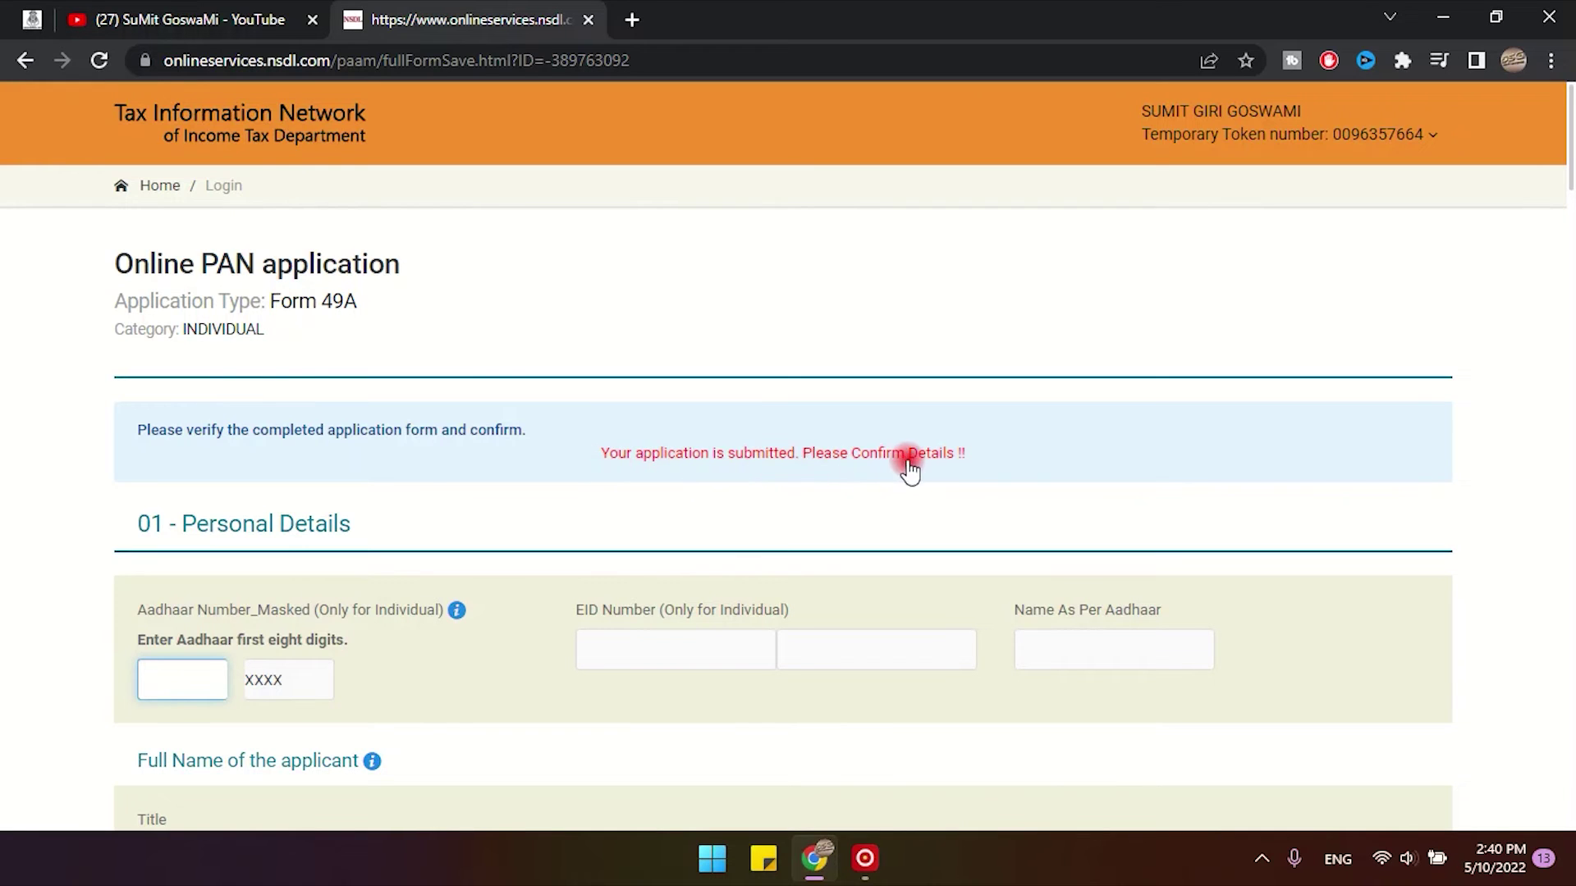
Enter the first eight digits of the applicant's Aadhaar number in the confirmation form's Personal Details.
scroll(468, 553, "down", 3)
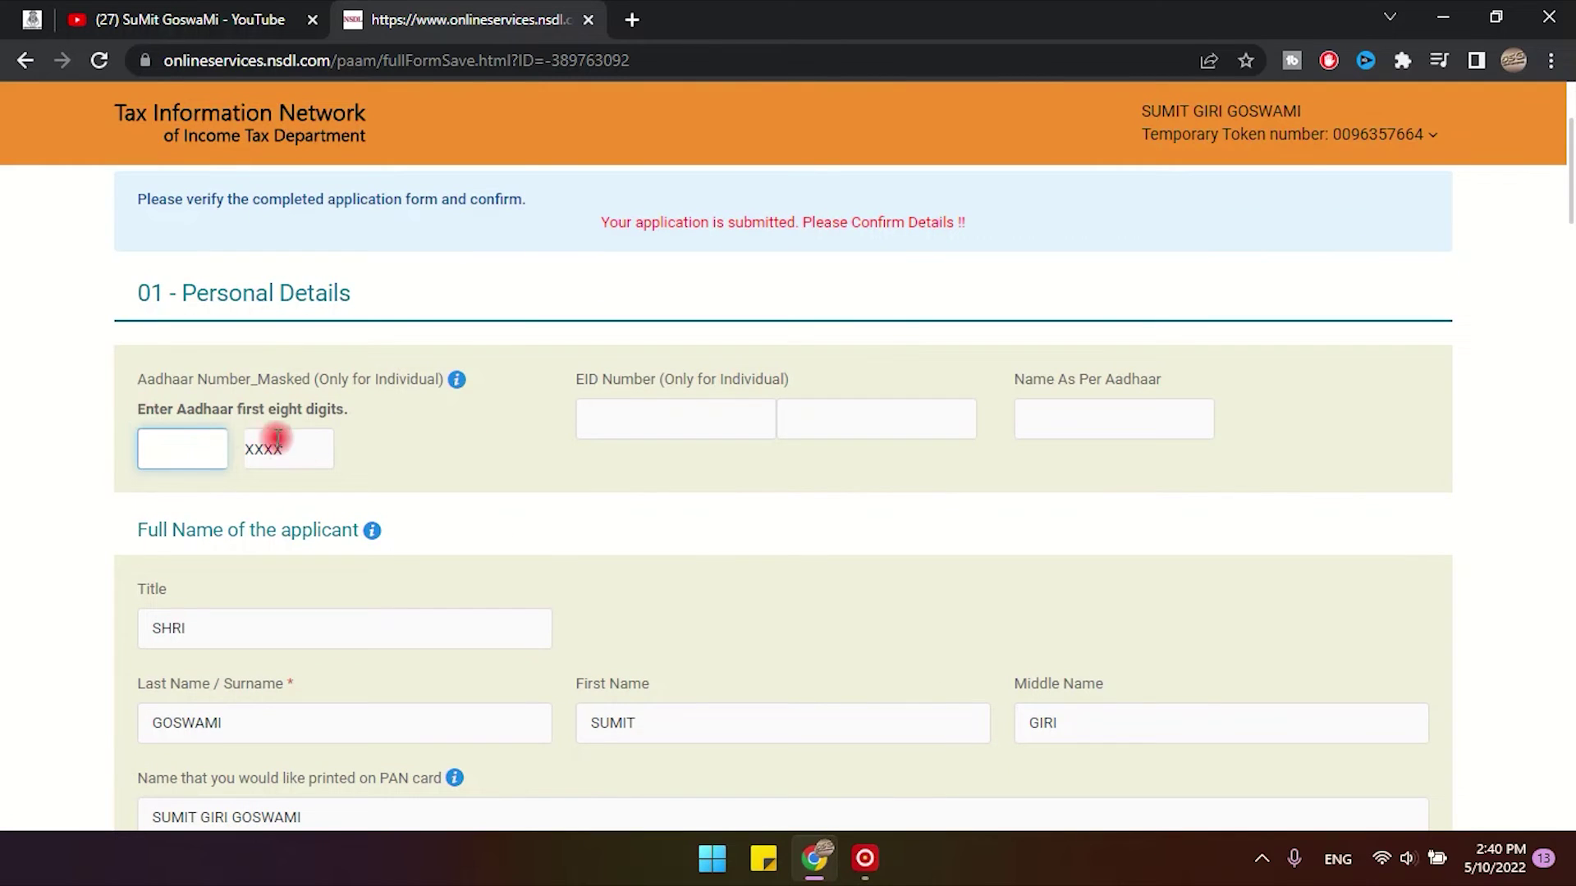
left_click_drag(309, 450, 246, 450)
left_click(428, 450)
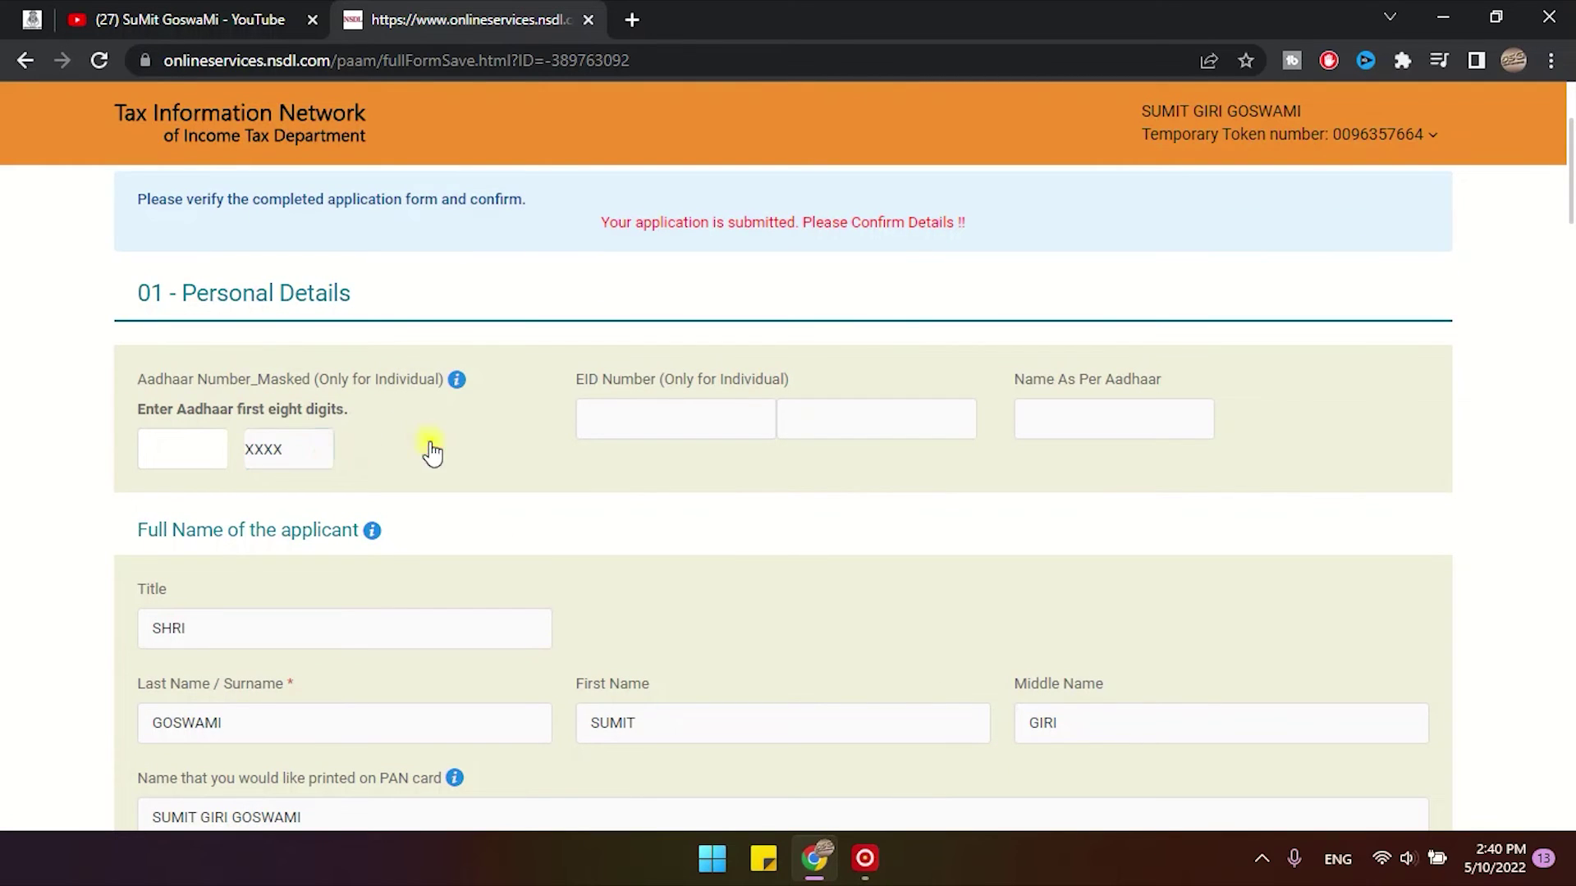
left_click(190, 446)
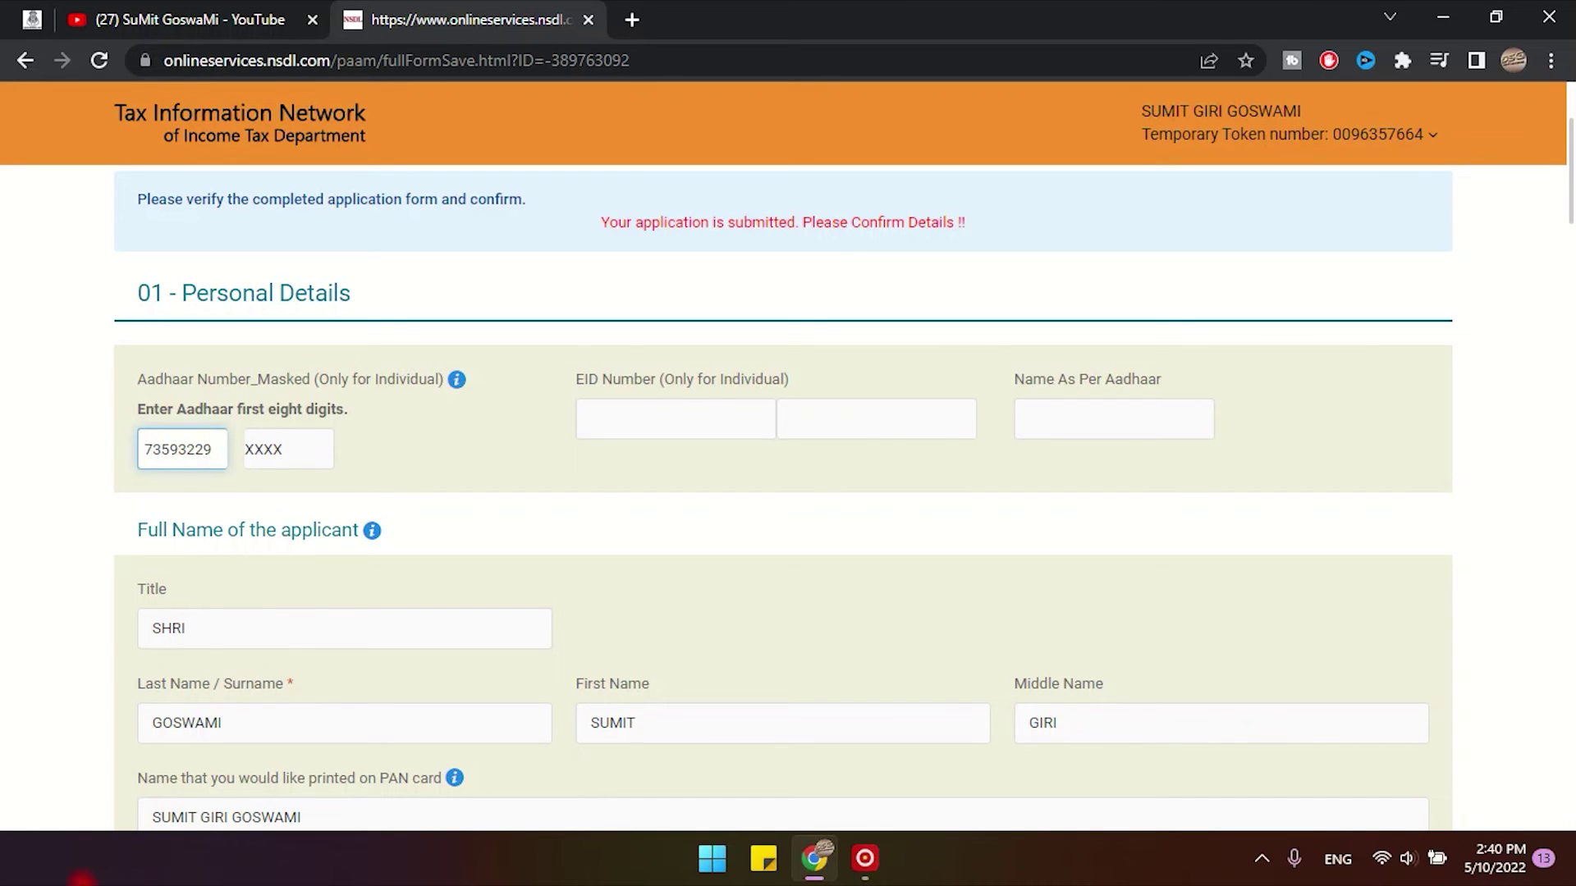
left_click(611, 488)
Review the personal, contact, AO code, document and declaration details in the confirmation form, and proceed with the application.
scroll(637, 489, "down", 7)
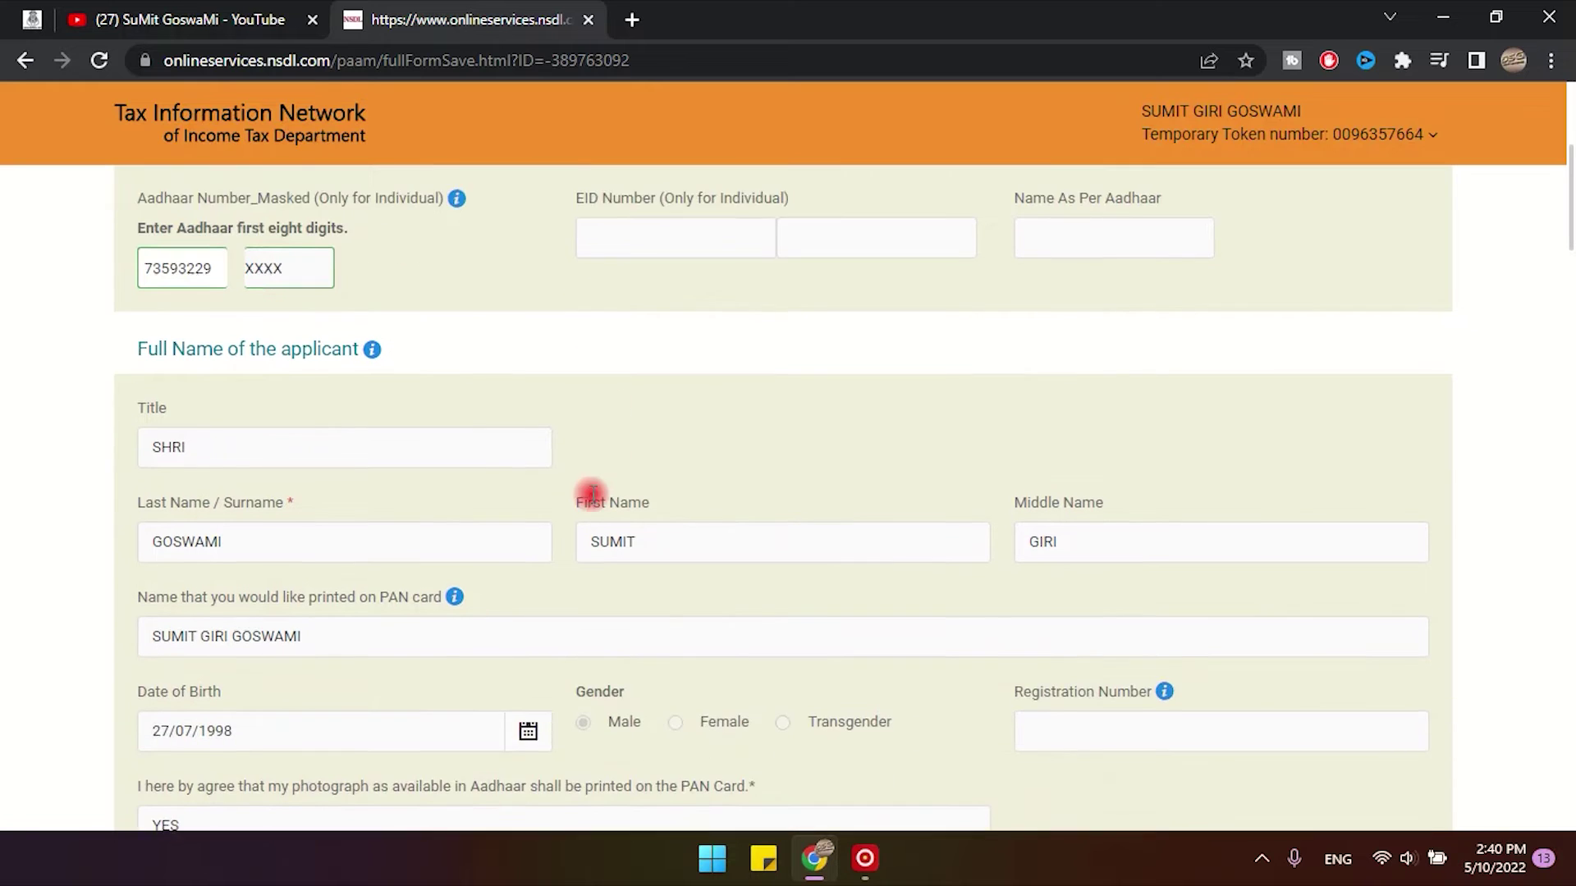
scroll(698, 406, "down", 4)
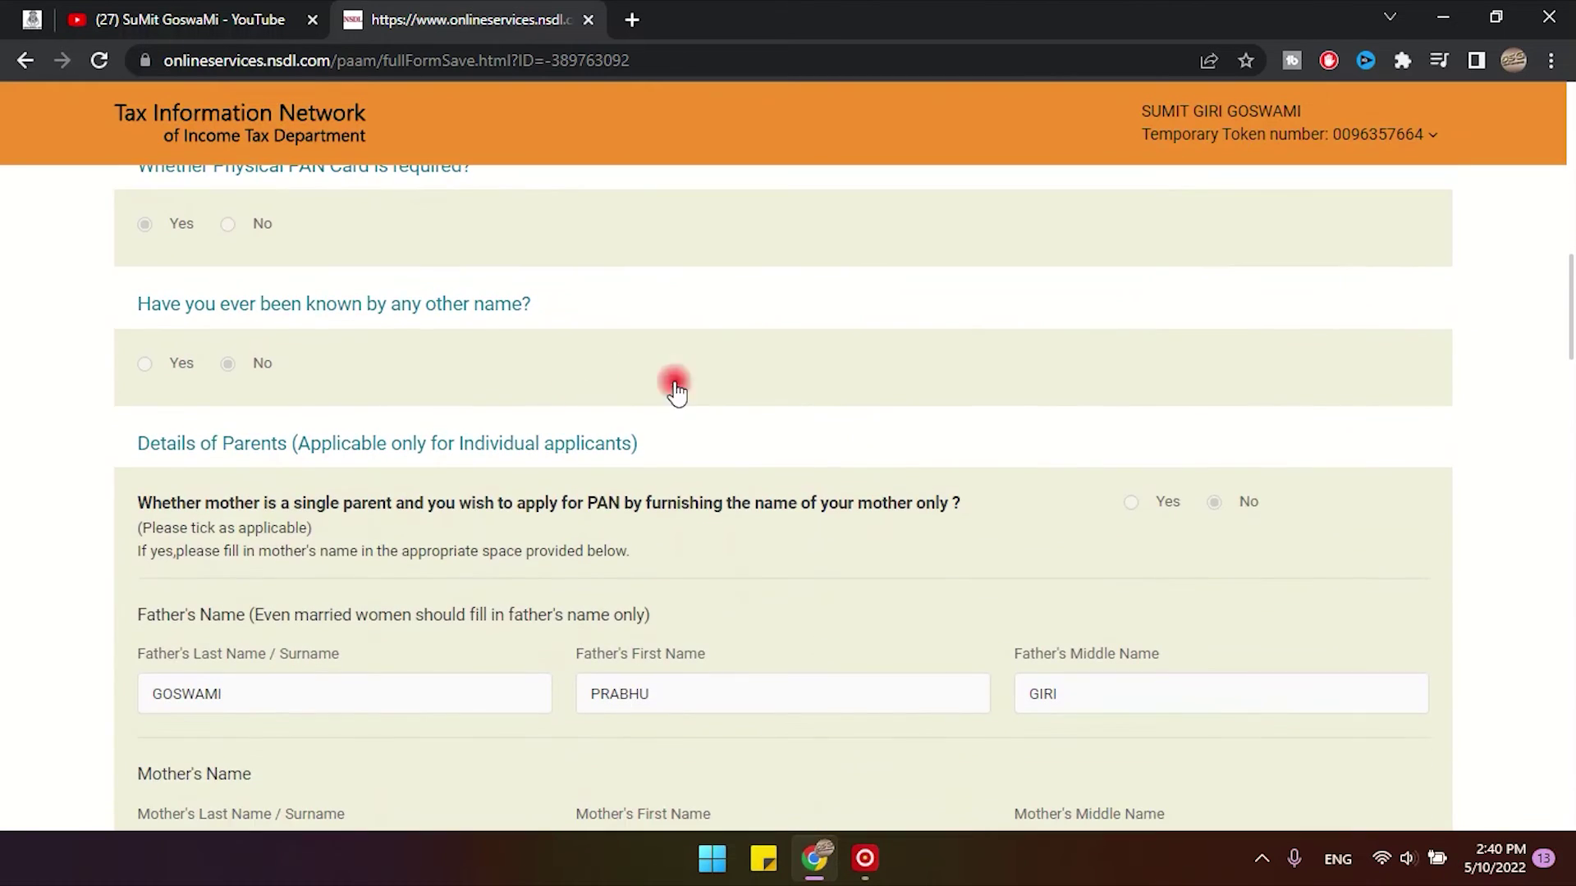
scroll(835, 502, "down", 4)
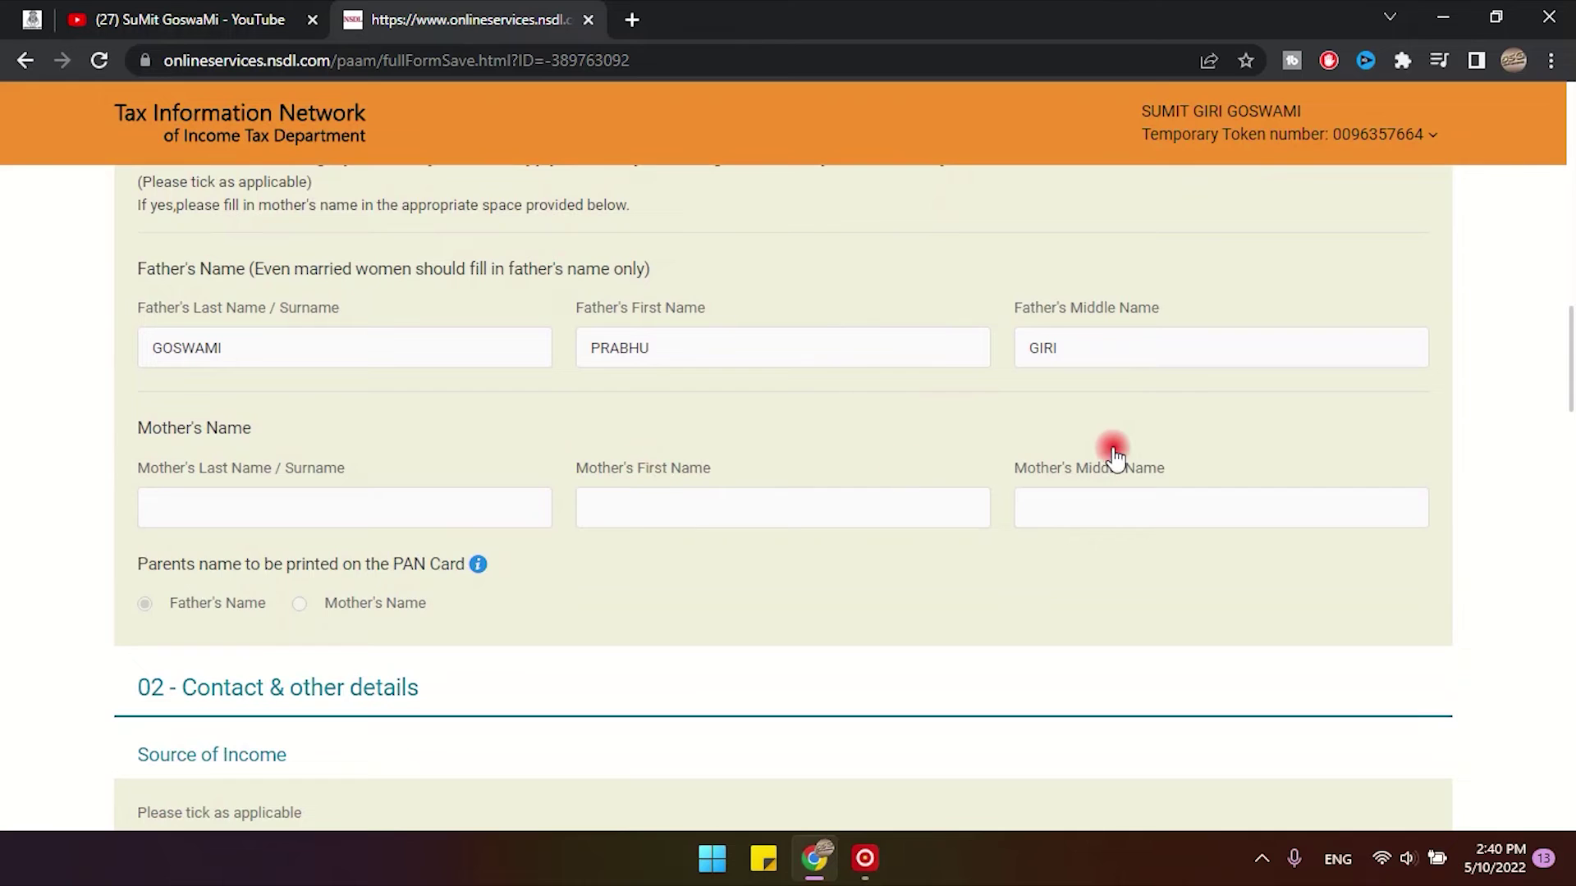
scroll(1090, 450, "down", 4)
scroll(831, 462, "down", 3)
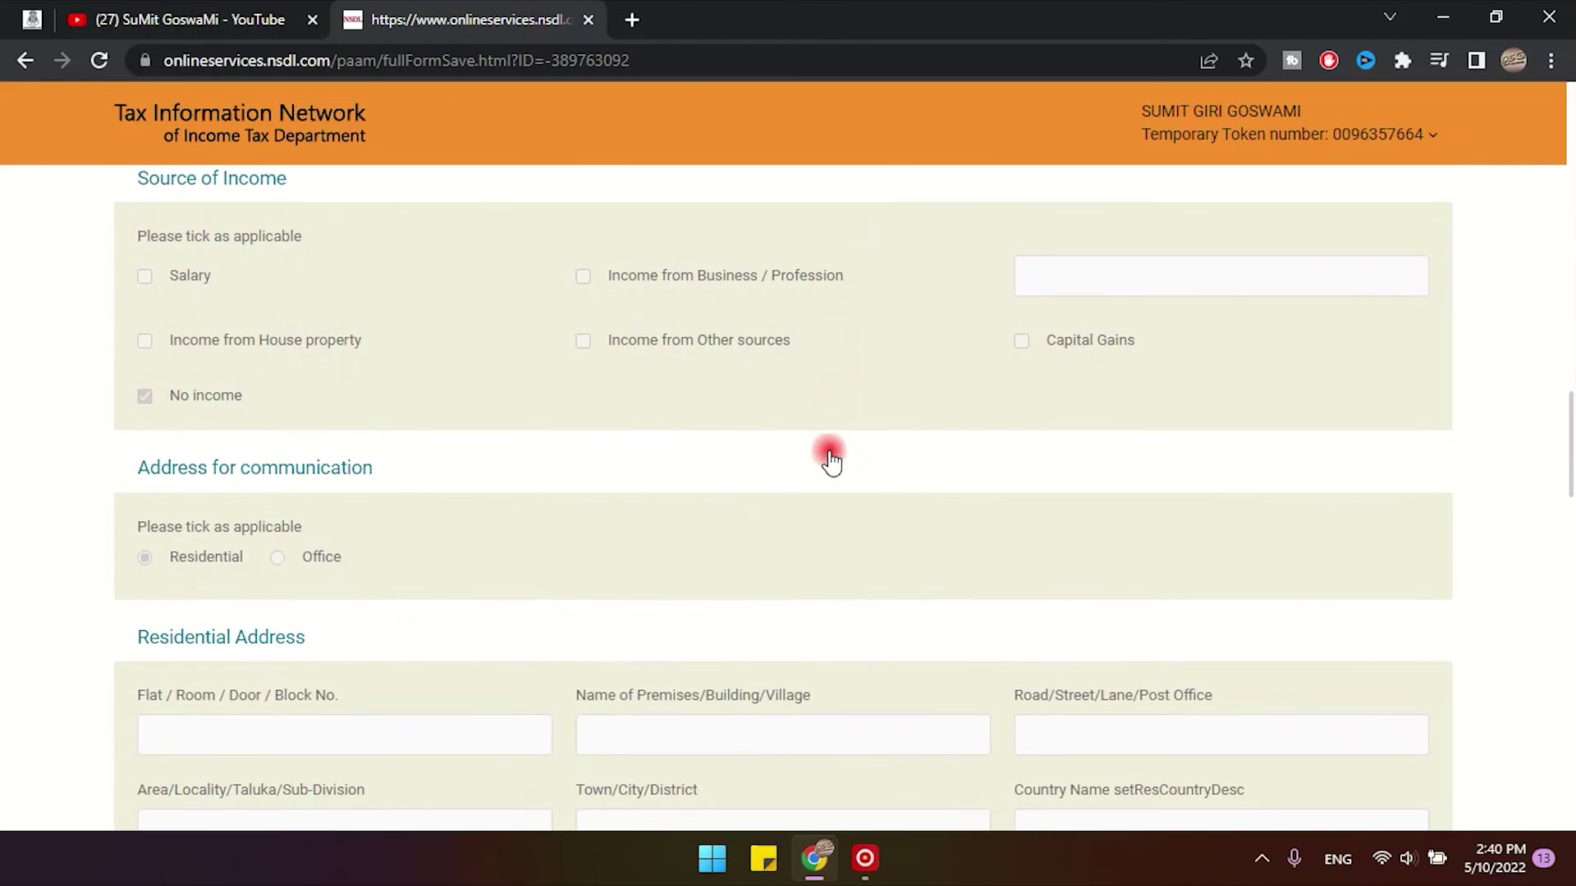
scroll(837, 456, "down", 3)
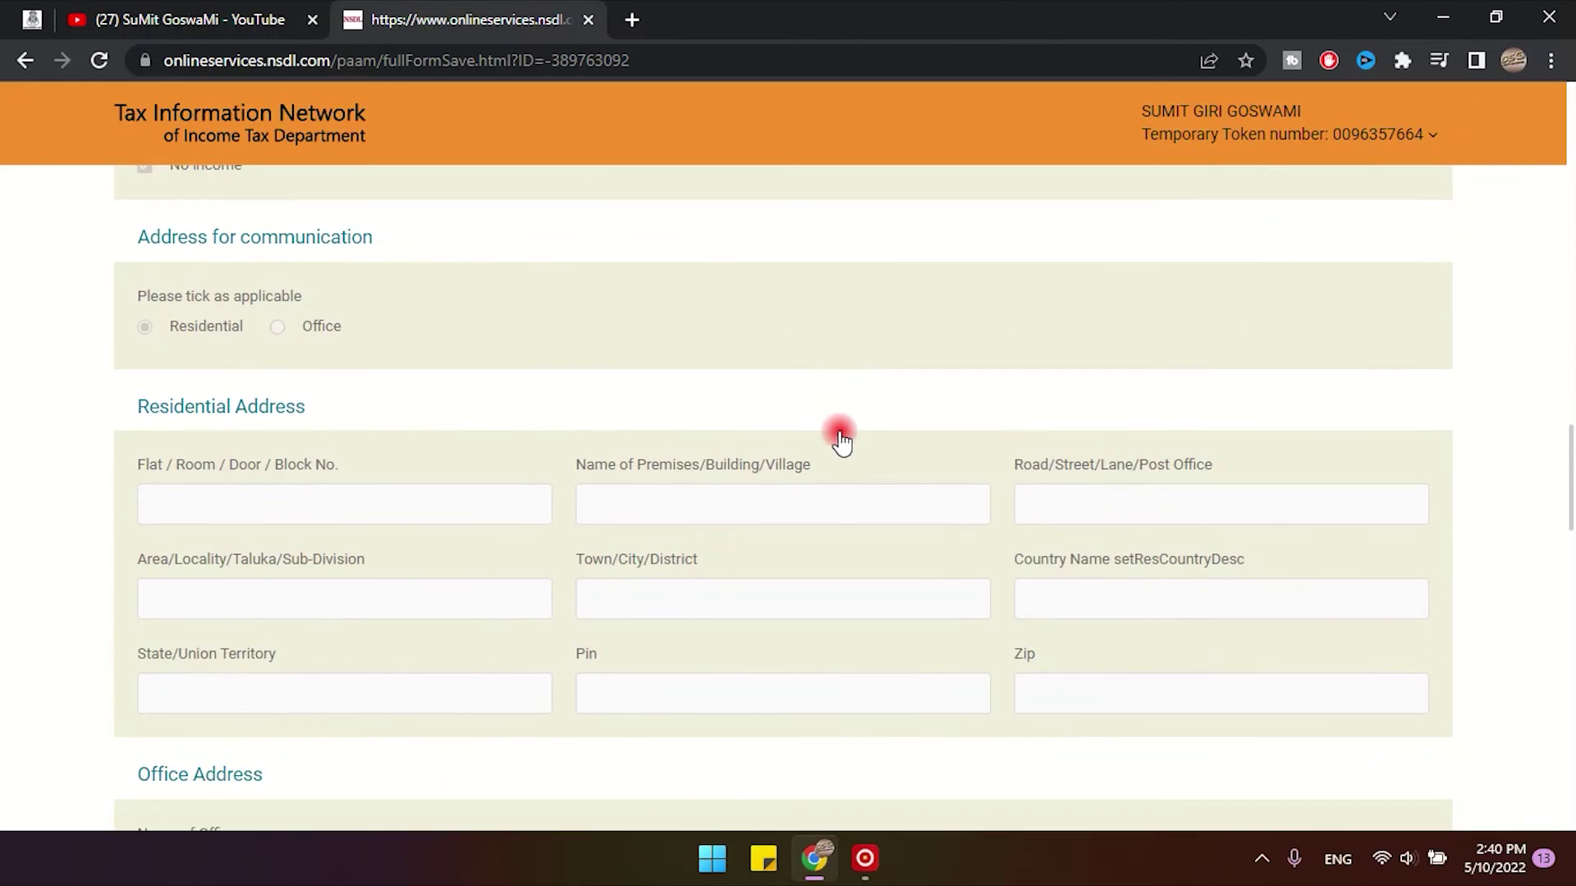
scroll(849, 442, "down", 3)
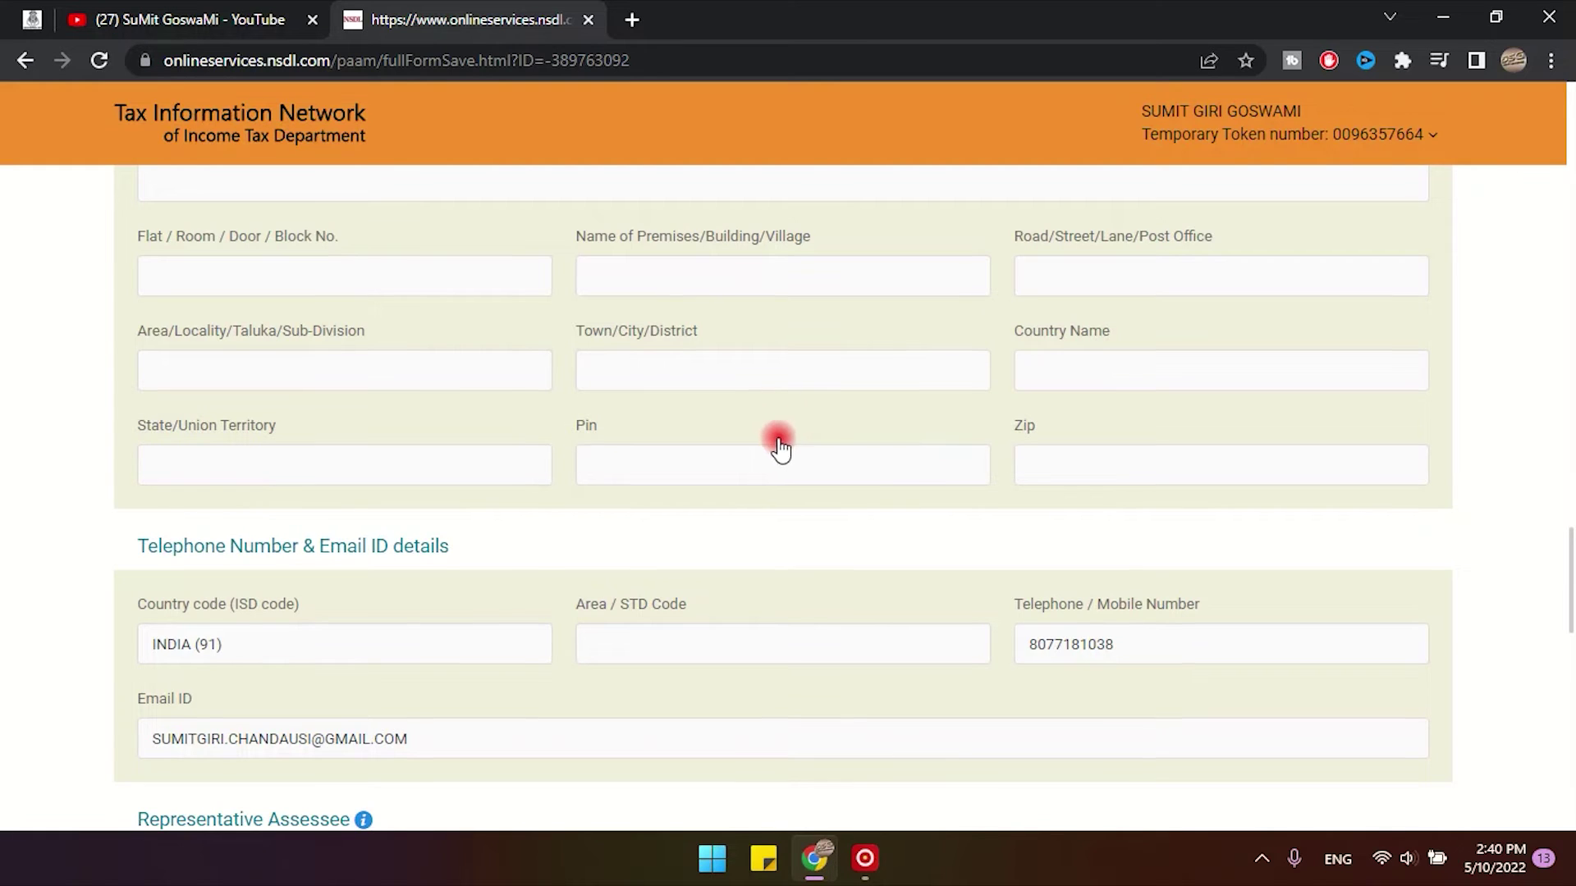
scroll(755, 447, "down", 6)
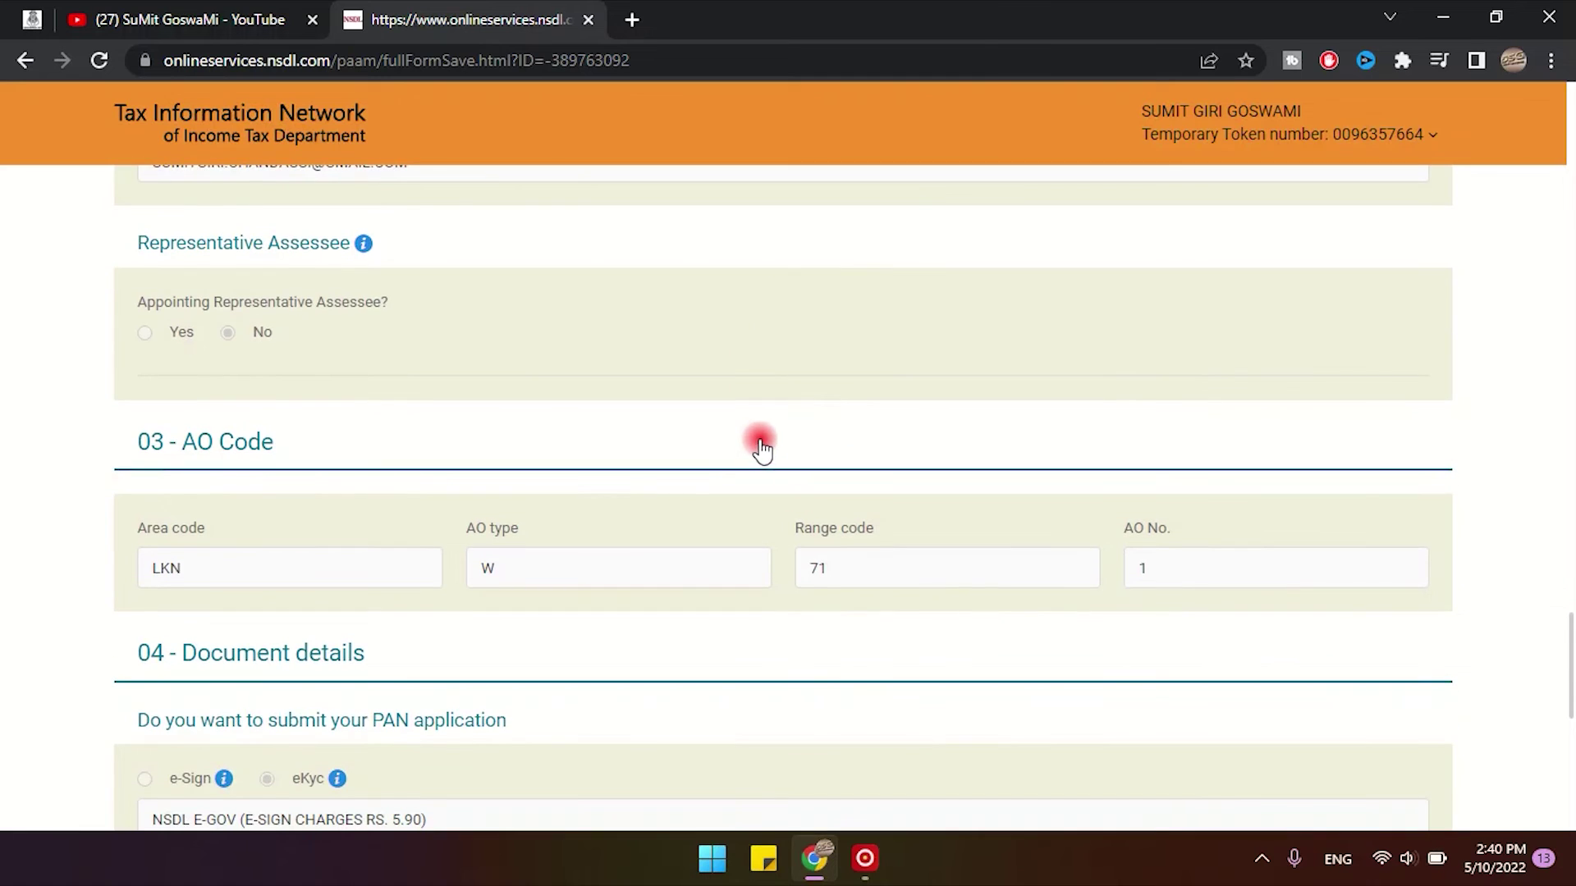
scroll(760, 447, "down", 10)
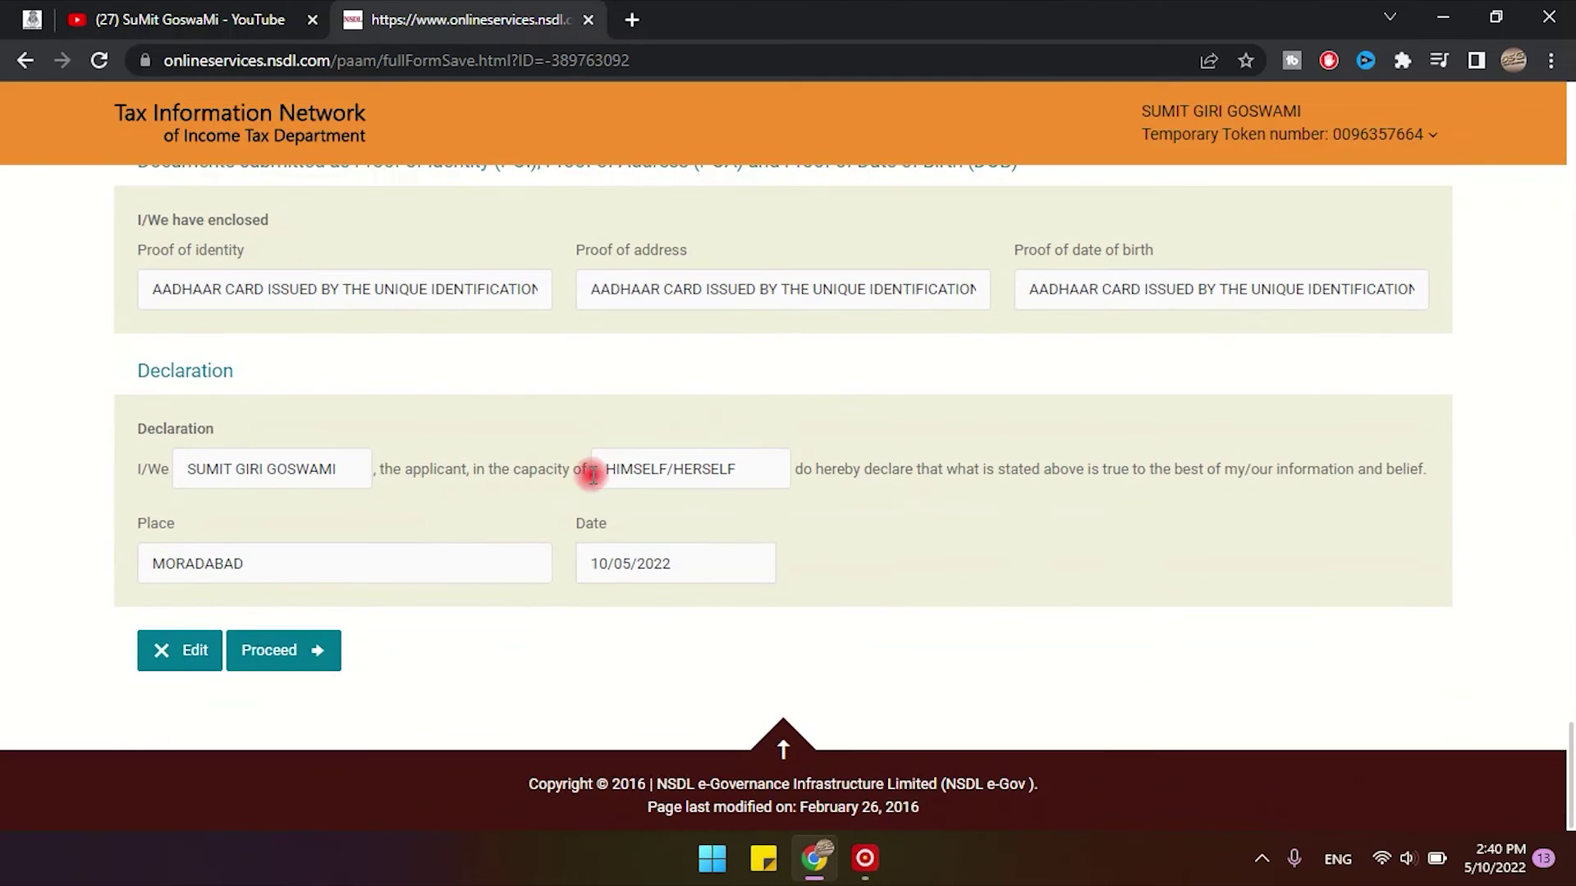
left_click(311, 655)
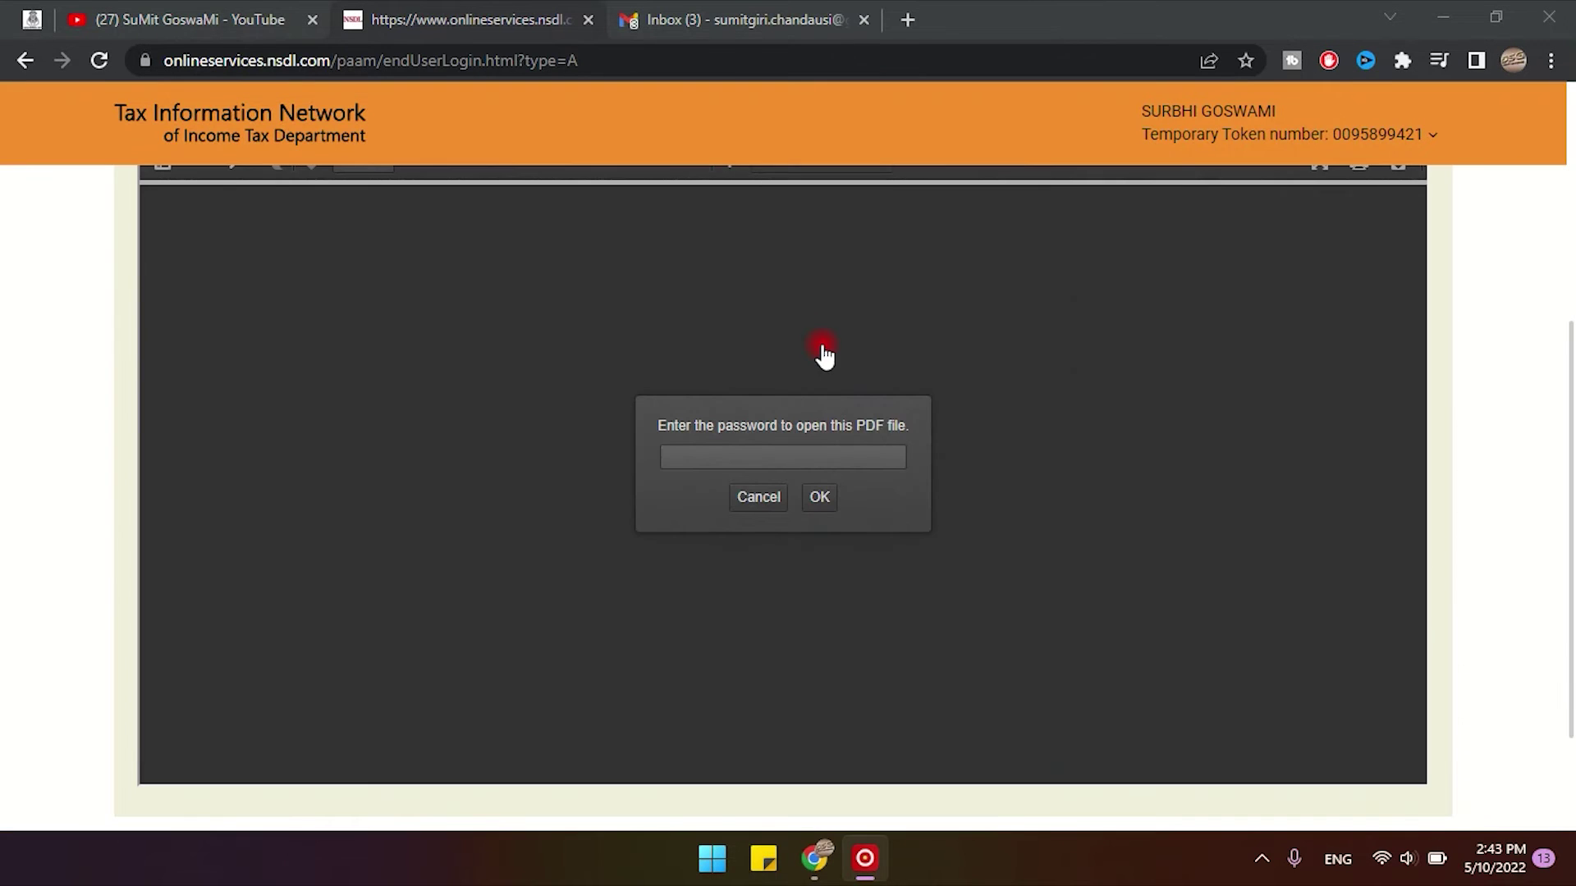
Check the password format on the Acknowledgement page and unlock the acknowledgement PDF with the applicant's date-of-birth password.
scroll(1365, 352, "up", 5)
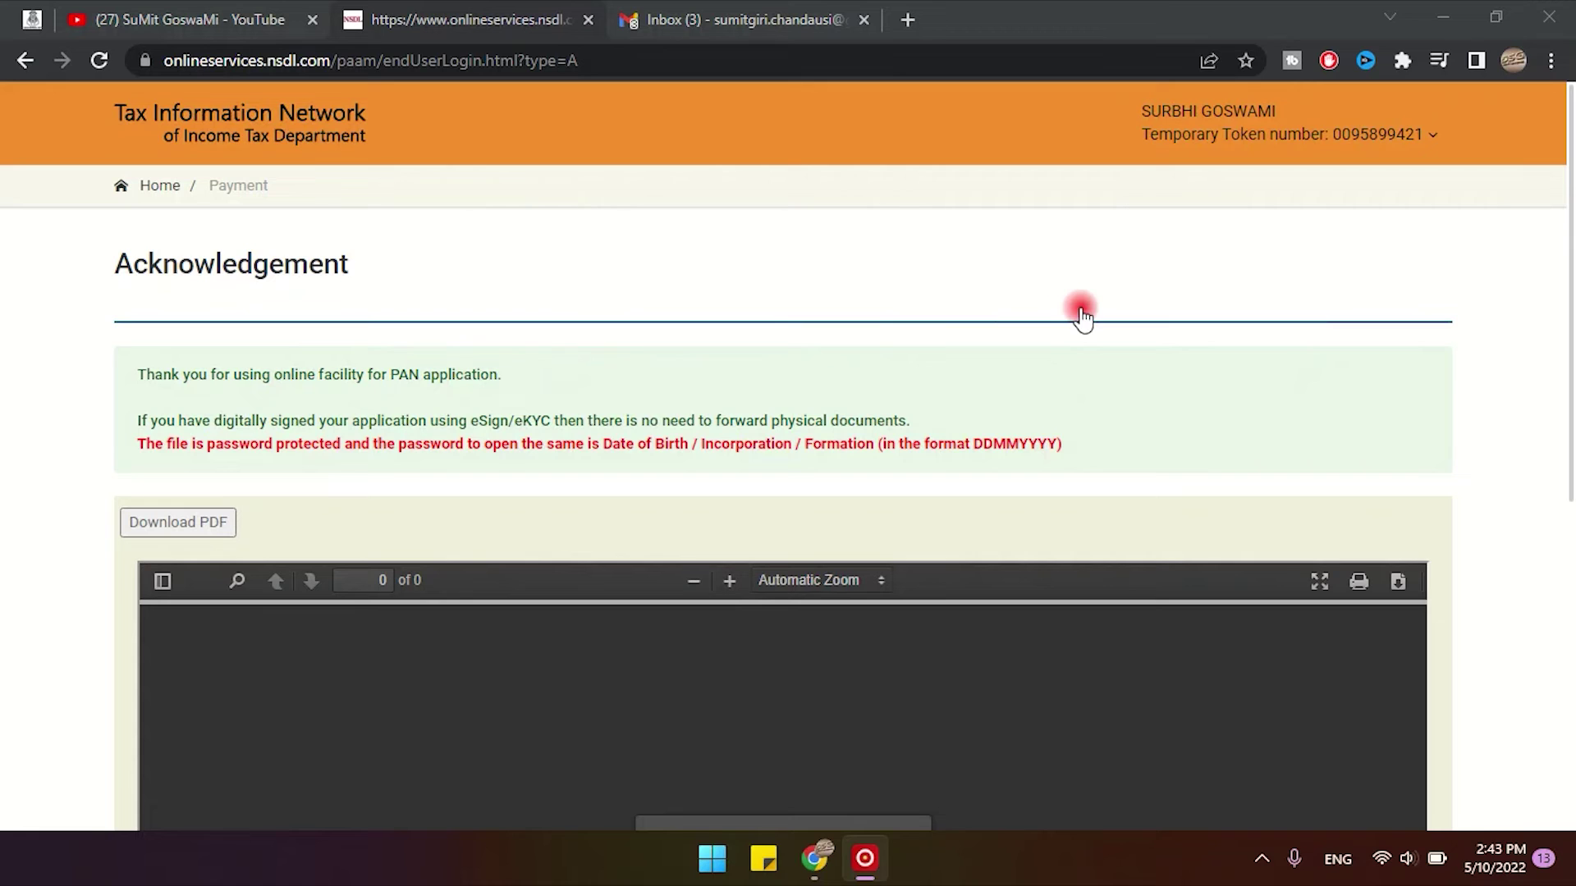
scroll(1067, 326, "down", 4)
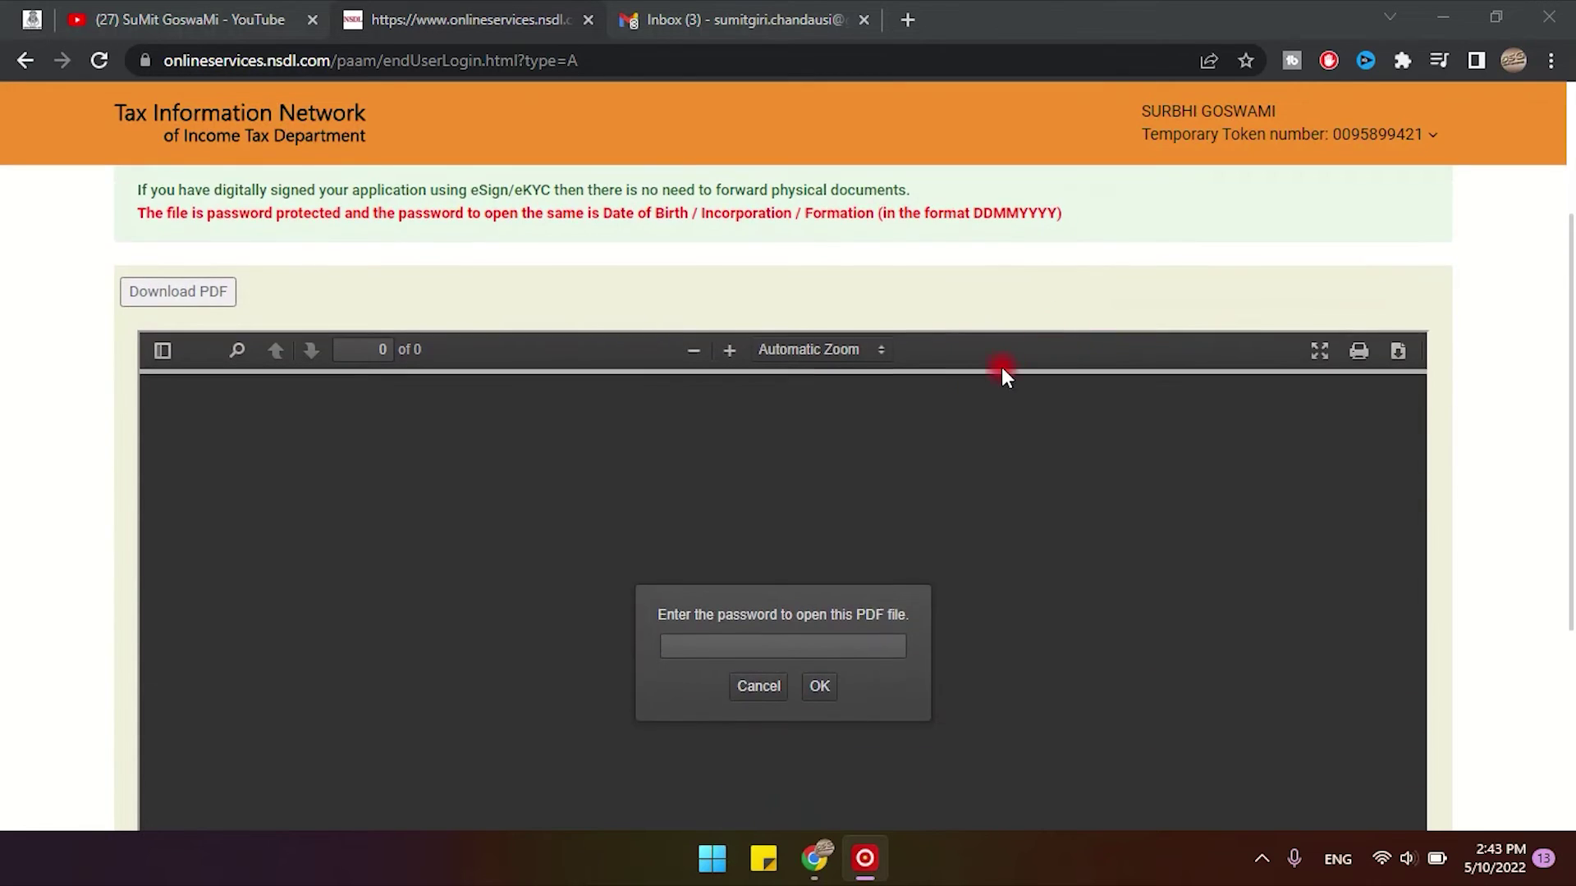
left_click(839, 525)
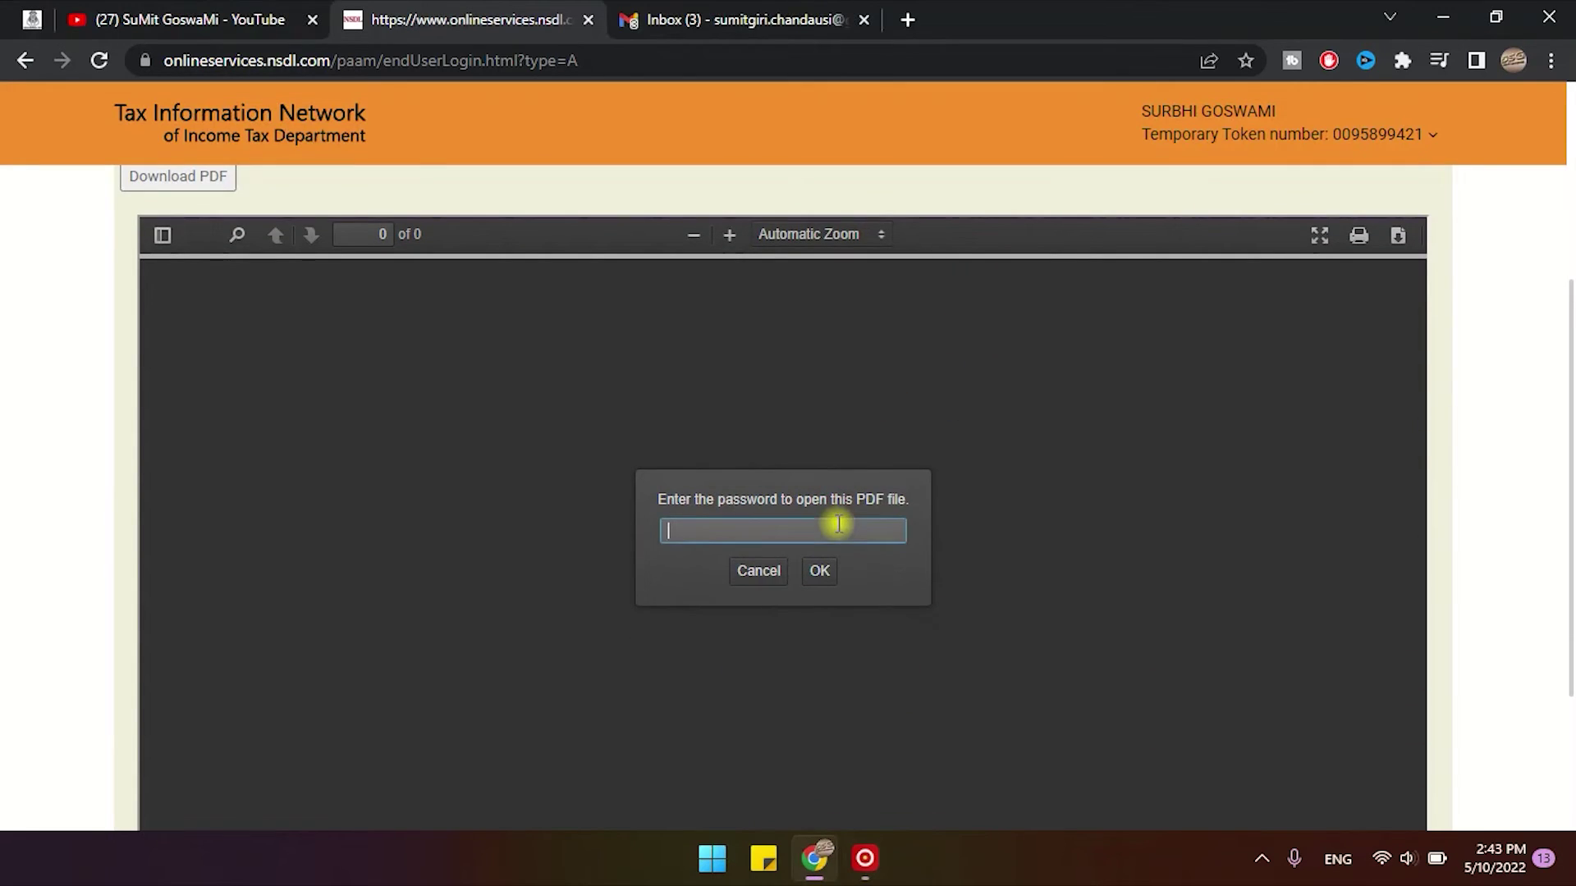
scroll(1140, 399, "up", 4)
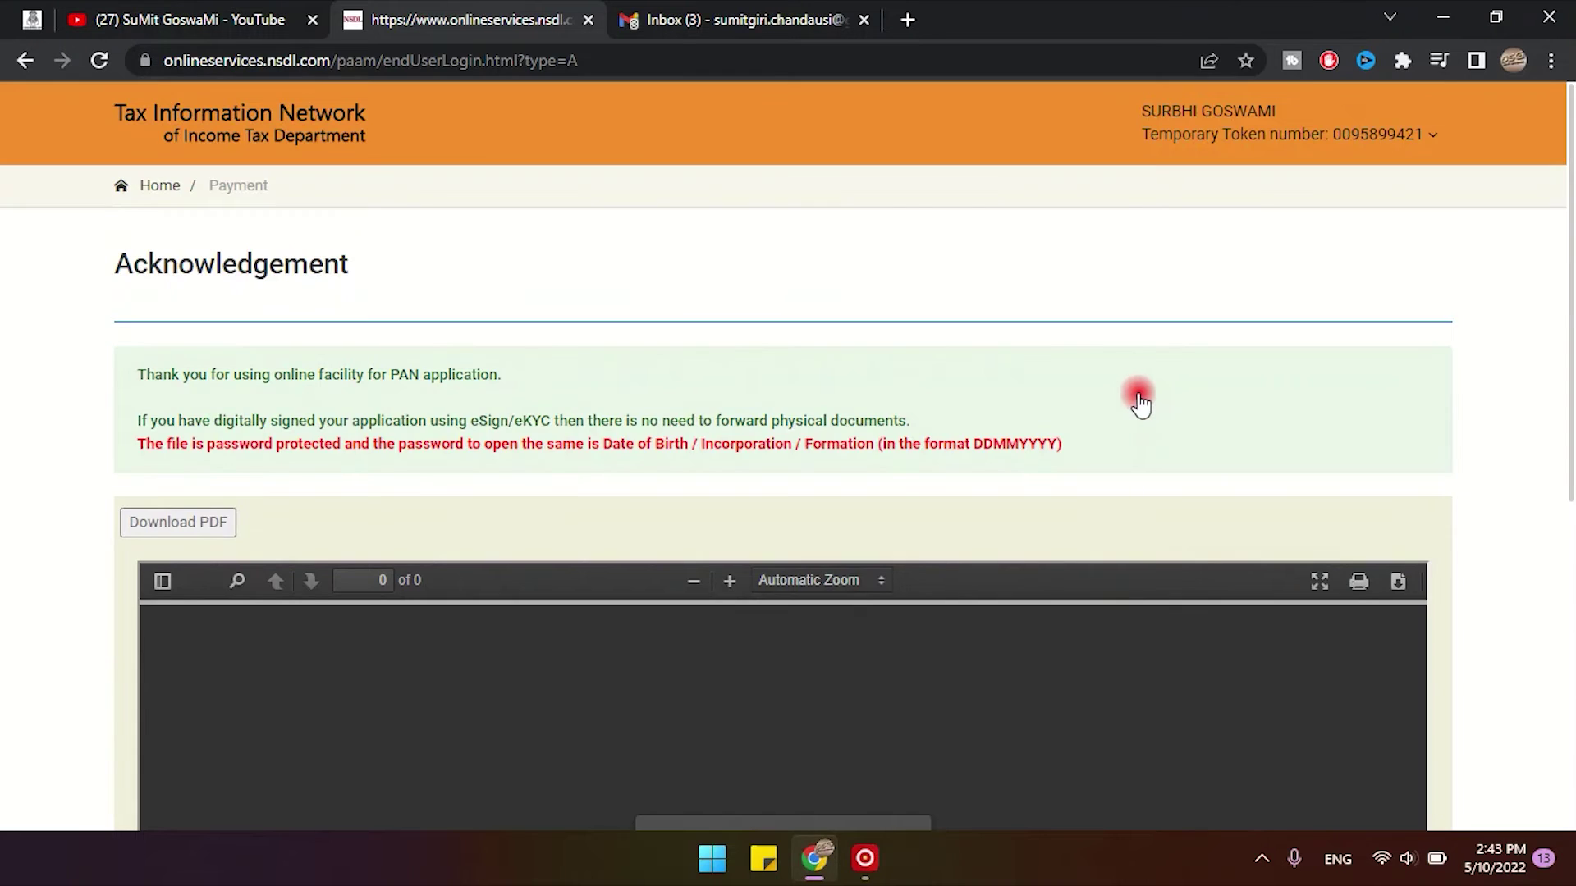
scroll(1120, 399, "down", 4)
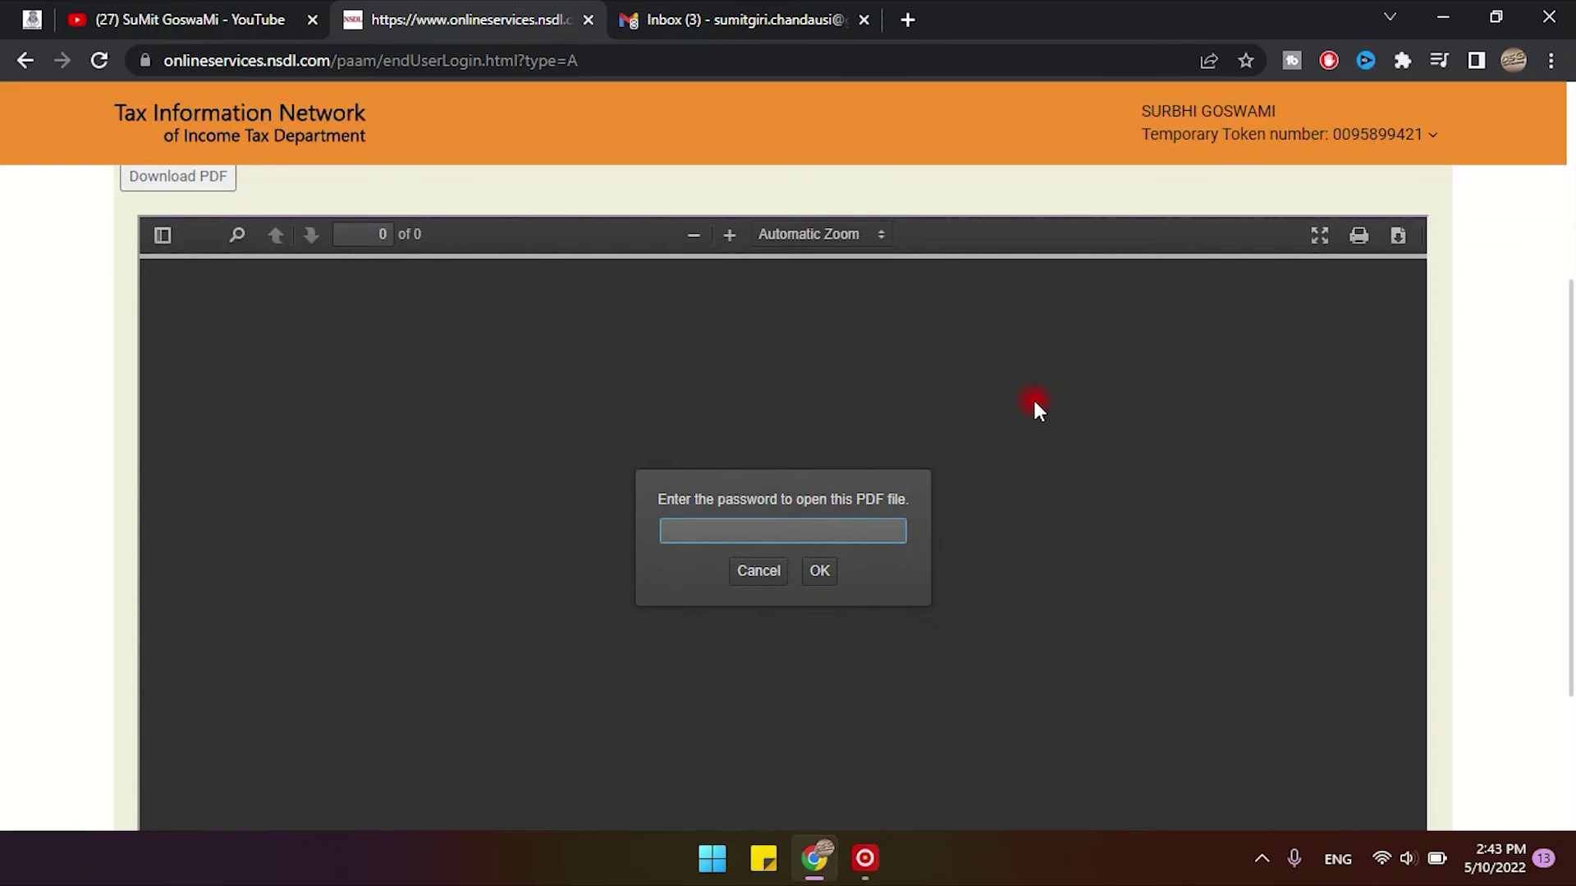
scroll(1034, 402, "up", 4)
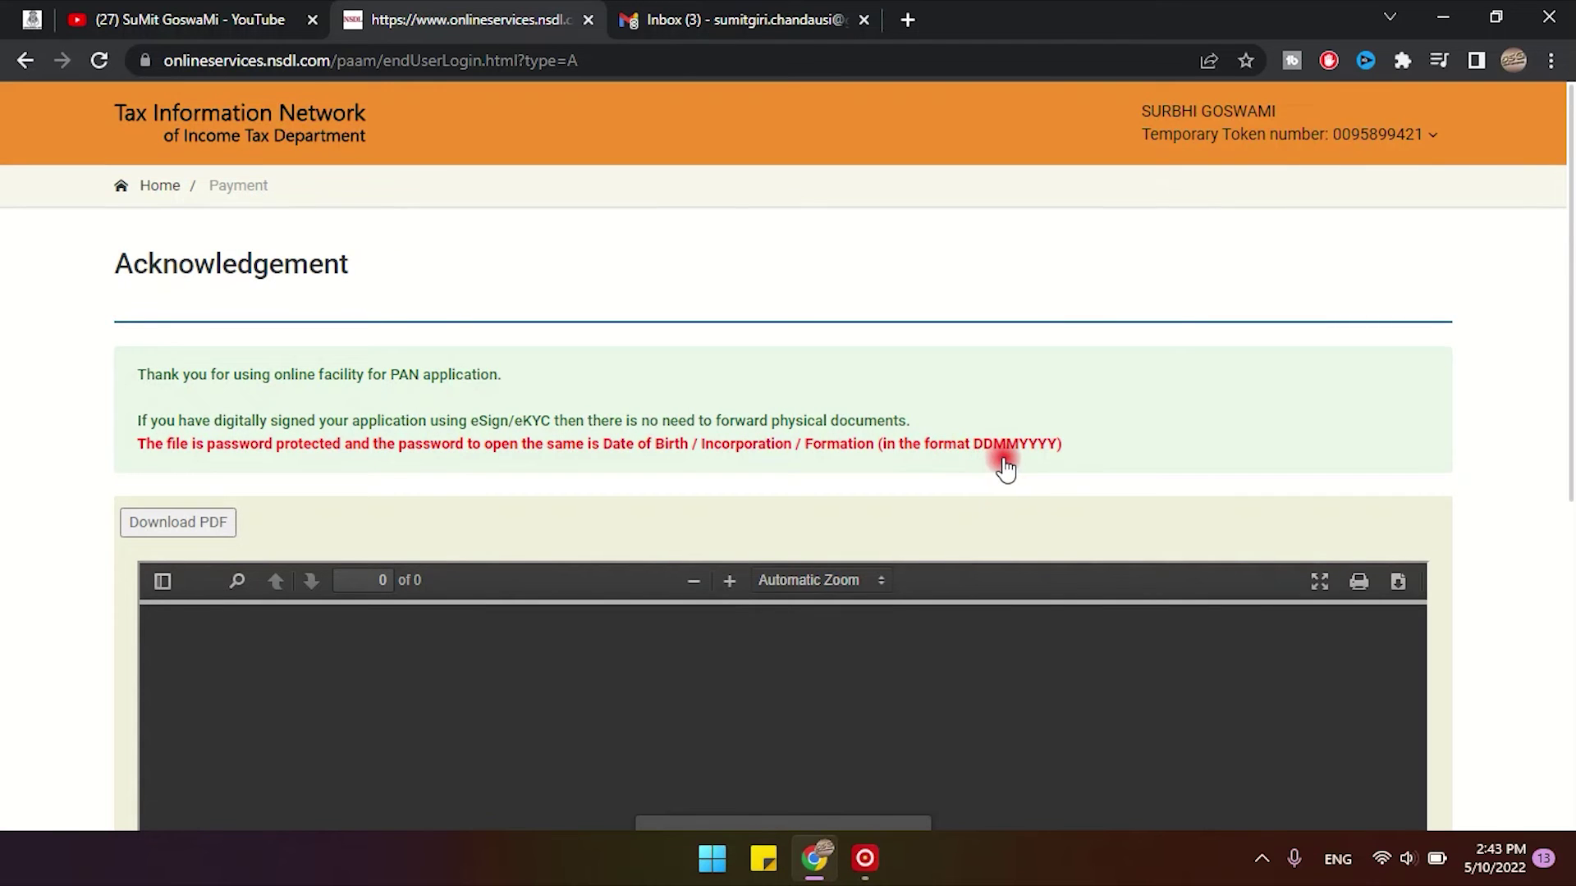
scroll(903, 607, "down", 3)
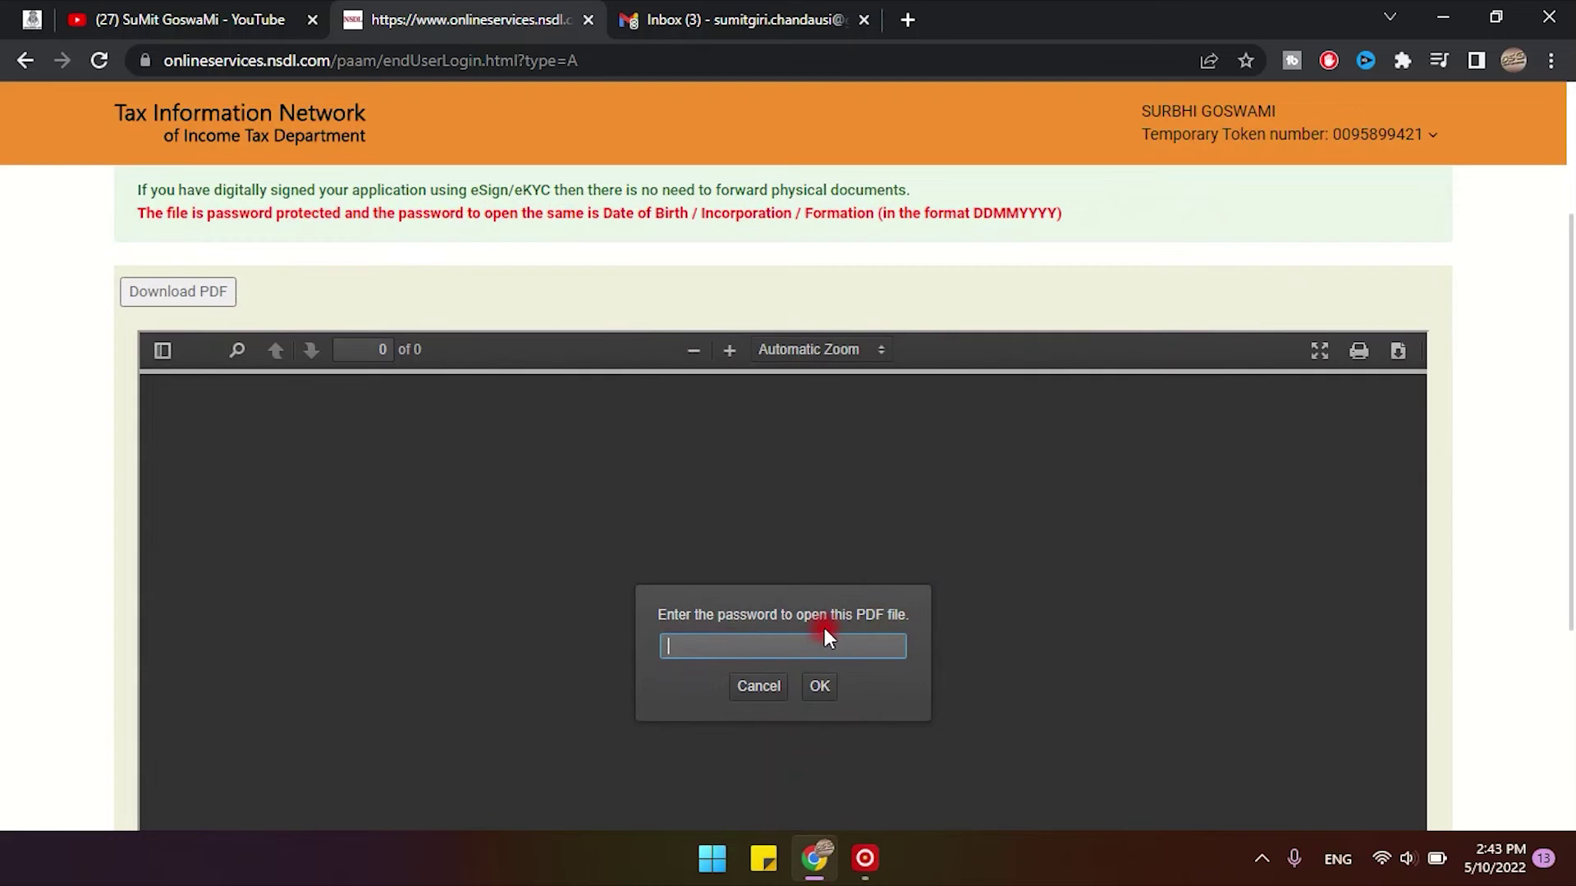
left_click(809, 643)
key("Return")
Review the gender, date of birth, parents' details and residence address in the acknowledgement PDF.
scroll(1111, 465, "down", 8)
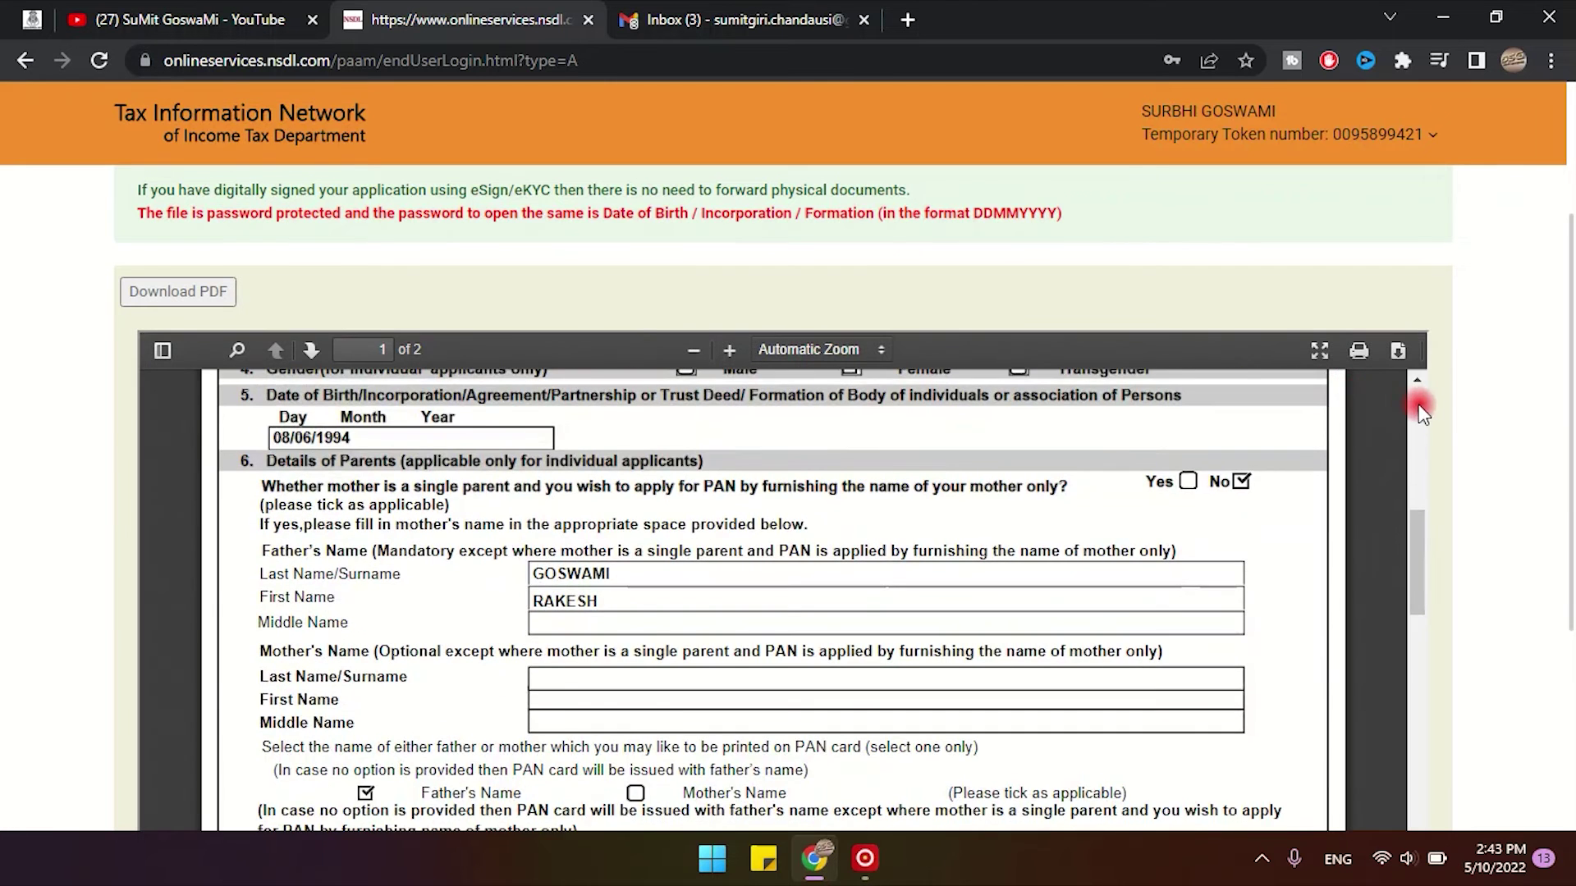
scroll(1422, 413, "down", 8)
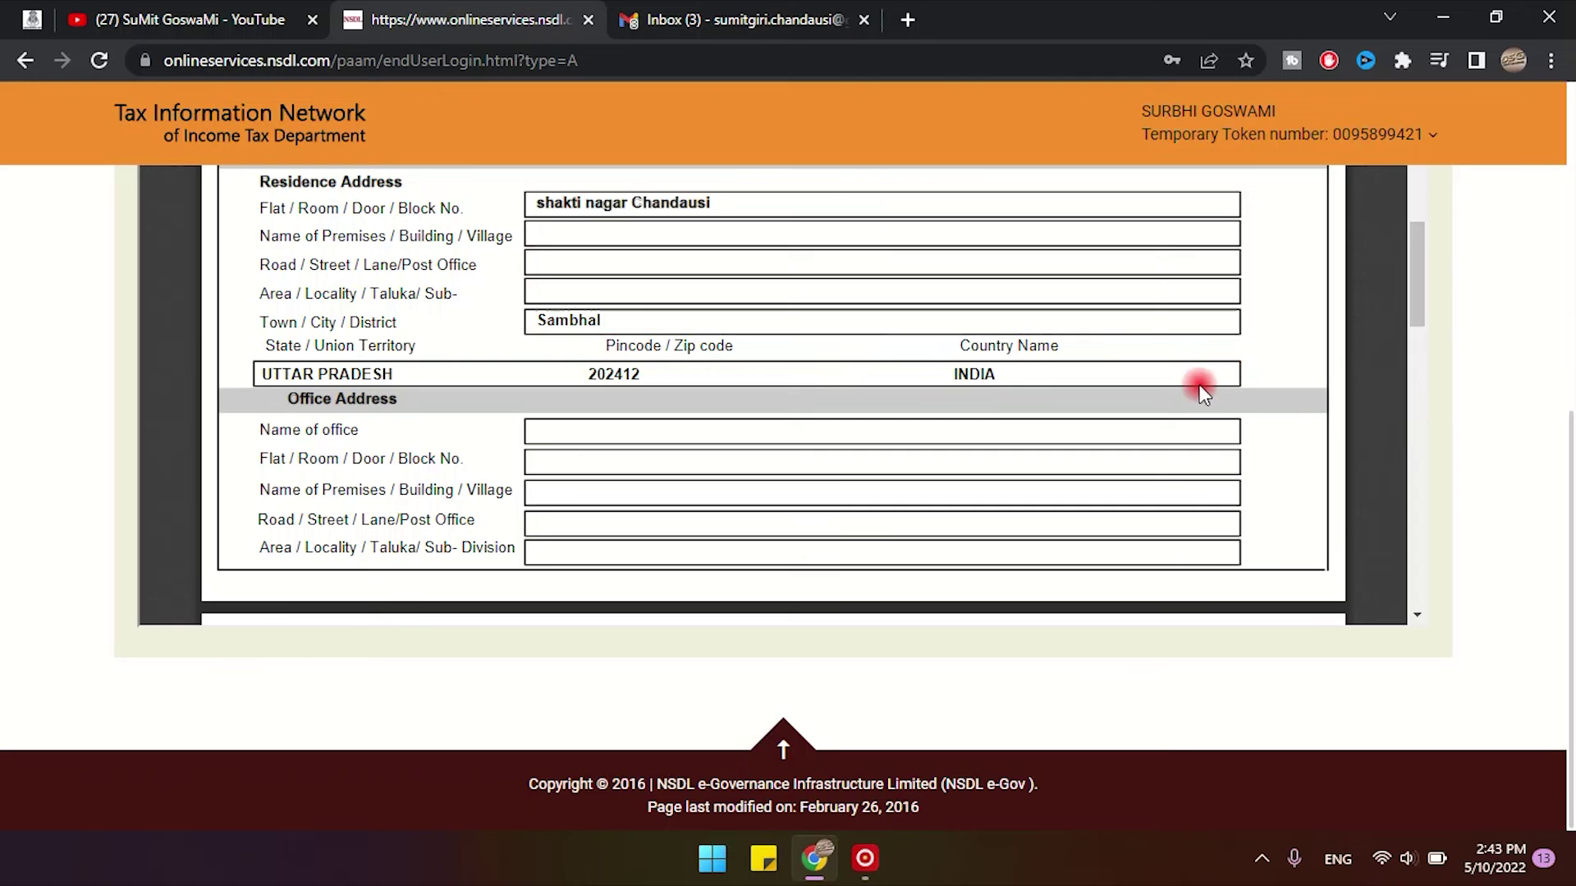
scroll(1215, 379, "up", 3)
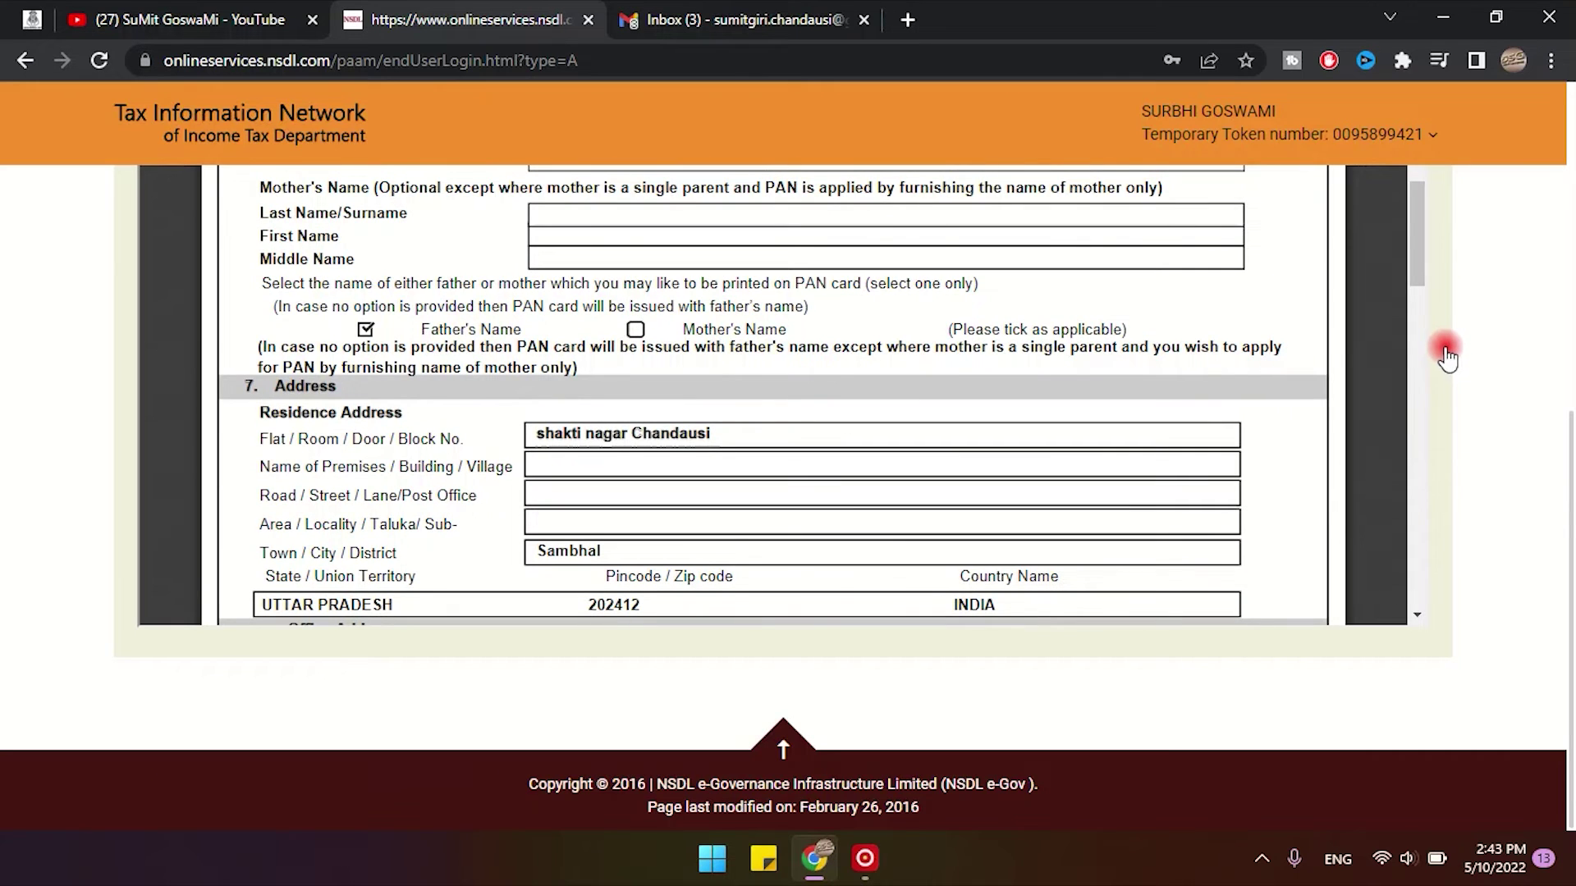
scroll(1449, 367, "up", 5)
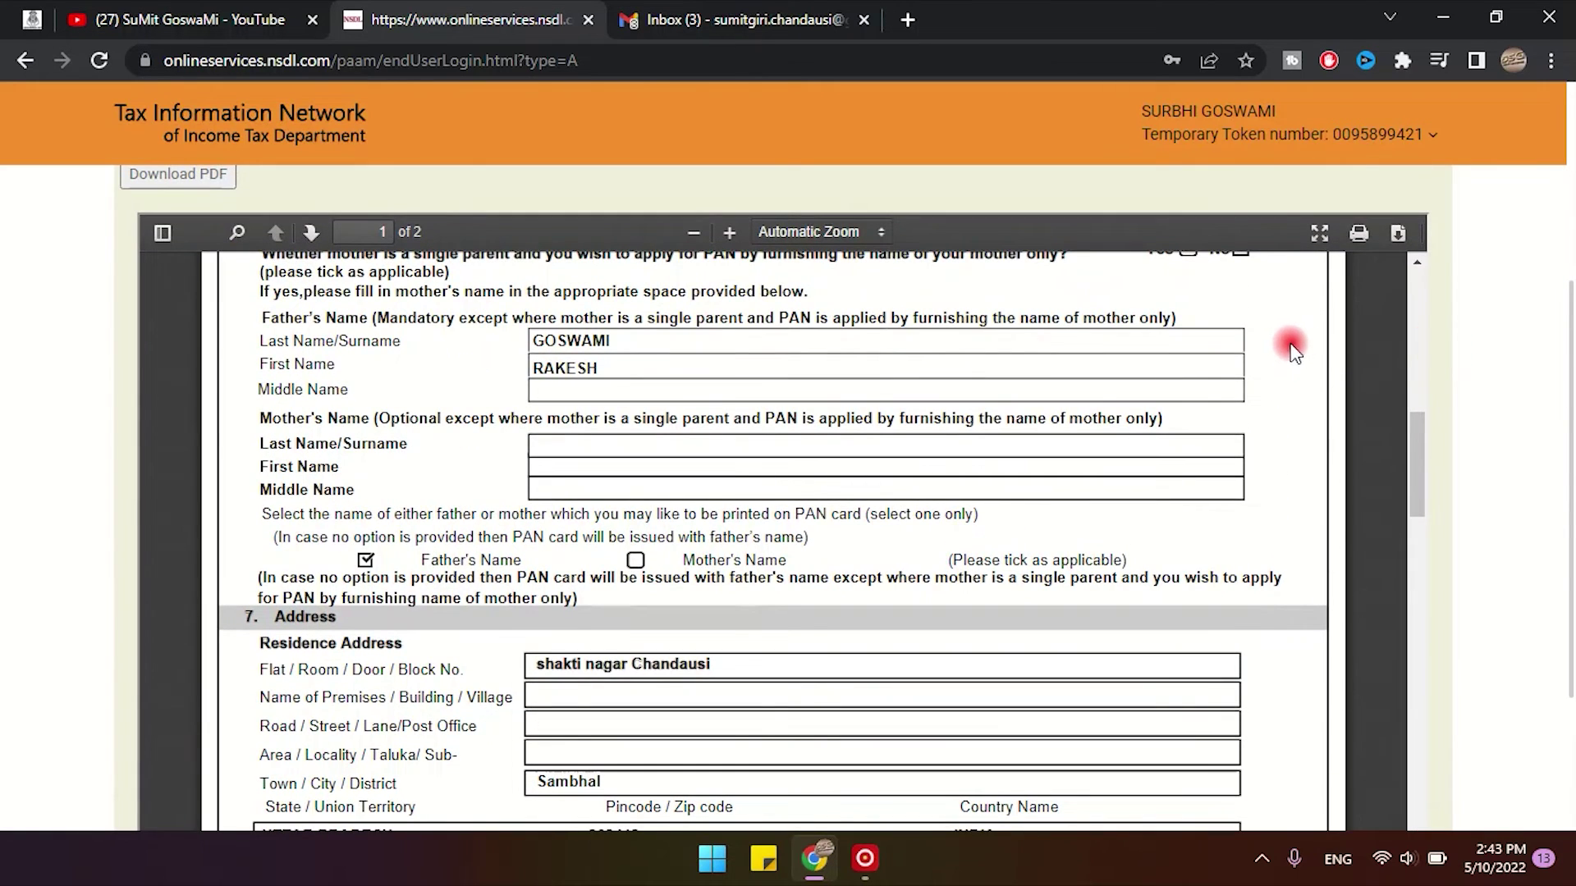
scroll(1244, 266, "up", 4)
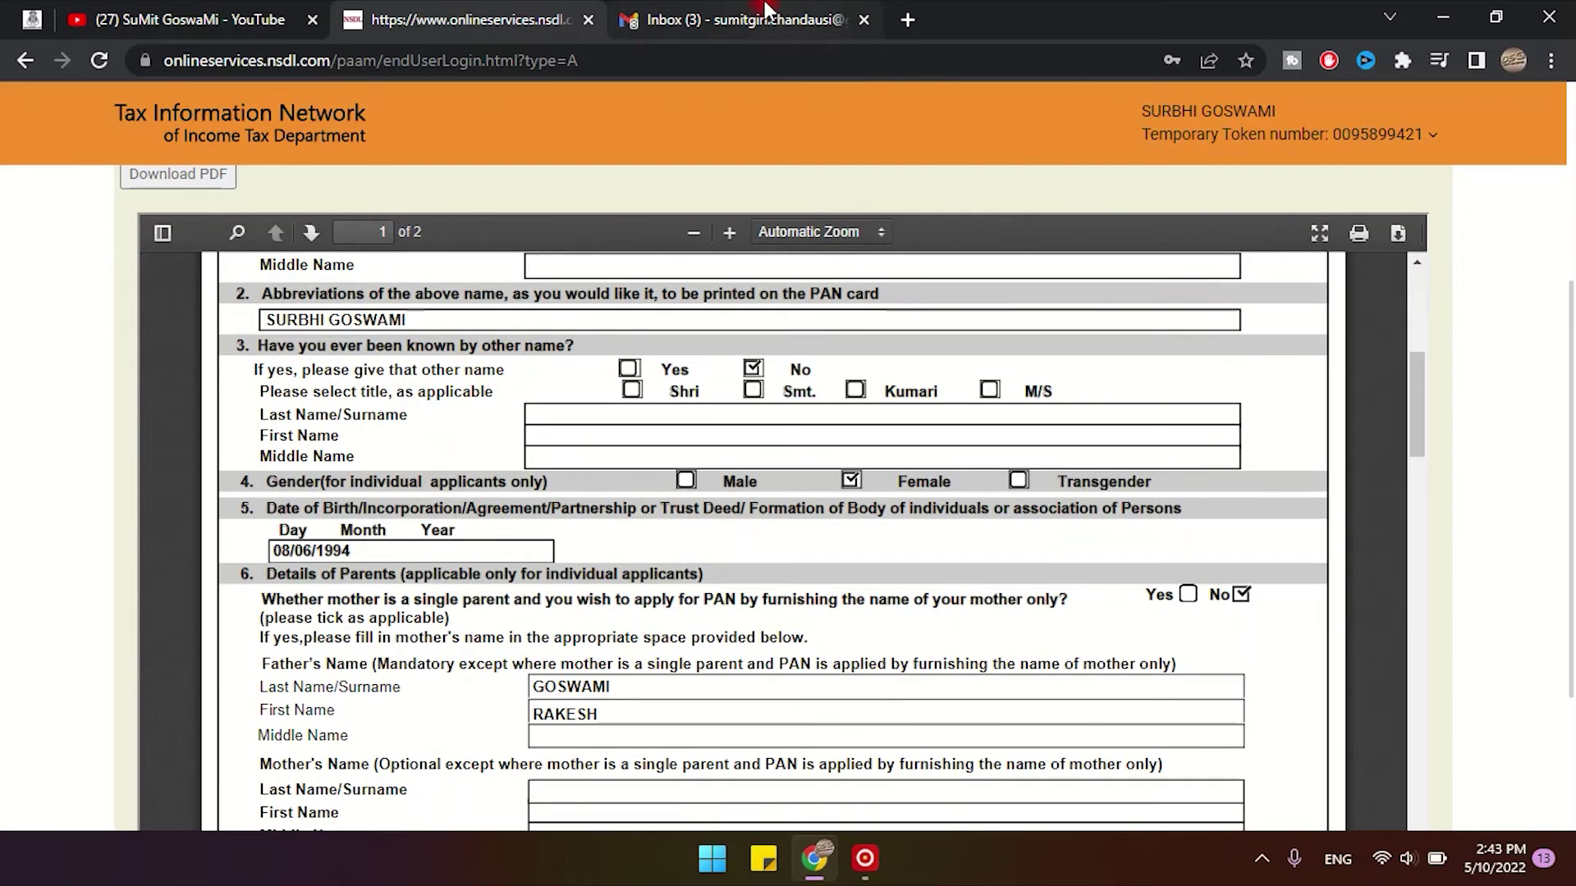
Switch to Gmail, open the NSDLPAN email about the PAN application acknowledgement dated 02/05/2022, and enlarge its reading pane.
left_click(766, 10)
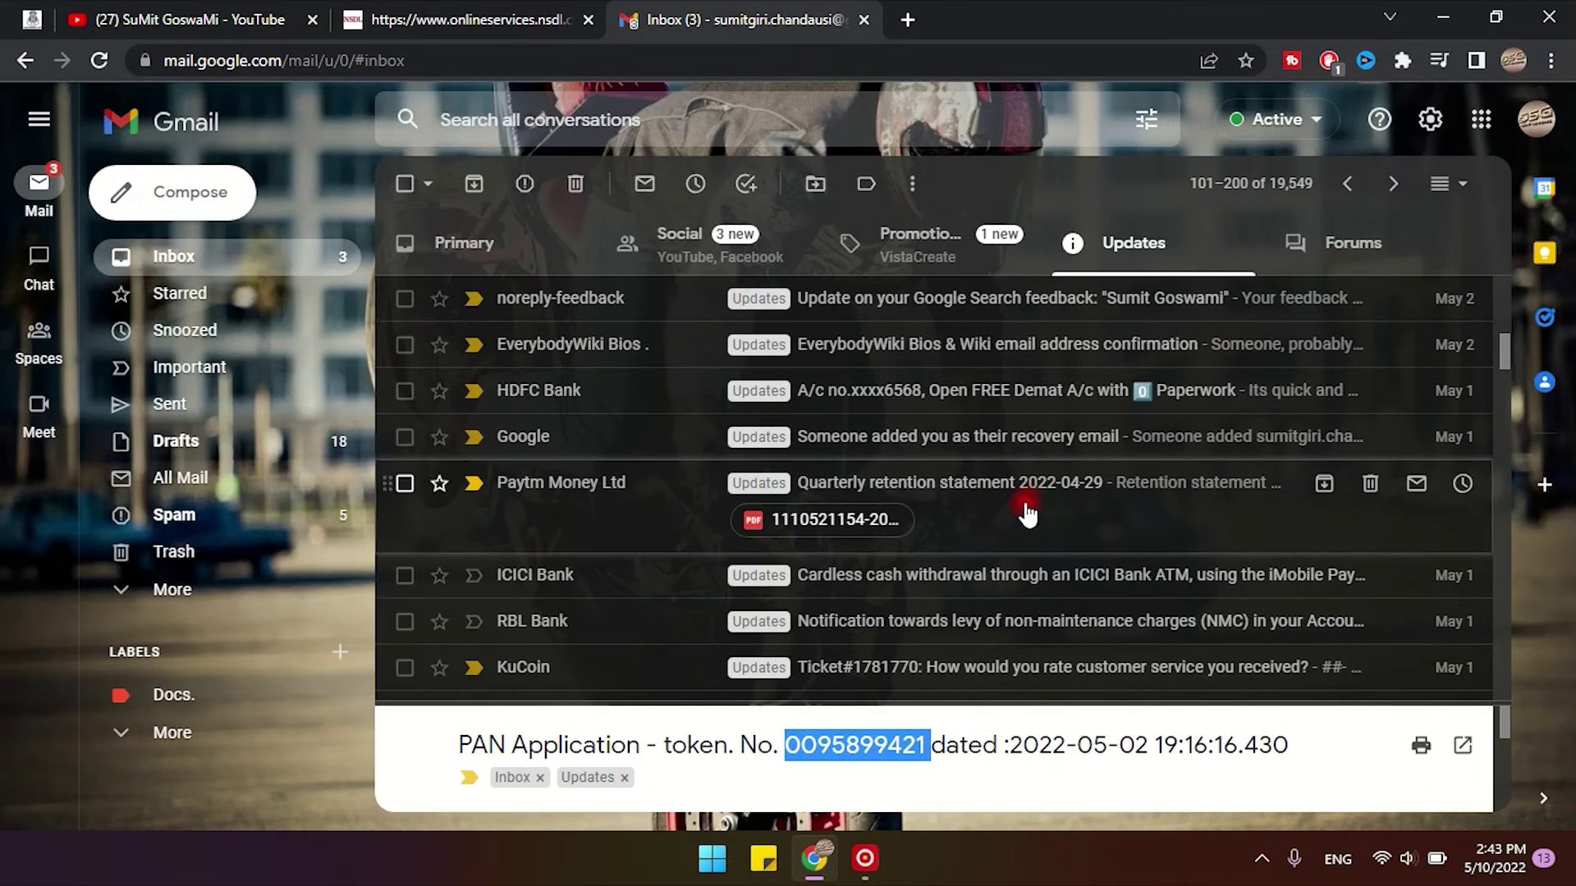
scroll(1001, 500, "down", 1)
scroll(944, 468, "up", 4)
scroll(884, 435, "up", 2)
left_click(1186, 312)
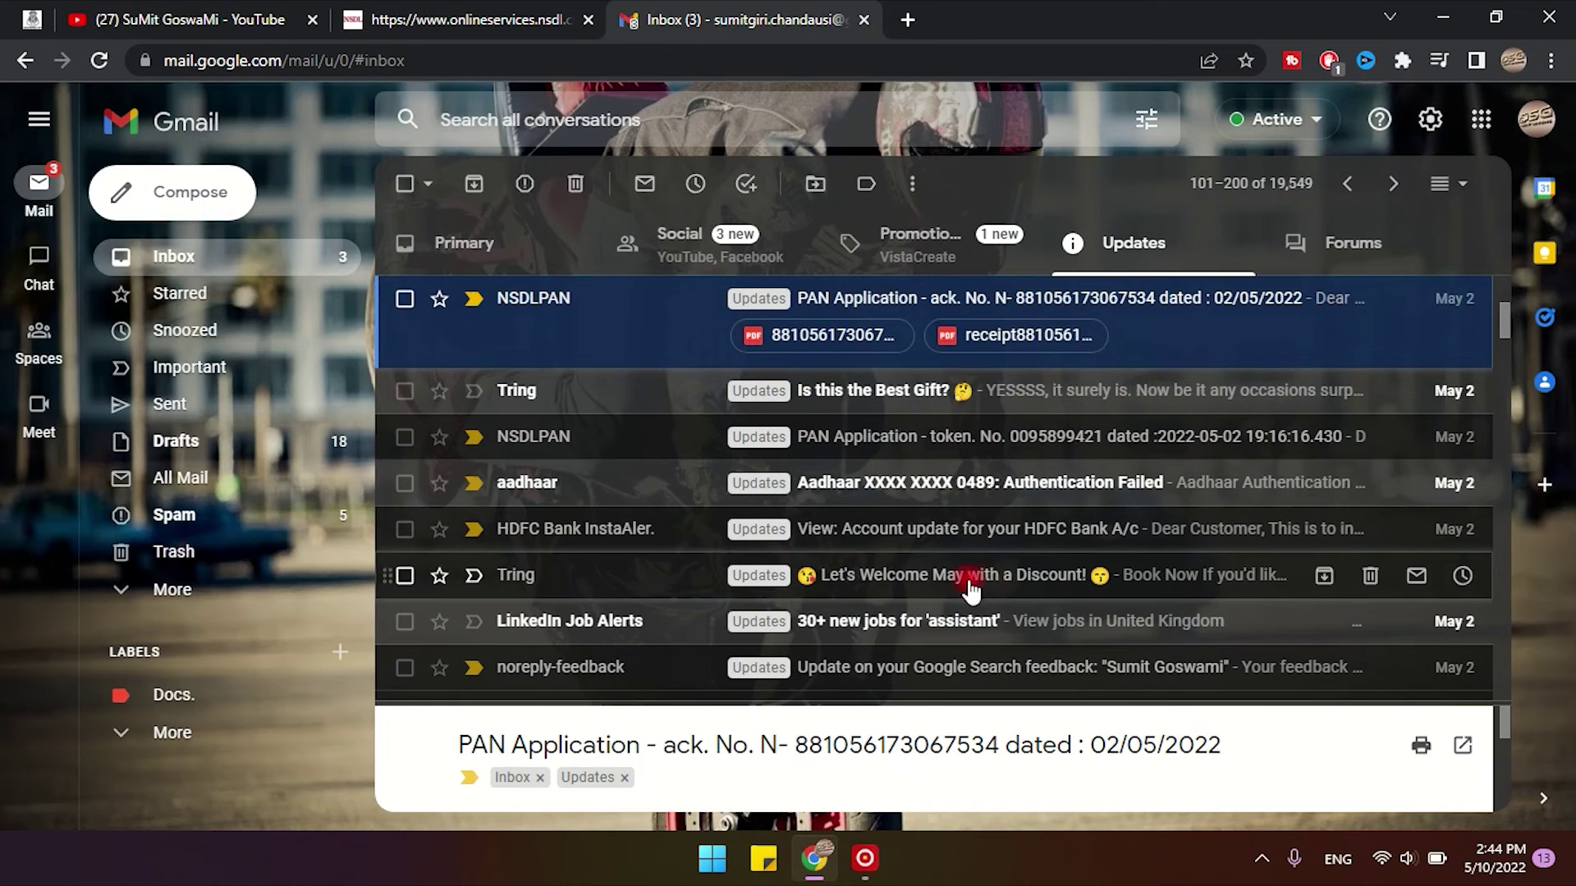
left_click_drag(454, 704, 528, 168)
Open the receipt PDF attached to the NSDLPAN email and unlock it with the document password.
scroll(1034, 632, "down", 2)
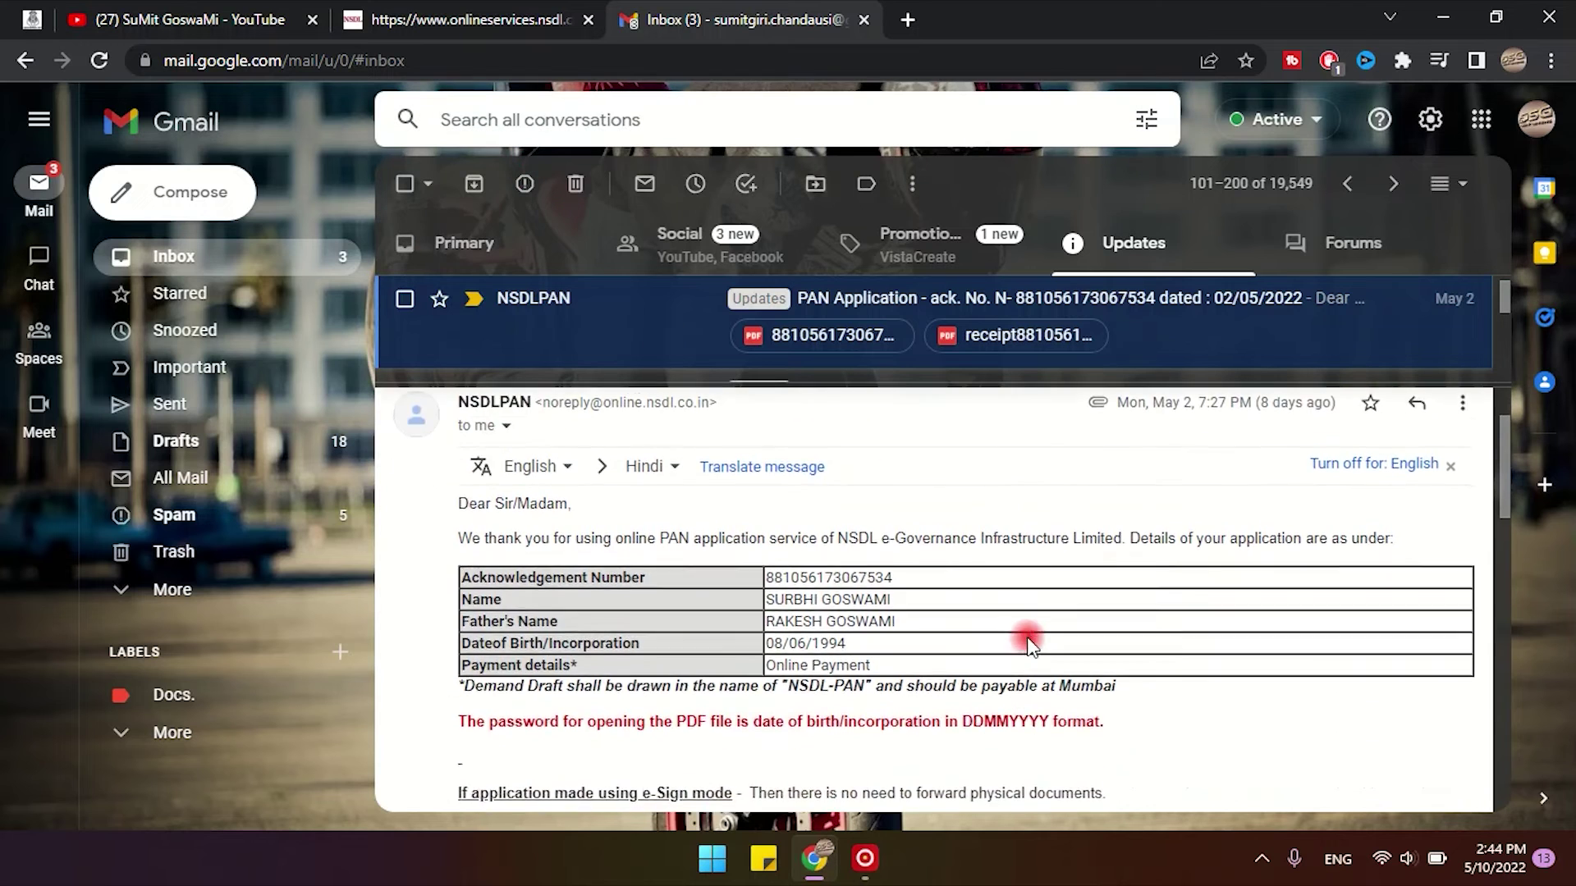
scroll(1031, 643, "down", 5)
scroll(717, 647, "down", 5)
scroll(648, 681, "down", 1)
left_click(820, 599)
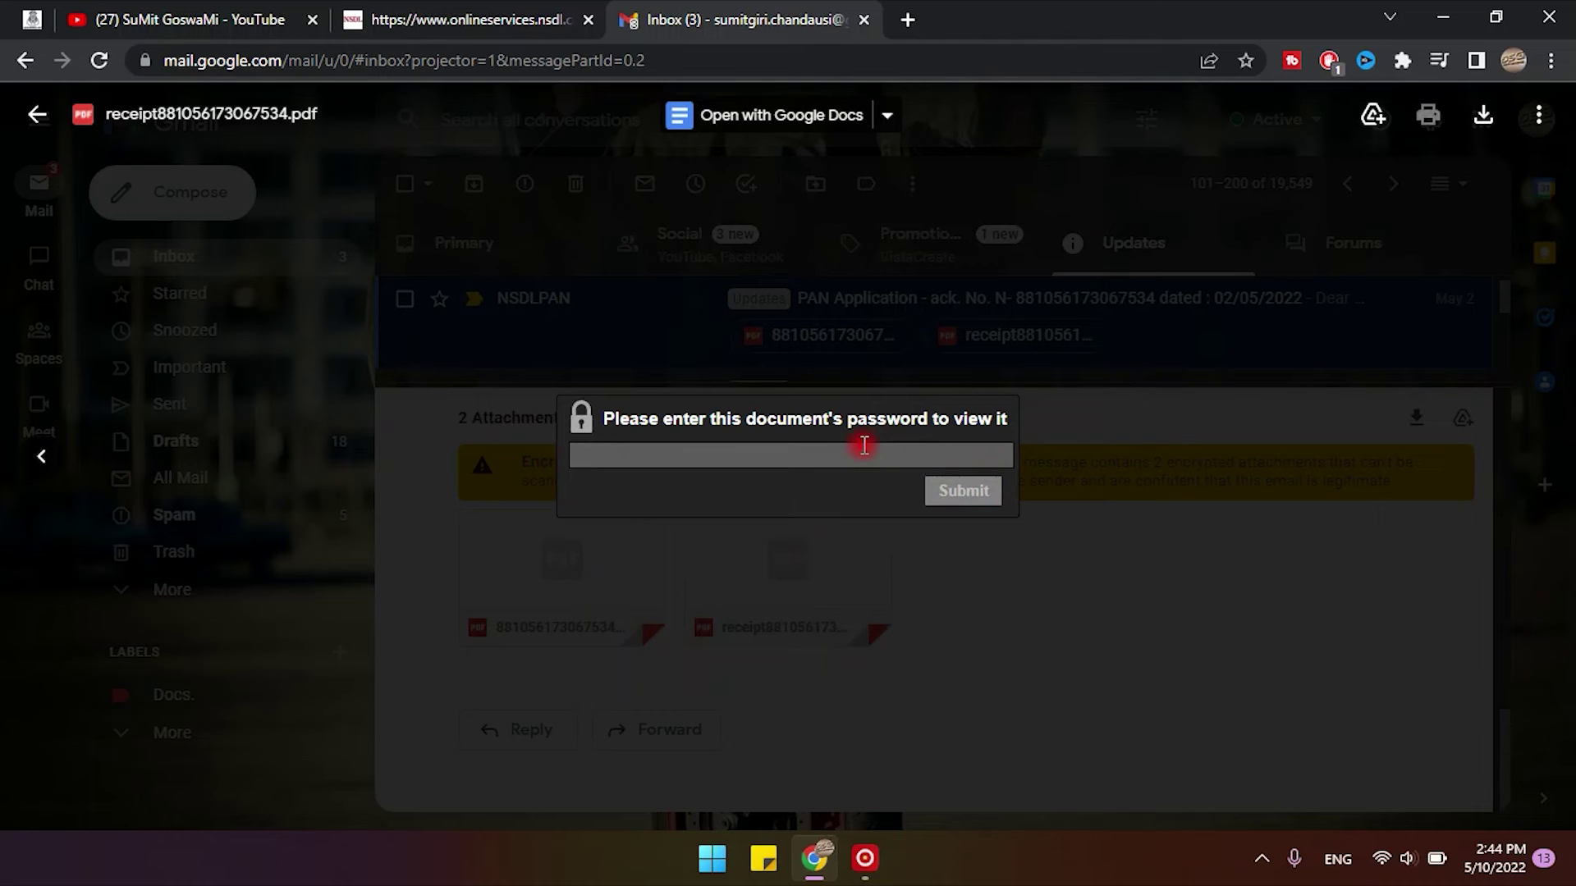
type("••")
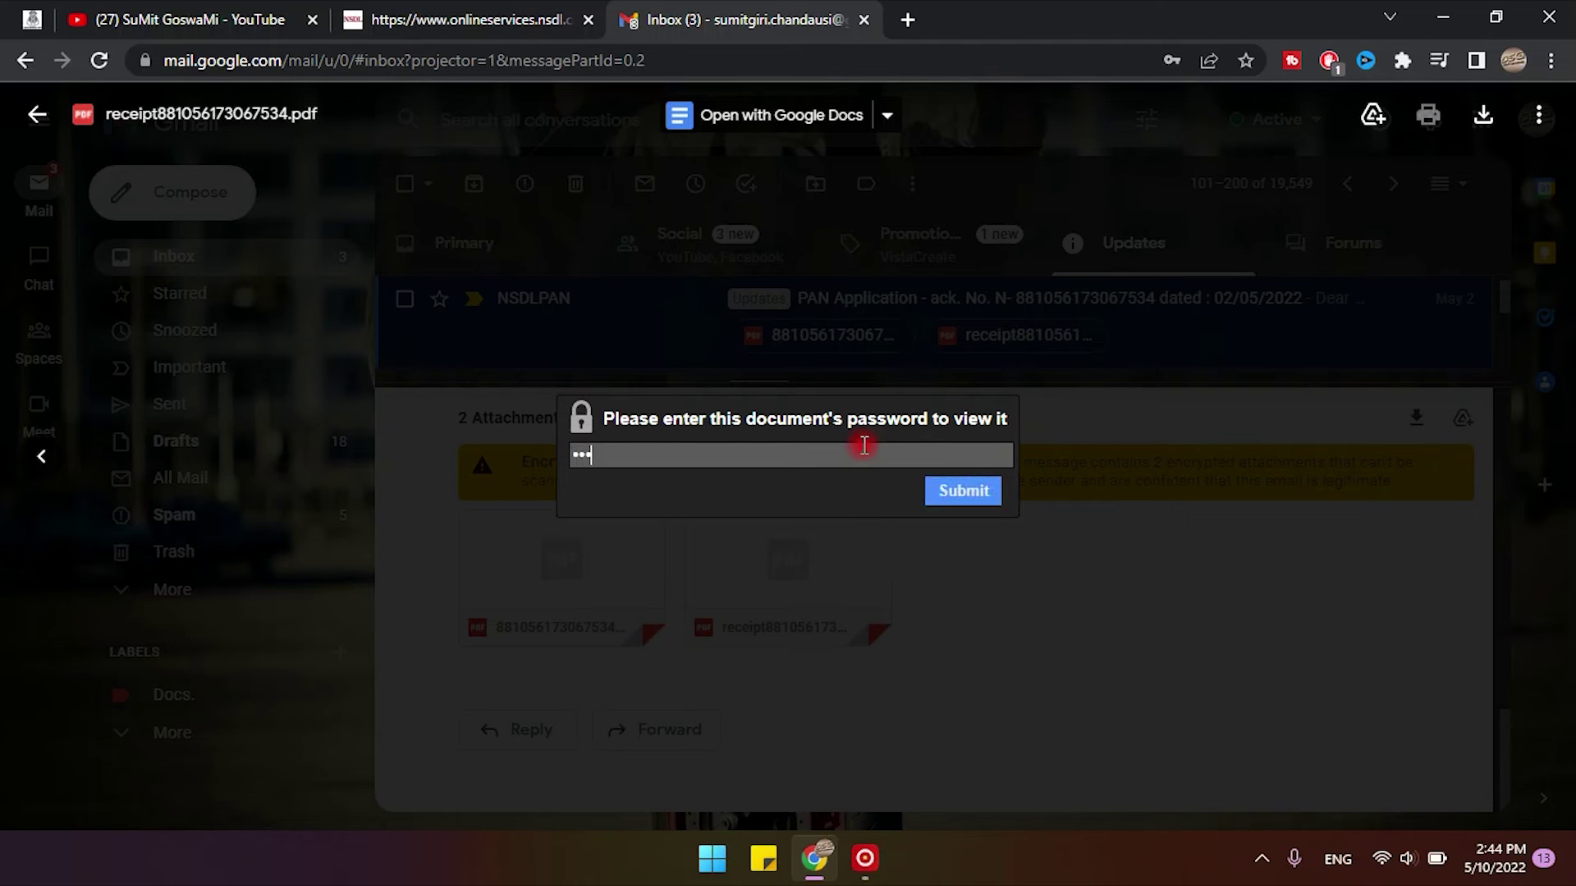
key("BackSpace")
key("BackSpace")
type("•")
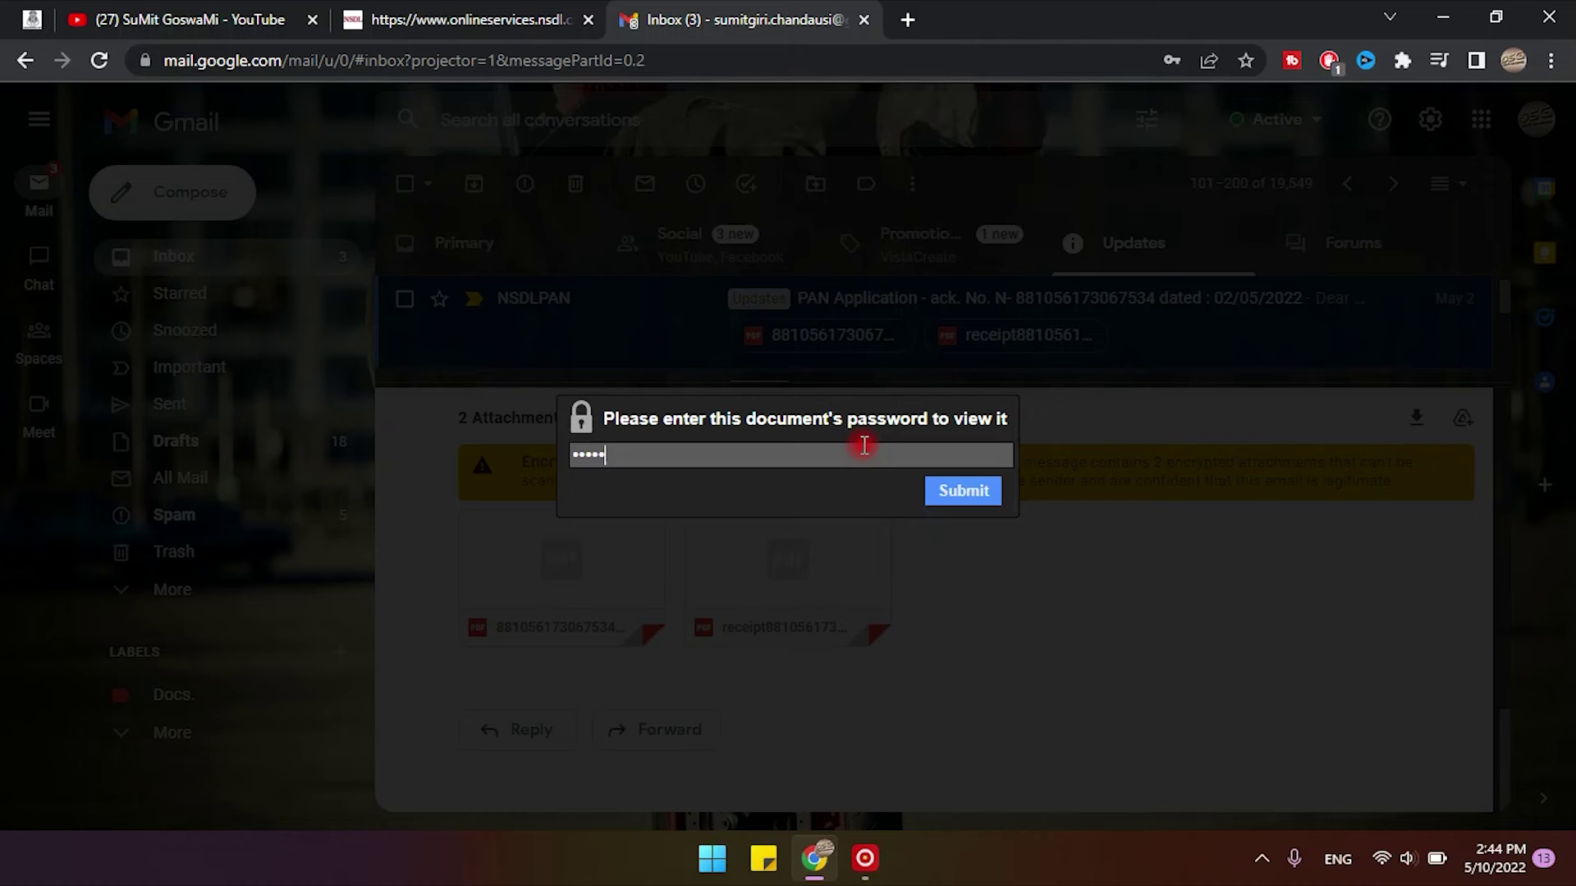
key("Return")
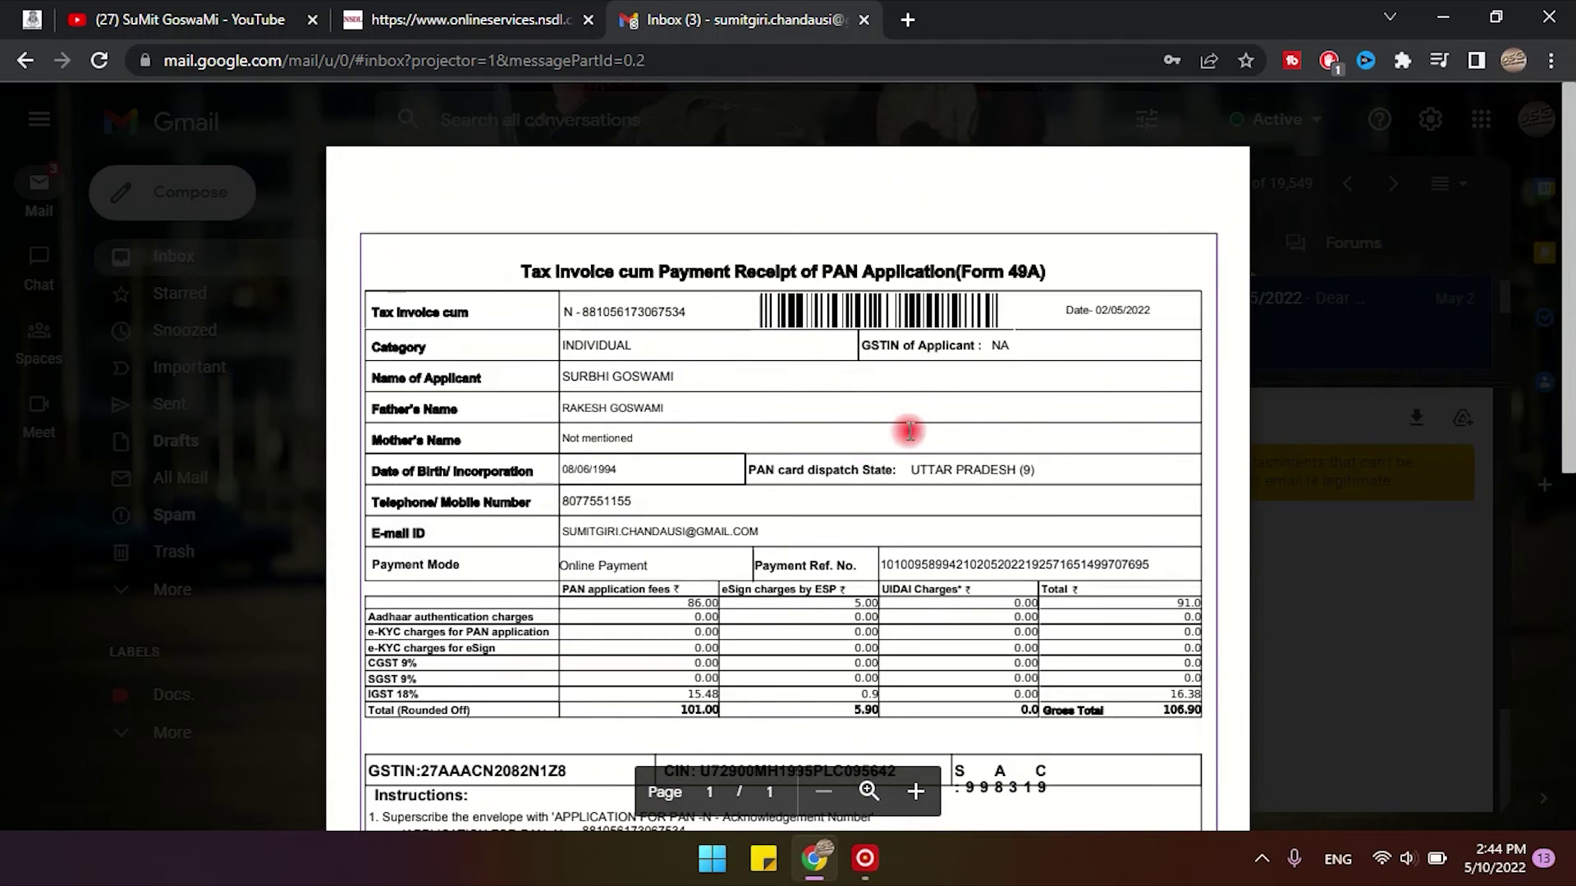
Select the acknowledgement number on the payment receipt and search the web for "PAN CARD status" in a new tab.
scroll(704, 552, "down", 2)
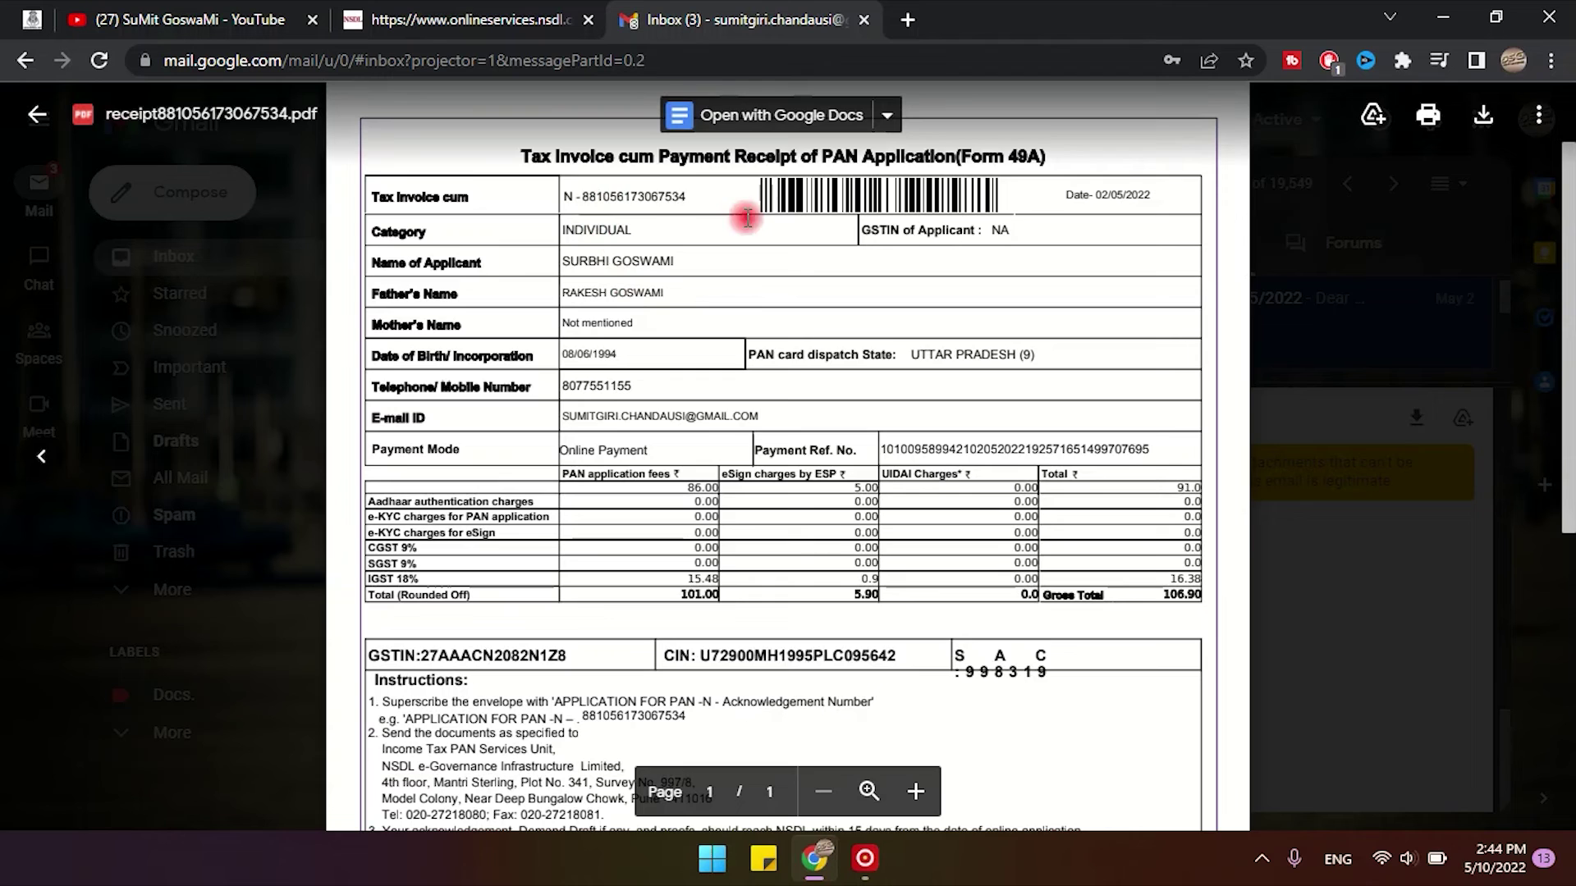
left_click_drag(579, 197, 702, 203)
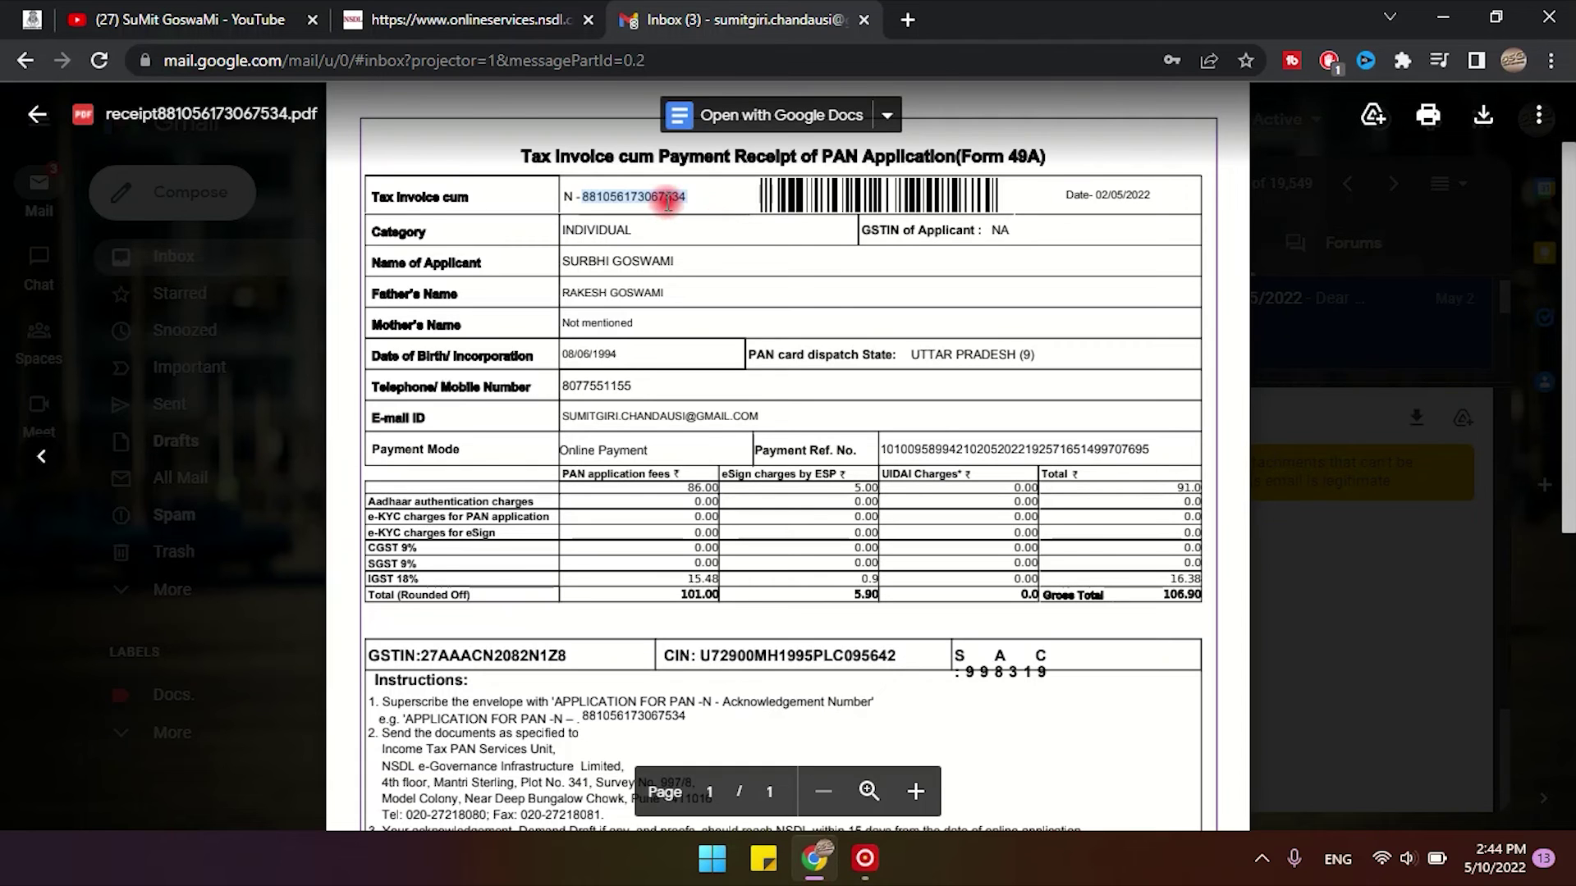
left_click(906, 19)
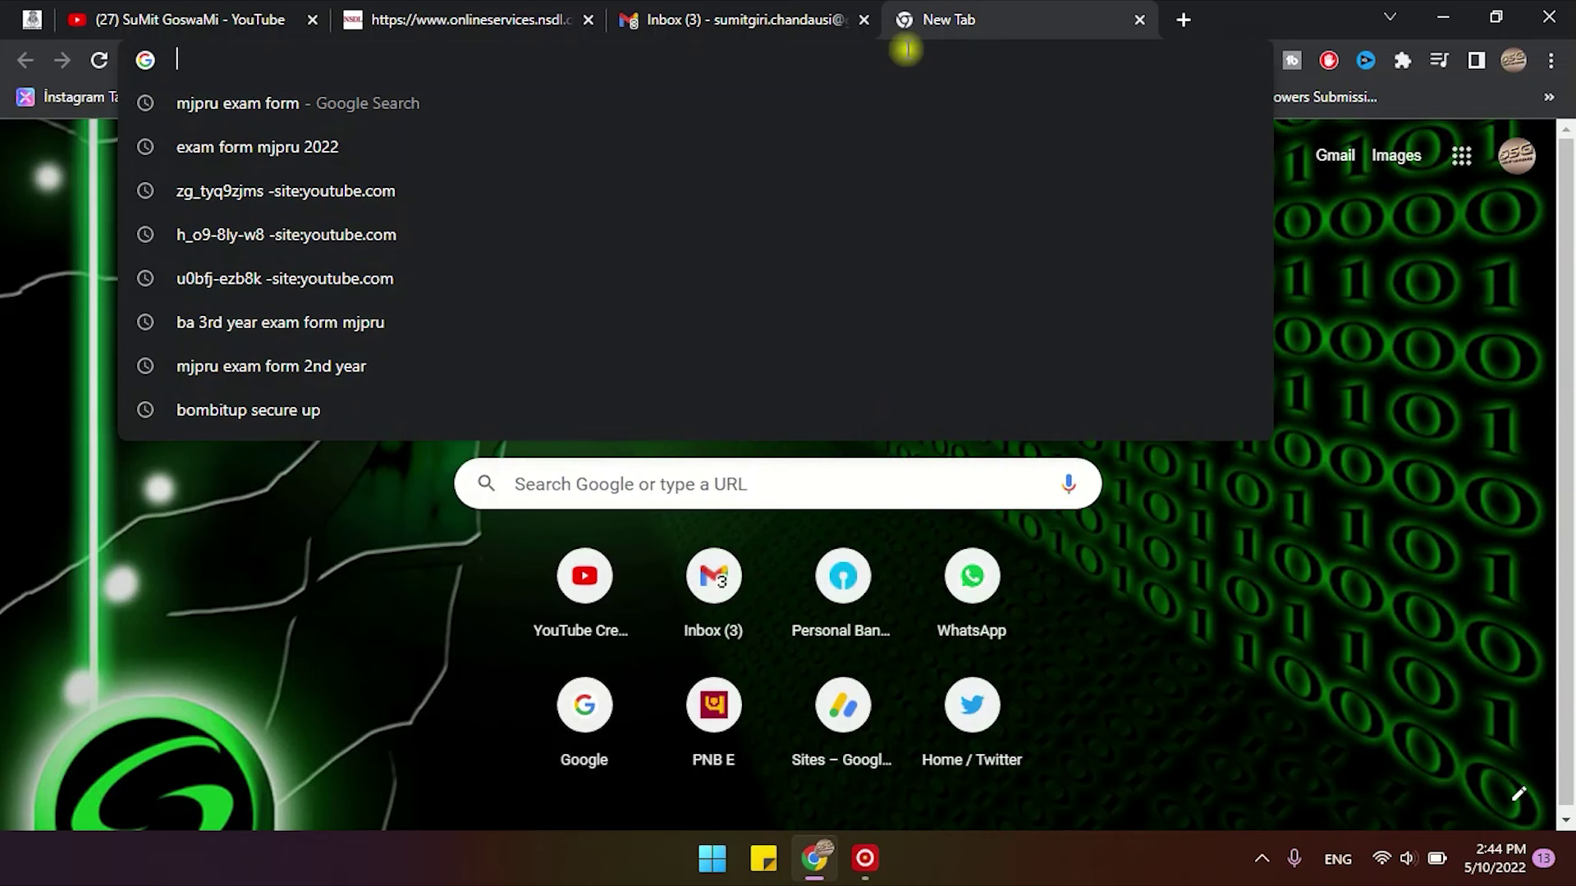
type("PAN CARD")
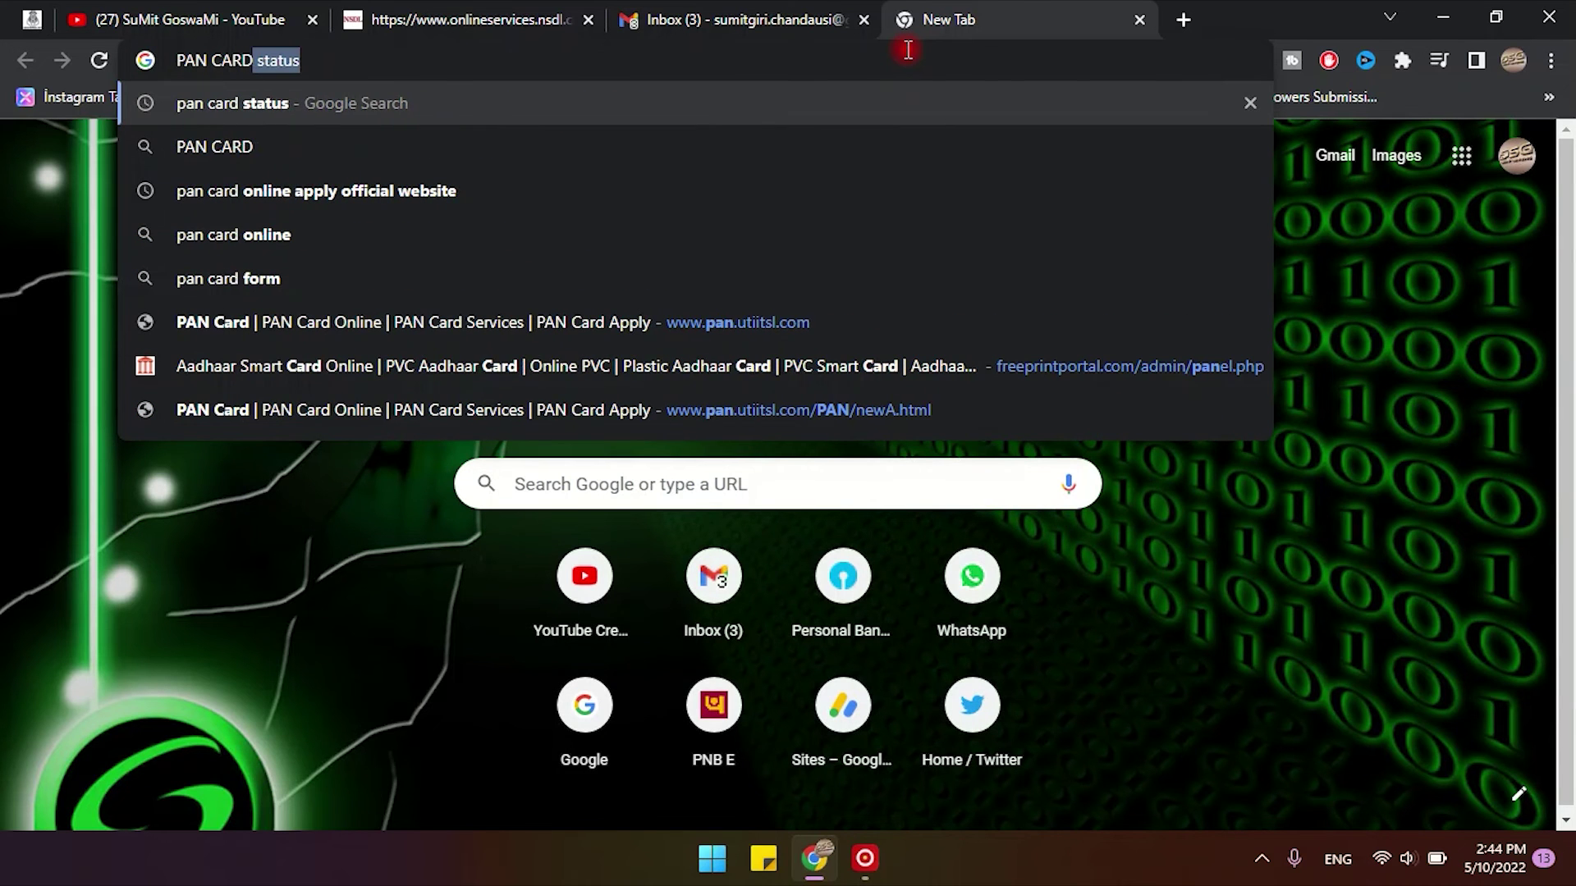
key("Return")
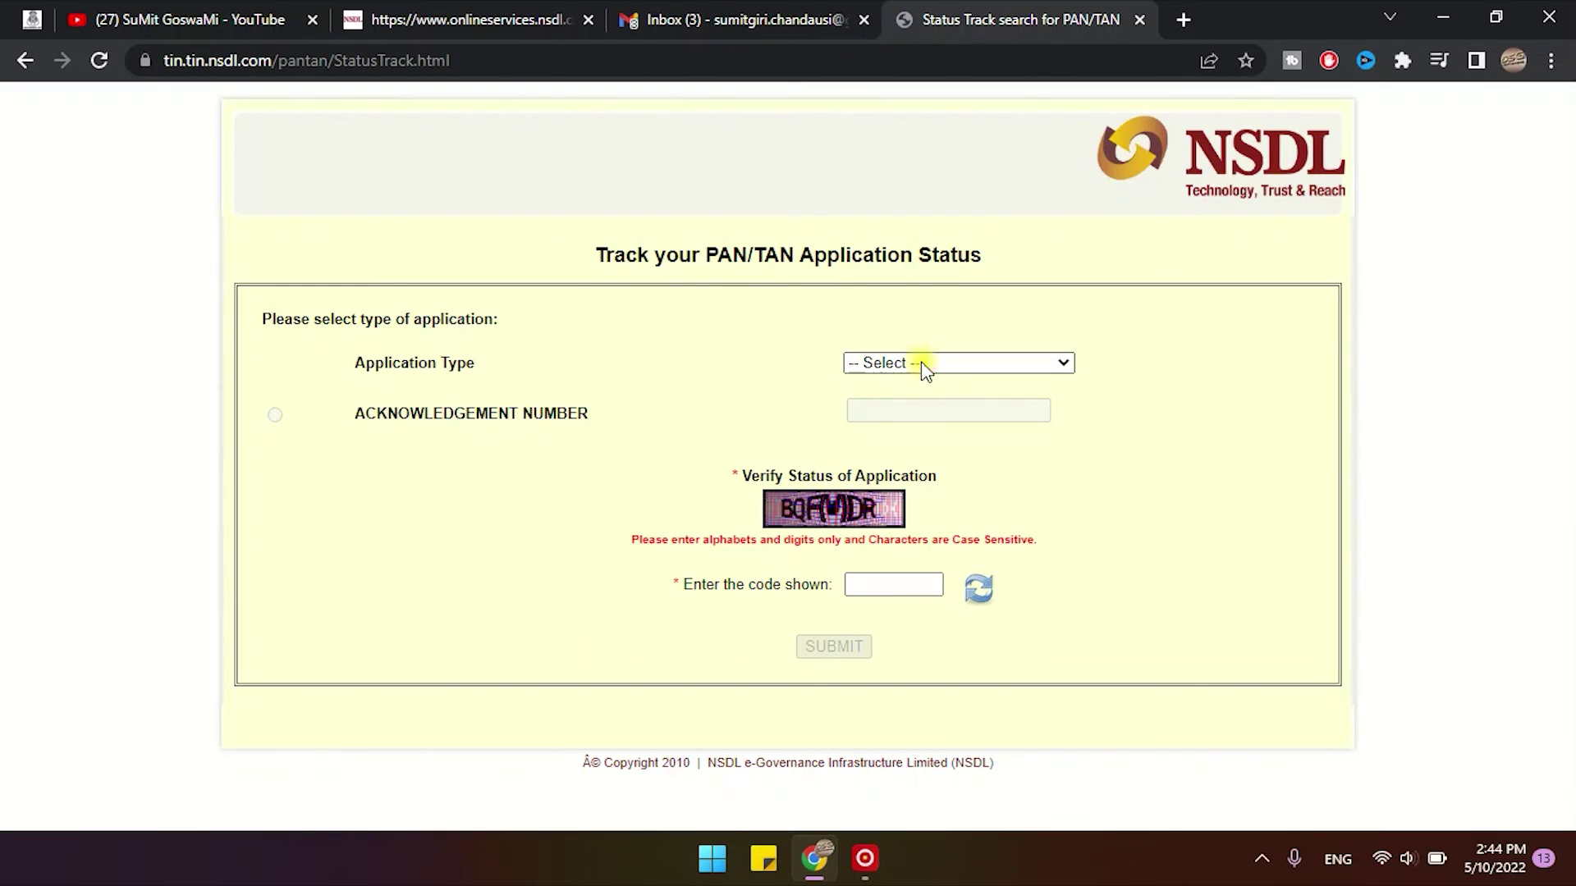
Set the application type to PAN - New / Change Request and fill in the 15-digit acknowledgement number.
left_click(921, 367)
left_click(932, 407)
left_click(910, 410)
left_click(907, 410)
left_click(861, 411)
left_click(875, 480)
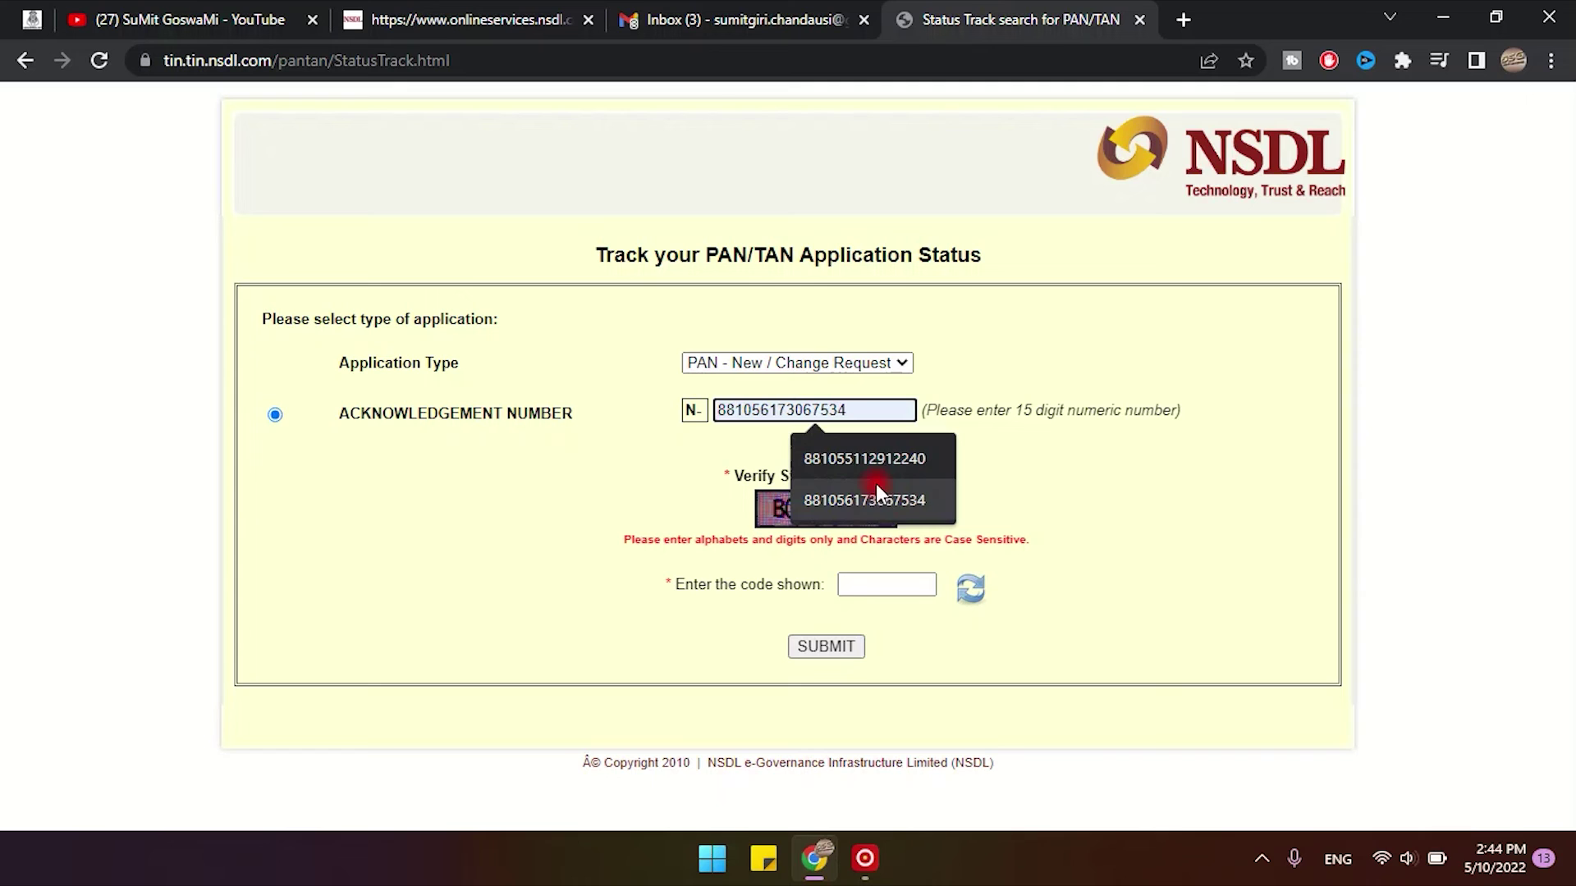
left_click(909, 493)
Enter the captcha code shown and submit the PAN/TAN status request.
left_click(896, 597)
type("BQFMDR")
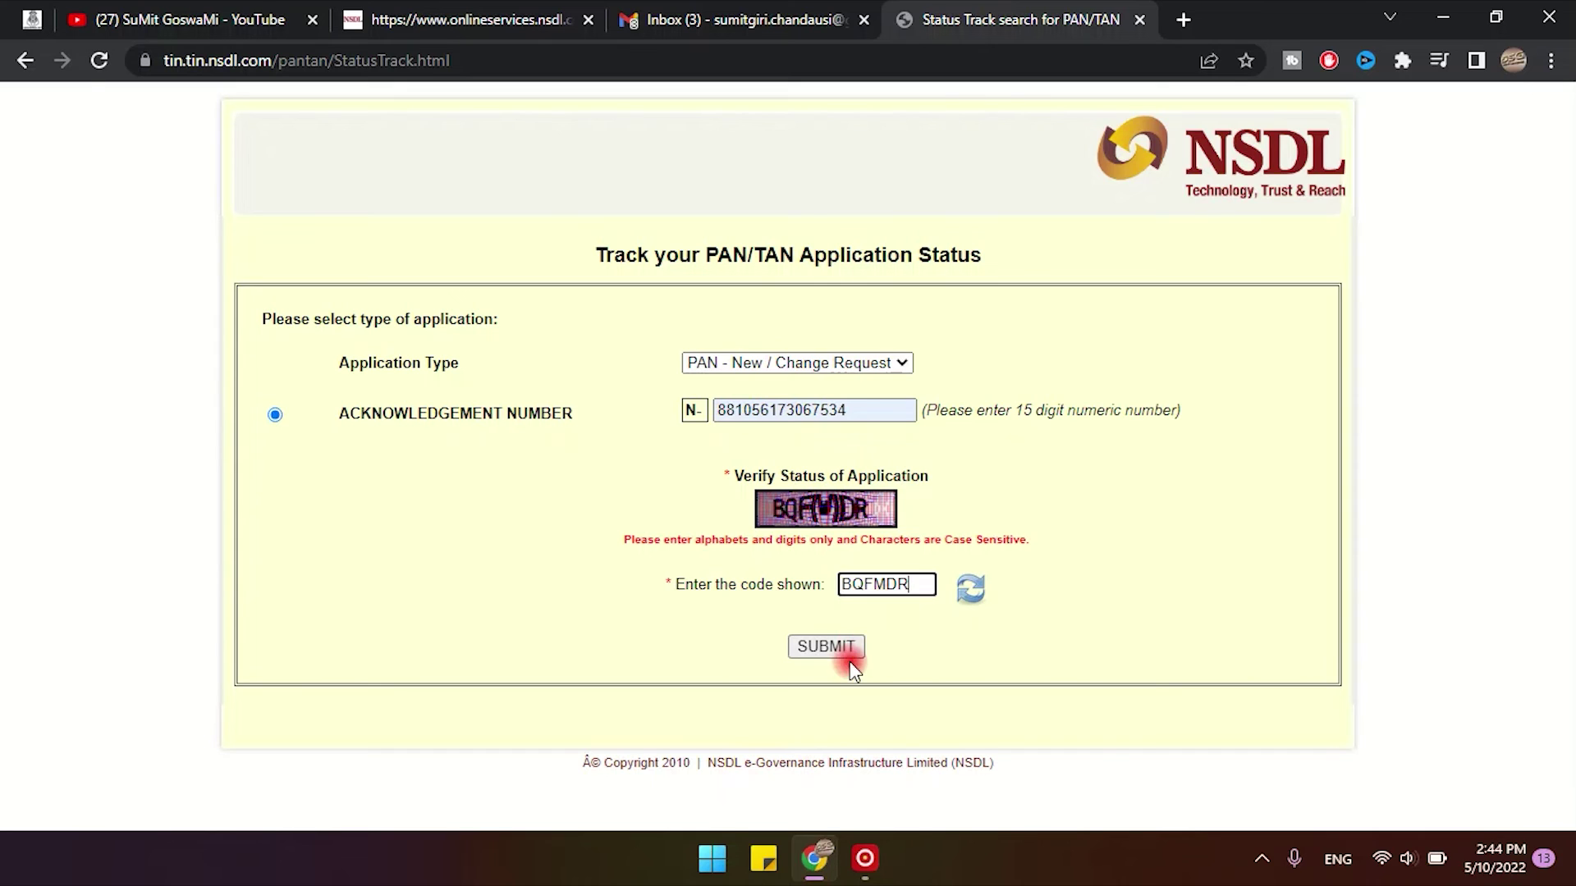
left_click(847, 648)
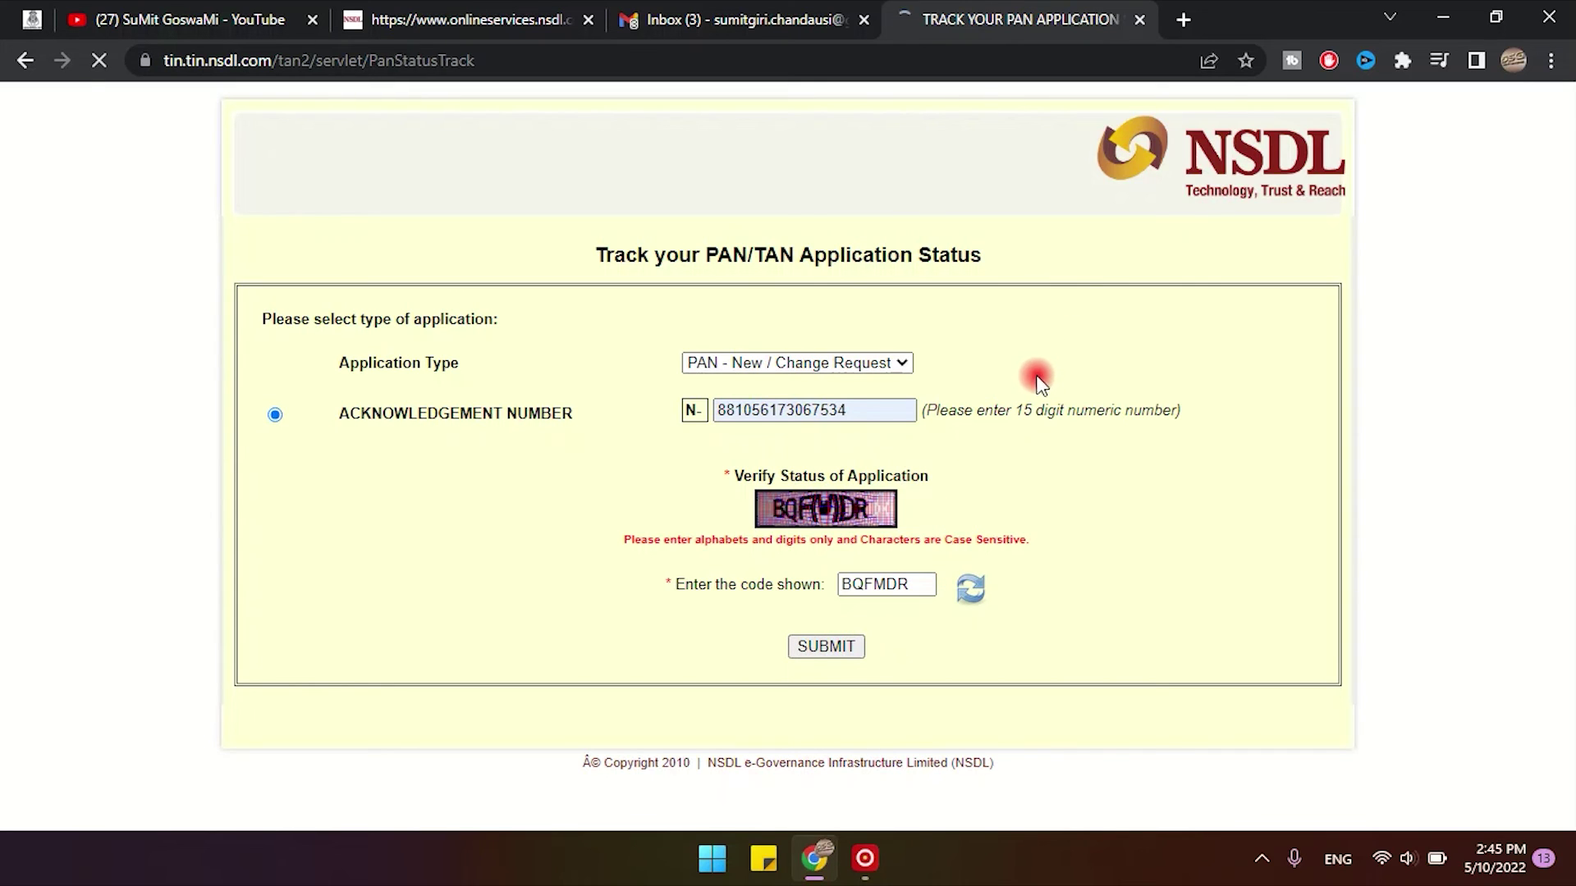
Examine the application status and the masked Permanent Account Number on the PAN status page.
left_click(609, 461)
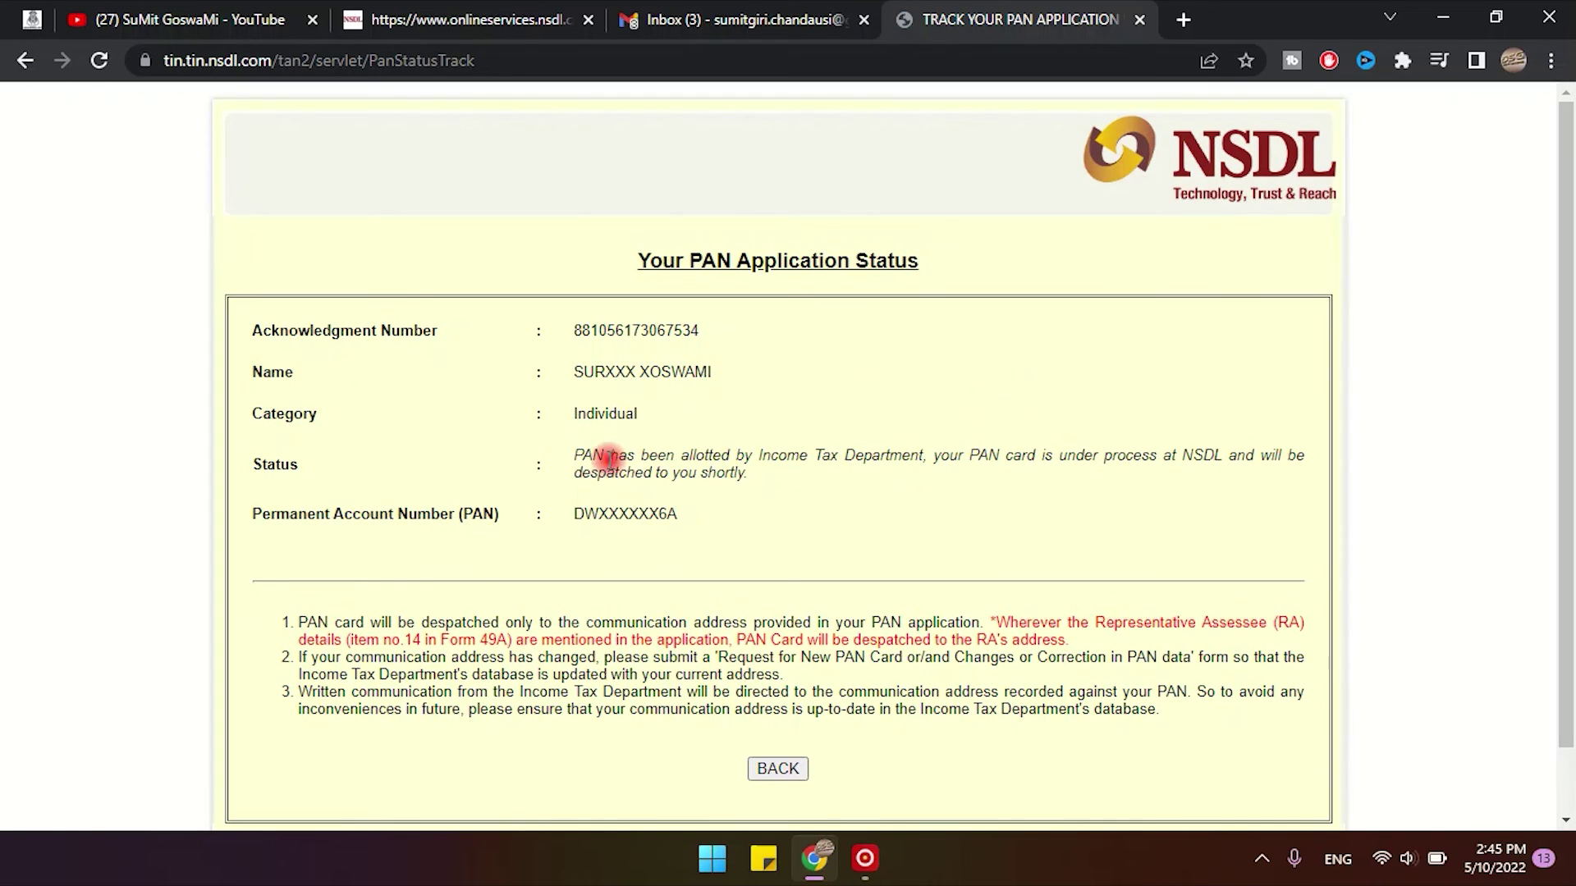
left_click_drag(566, 515, 698, 523)
left_click(615, 460)
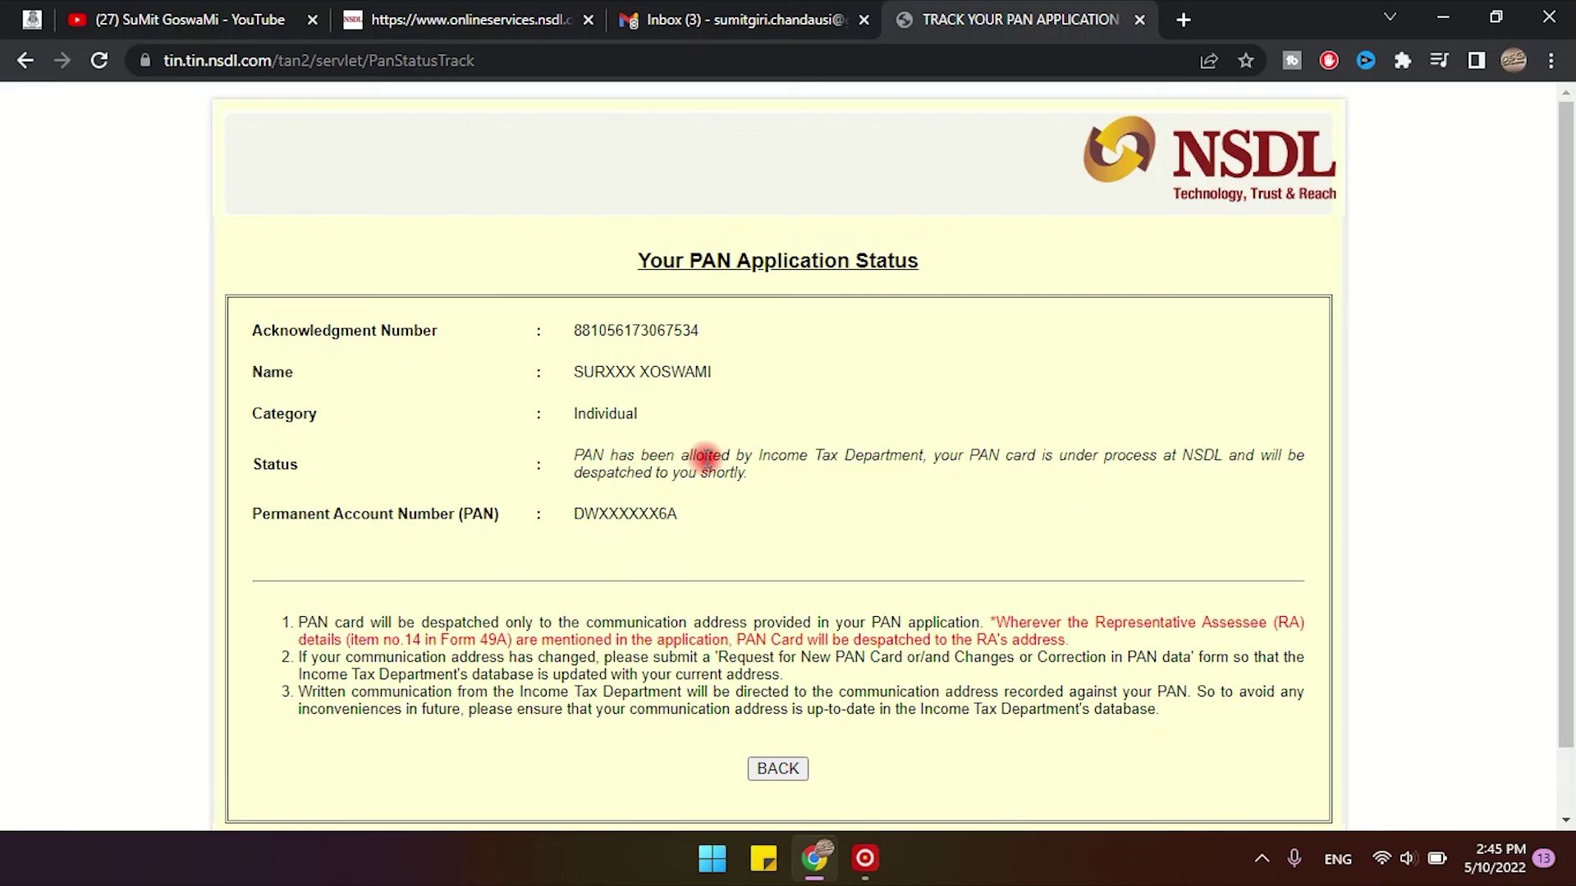